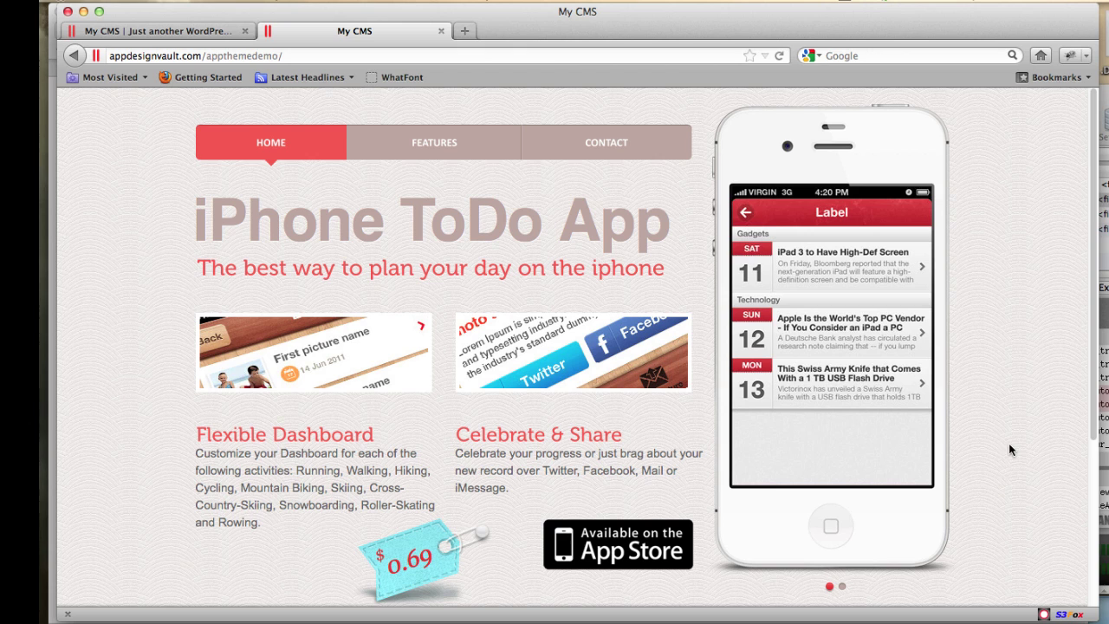
# - Browse the iPhone ToDo App demo's Home page and advance the phone mockup slide
pyautogui.scroll(-3, 1017, 450)
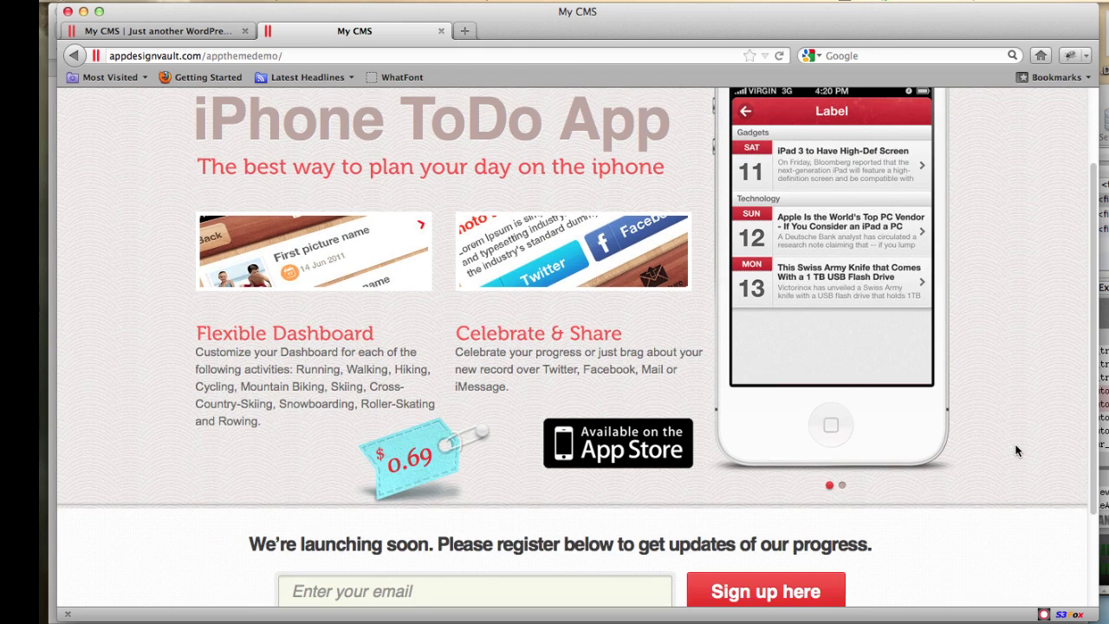
pyautogui.scroll(3, 1016, 450)
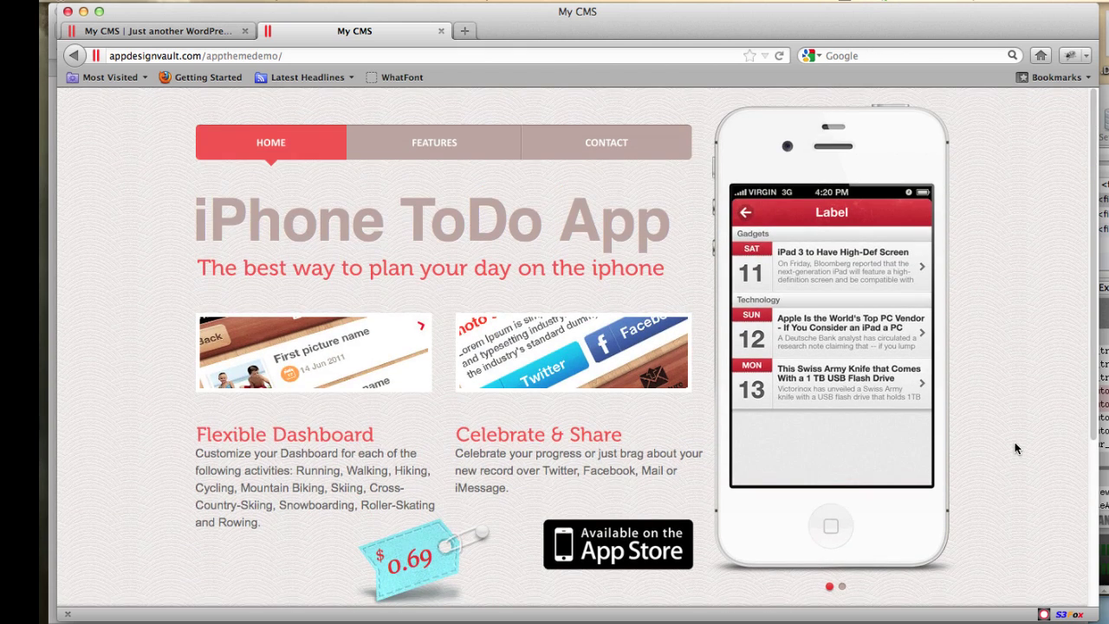
pyautogui.scroll(-3, 1015, 450)
pyautogui.scroll(3, 1010, 442)
pyautogui.click(843, 589)
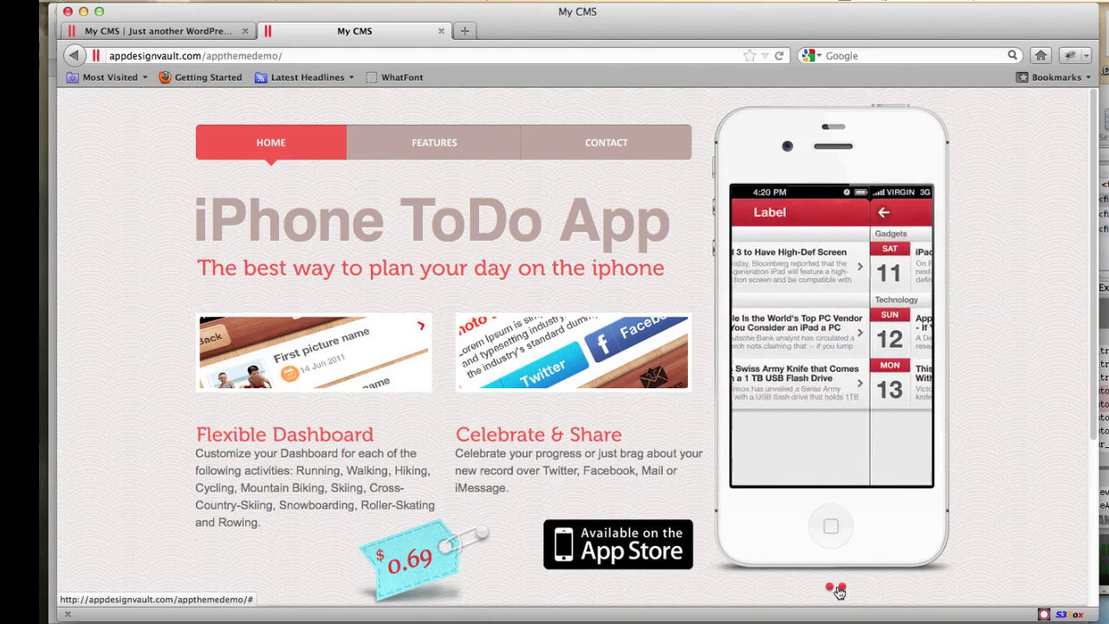
pyautogui.scroll(-5, 984, 372)
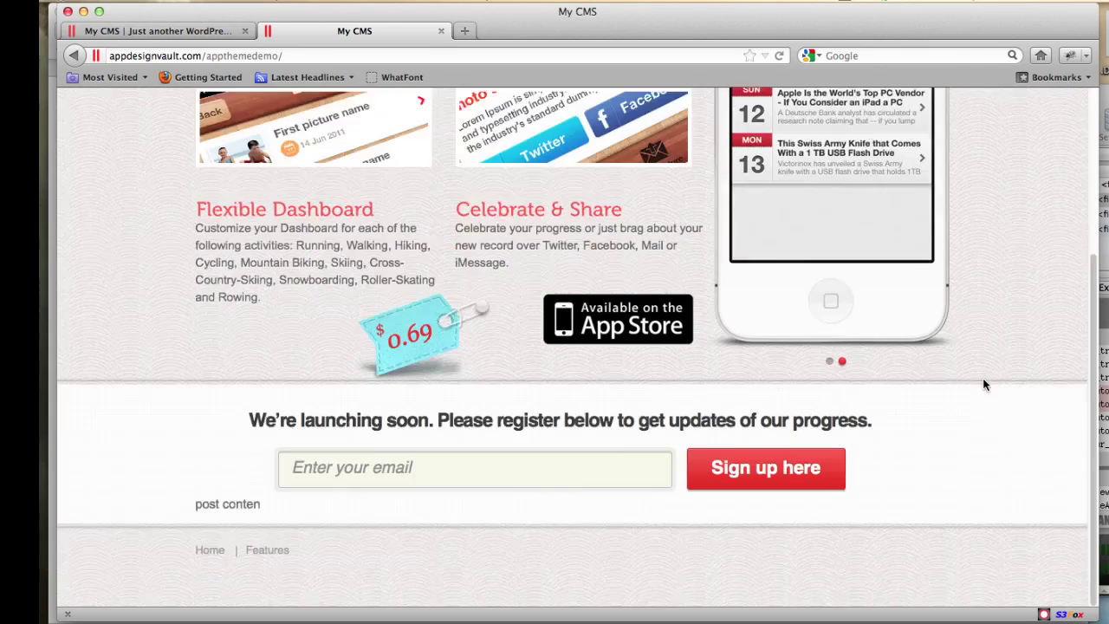
pyautogui.scroll(5, 983, 383)
pyautogui.scroll(-4, 982, 382)
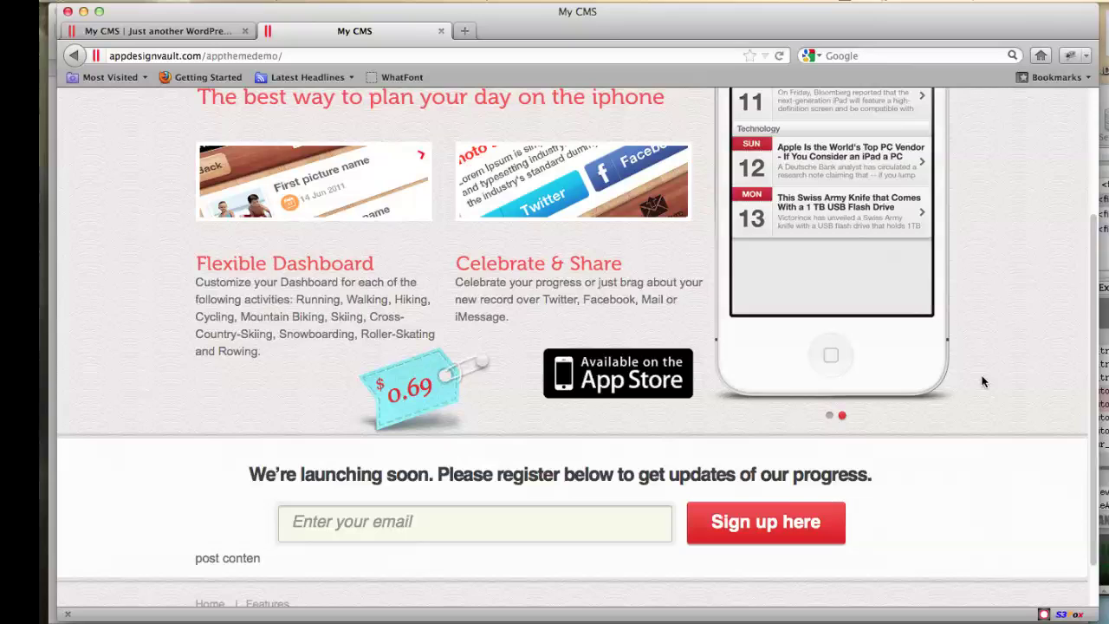
pyautogui.scroll(4, 983, 382)
# - Look over the demo's Features page
pyautogui.click(435, 145)
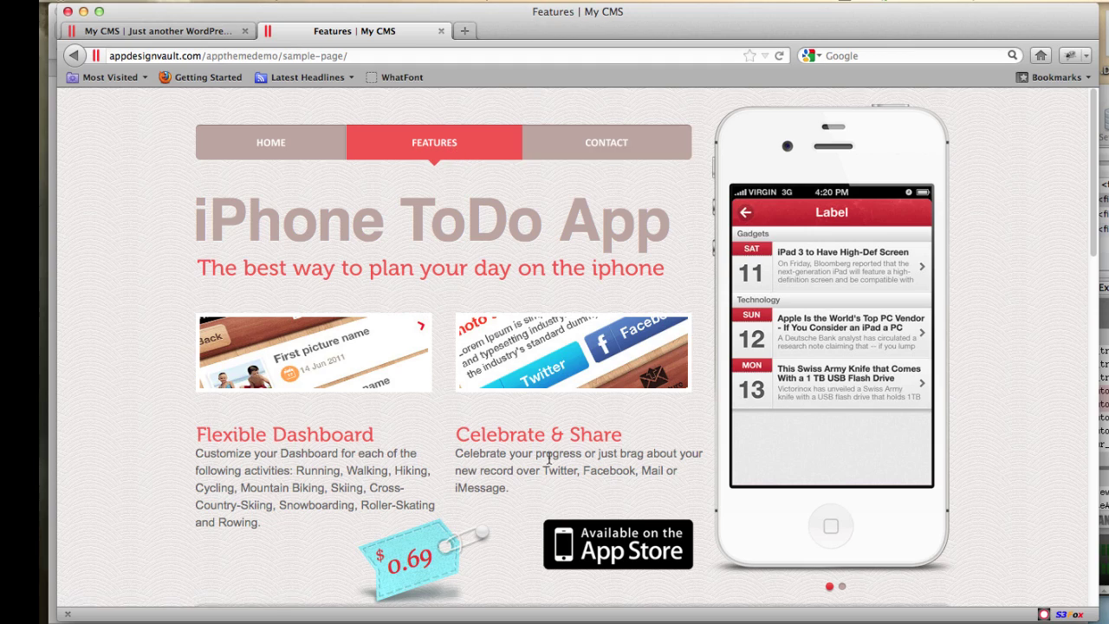
pyautogui.scroll(-15, 547, 455)
pyautogui.scroll(10, 547, 455)
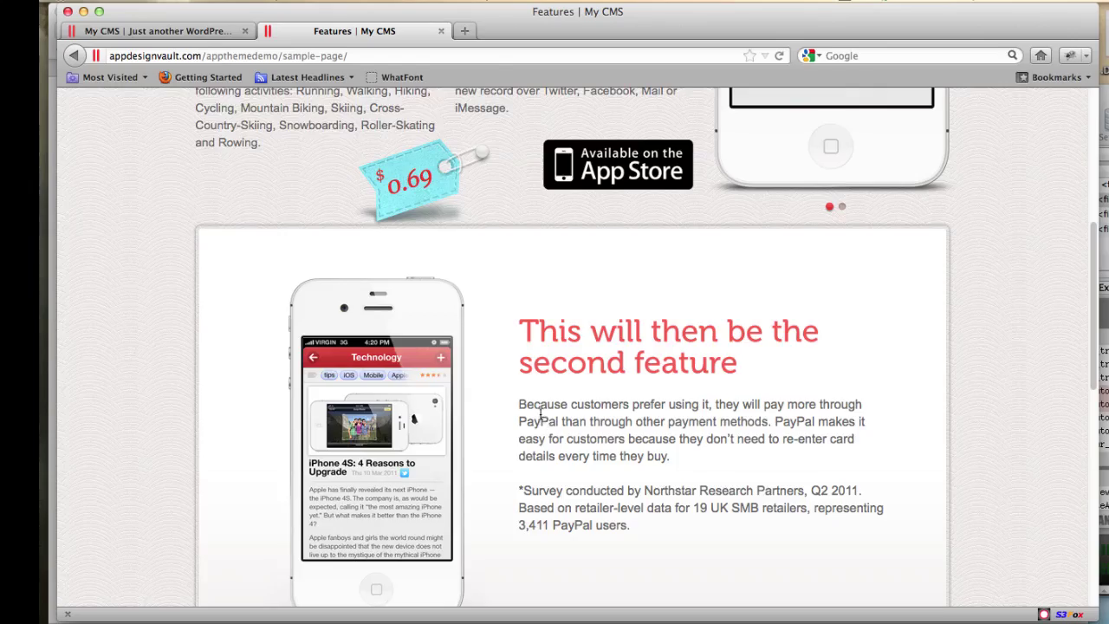
pyautogui.scroll(-4, 540, 414)
pyautogui.scroll(12, 540, 413)
# - View the demo's Contact page, return Home, then switch to the My CMS site tab
pyautogui.click(607, 142)
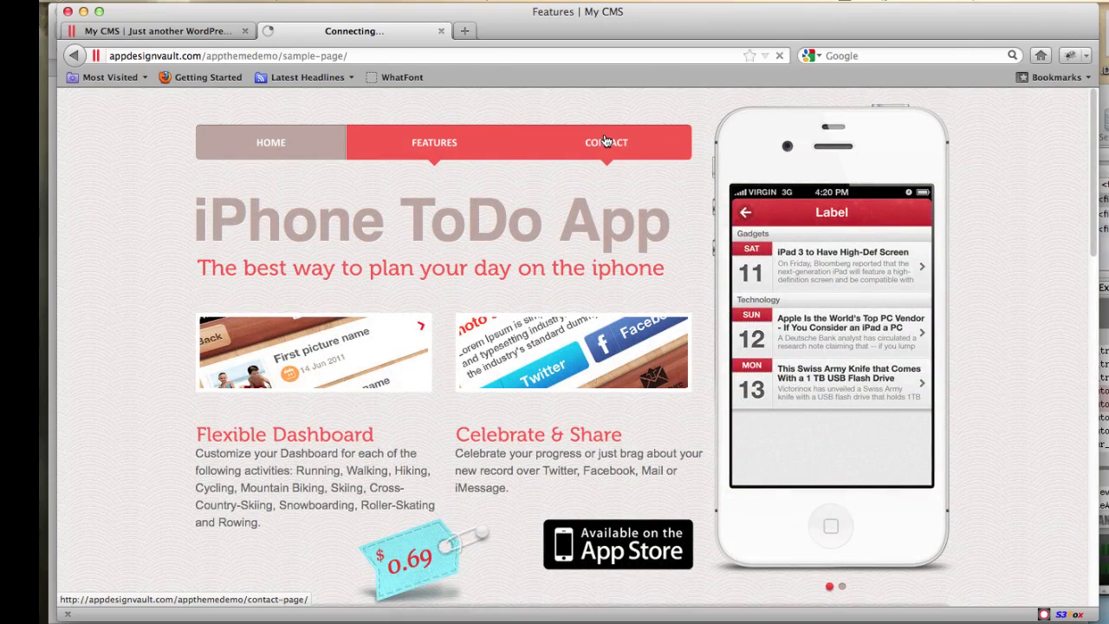
pyautogui.scroll(-3, 579, 408)
pyautogui.scroll(3, 580, 414)
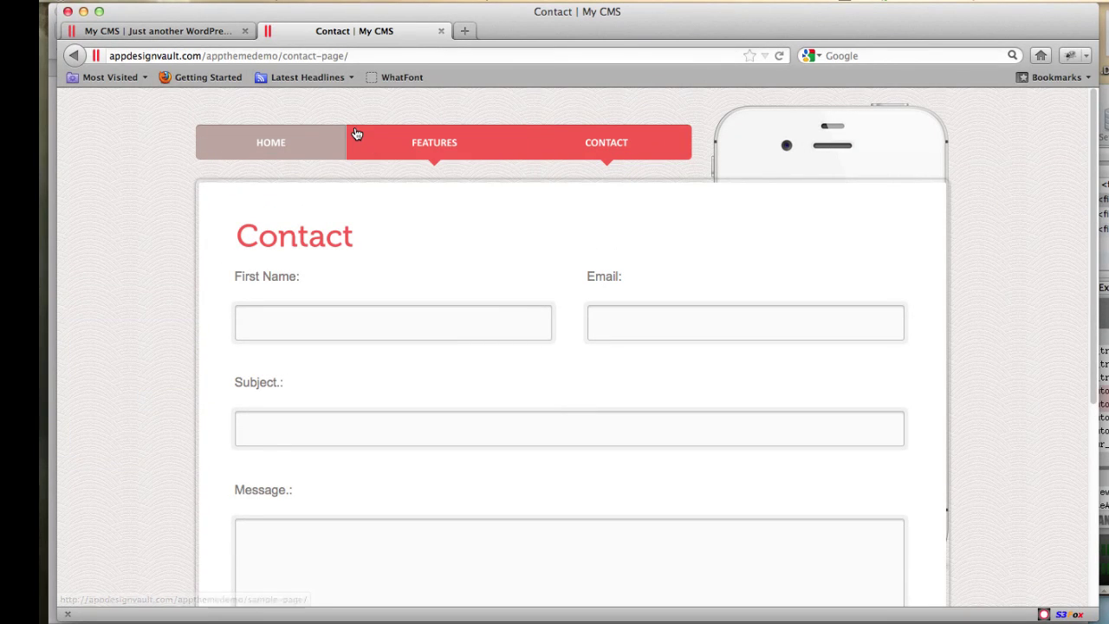
pyautogui.click(275, 142)
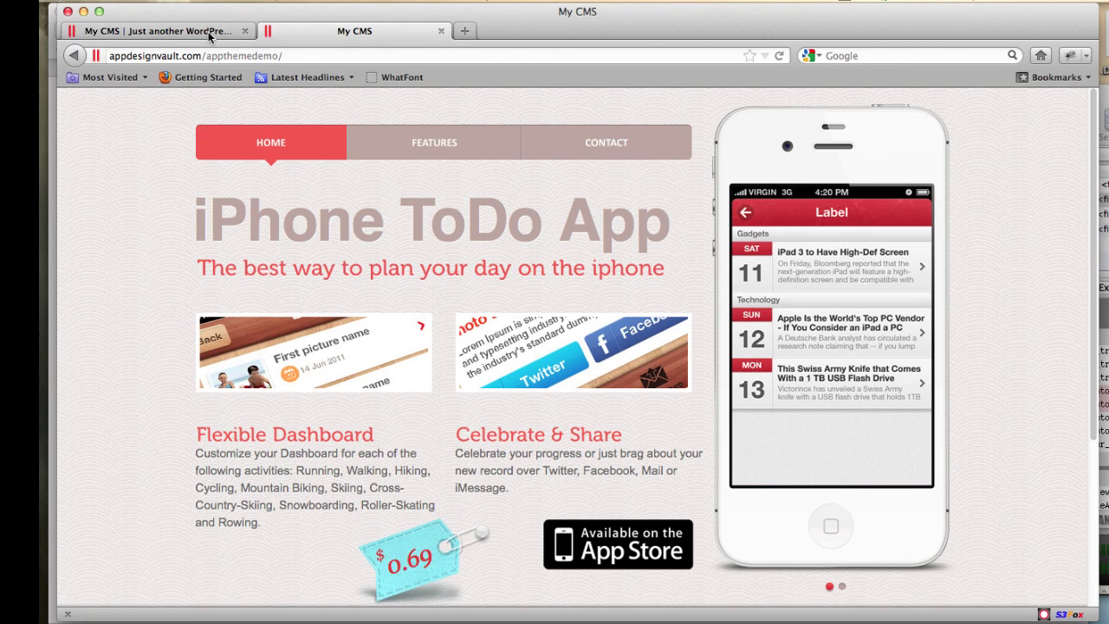
pyautogui.click(208, 31)
# - Append wp-admin after testapptheme/ in the My CMS site address
pyautogui.scroll(-10, 1001, 394)
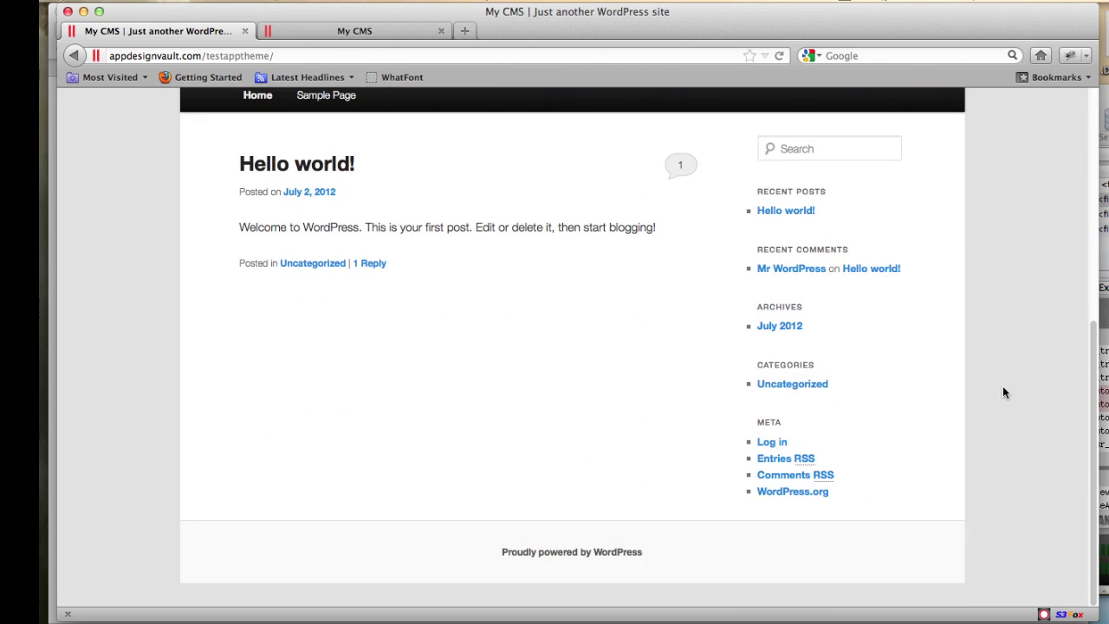
pyautogui.scroll(10, 1003, 392)
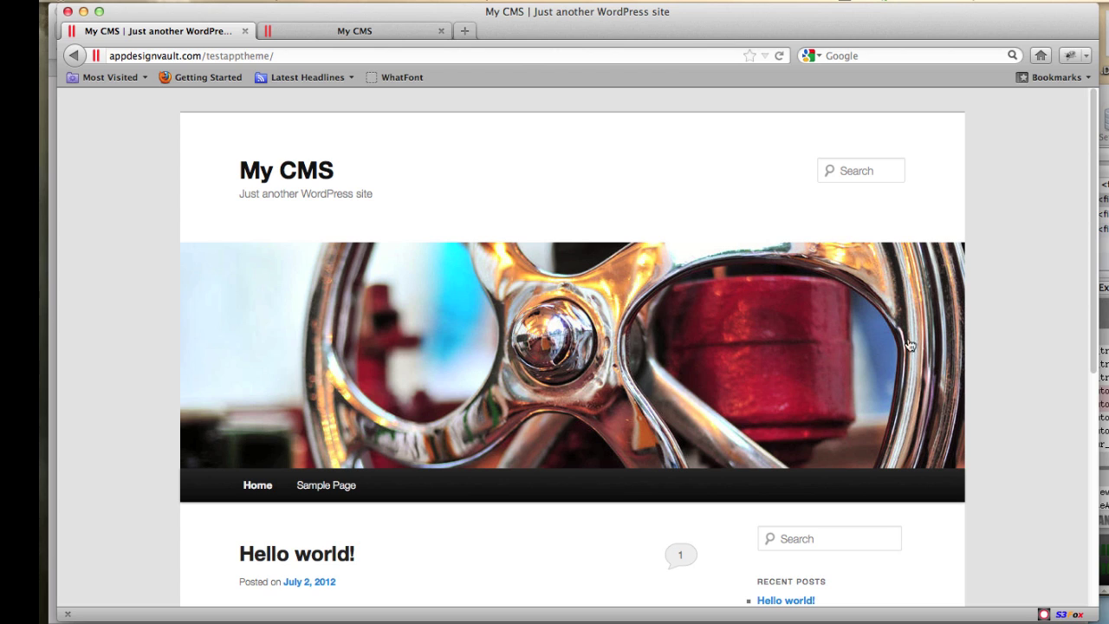
pyautogui.click(334, 55)
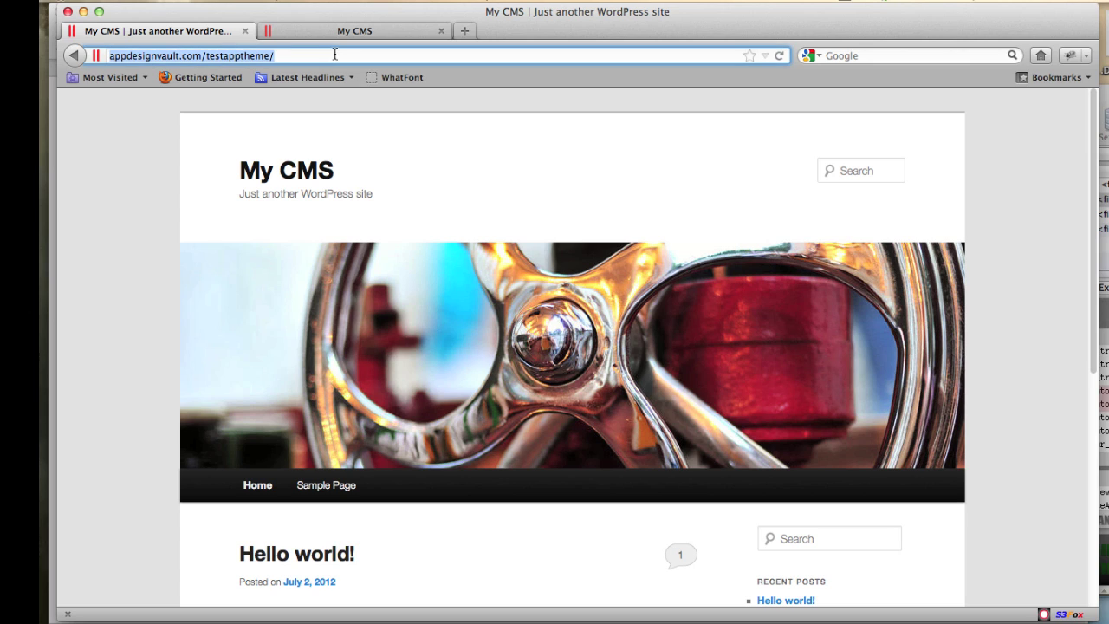
pyautogui.click(334, 55)
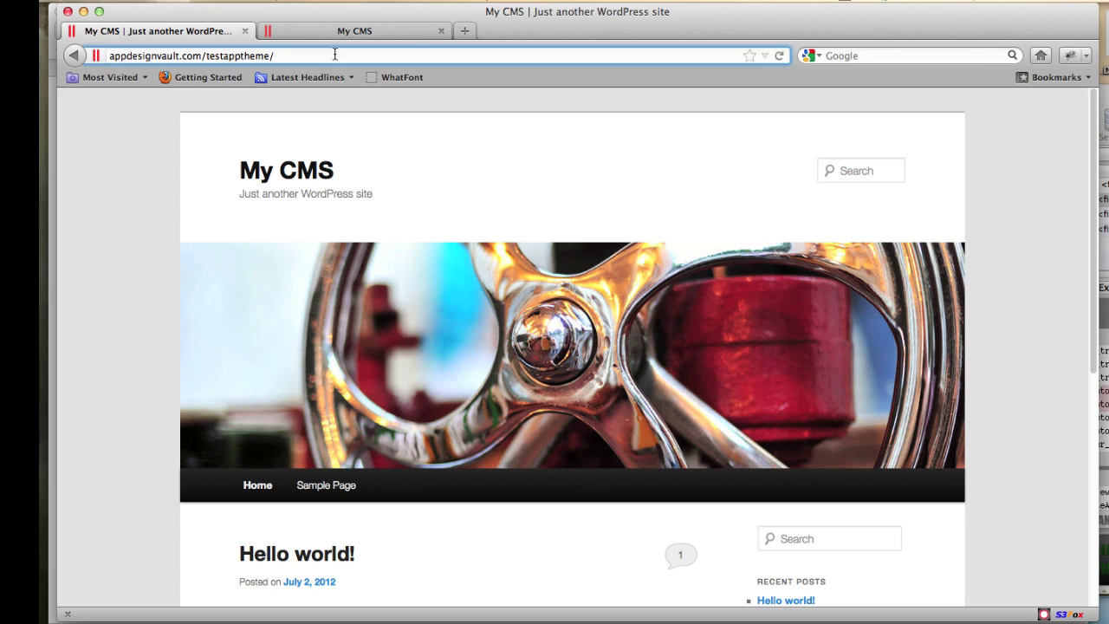
pyautogui.write('wp-admin')
# - Log in with the site username and password, decline saving the password, and dismiss the welcome panel
pyautogui.press('Return')
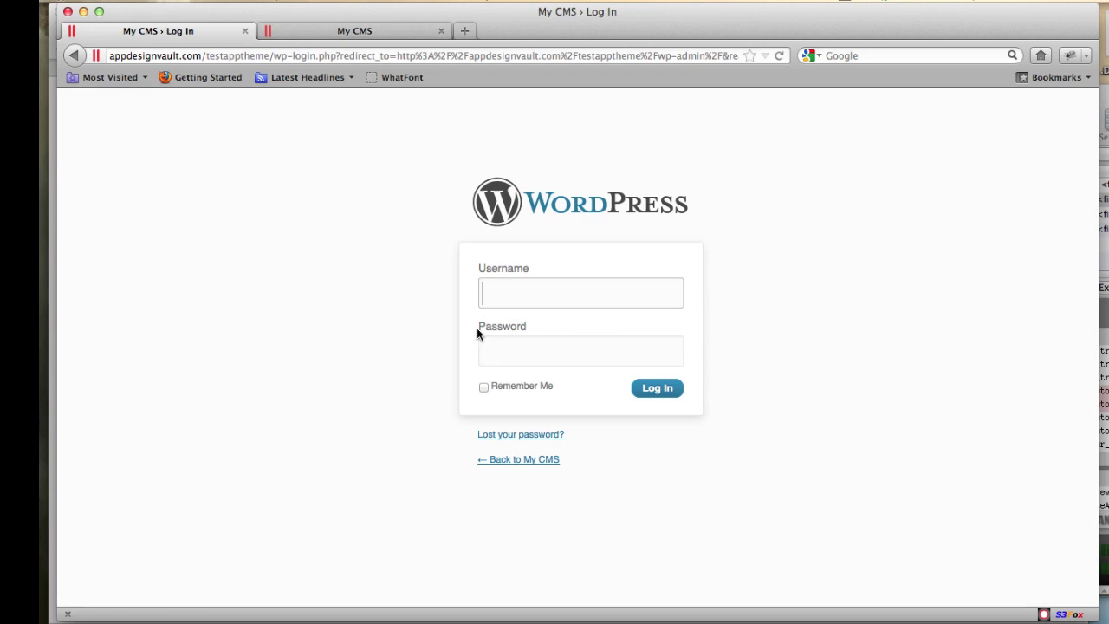
pyautogui.write('tope')
pyautogui.press('Tab')
pyautogui.write('***')
pyautogui.press('BackSpace')
pyautogui.press('BackSpace')
pyautogui.press('BackSpace')
pyautogui.write('**********')
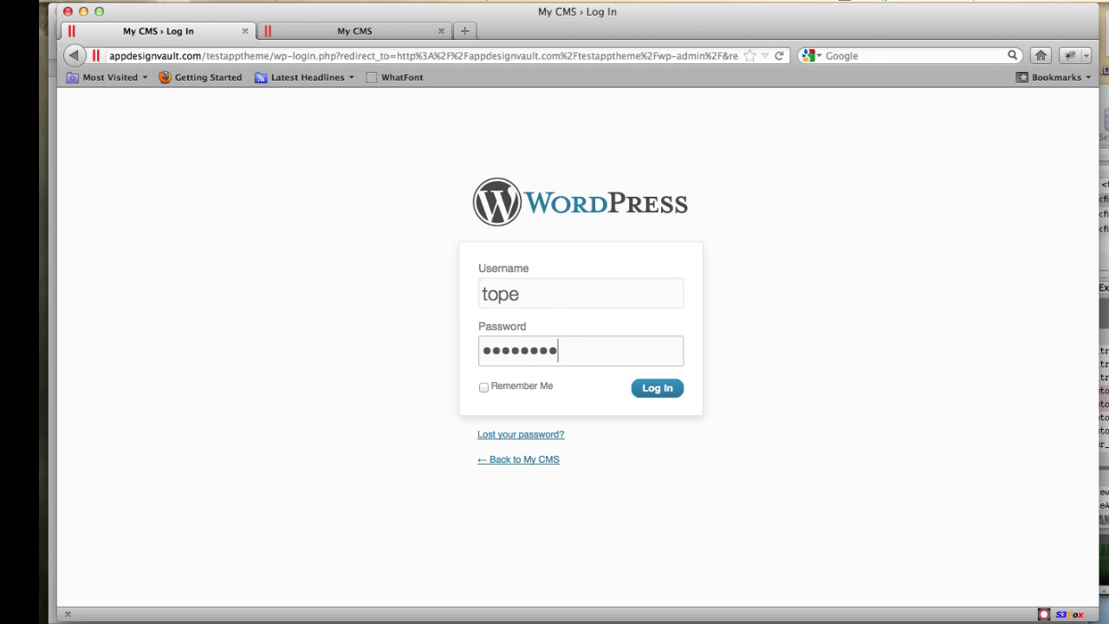
pyautogui.press('Return')
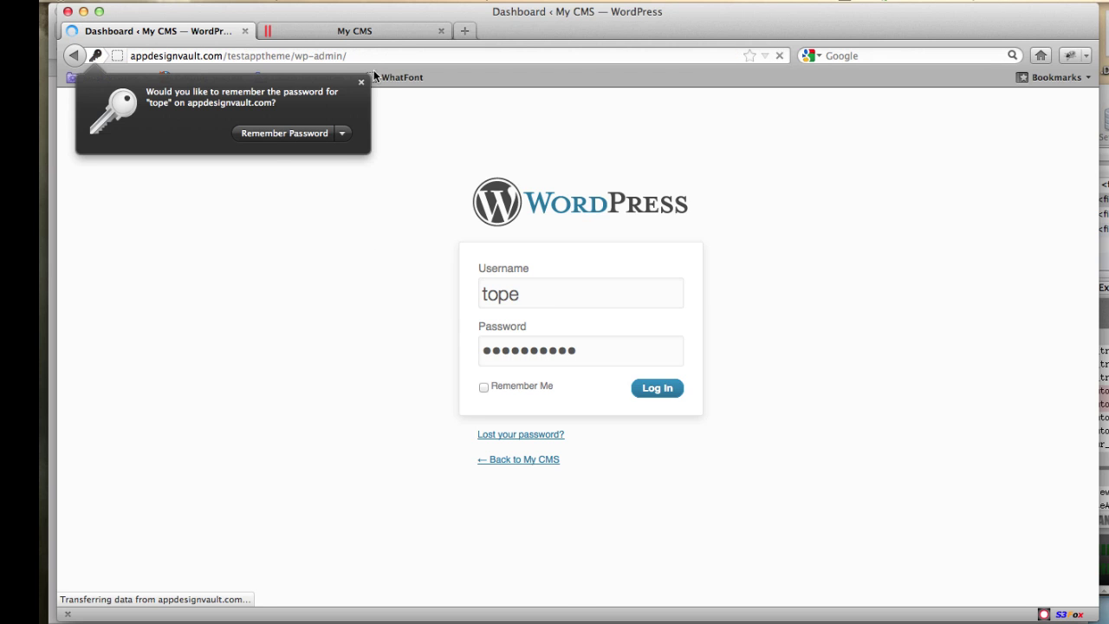
pyautogui.click(359, 83)
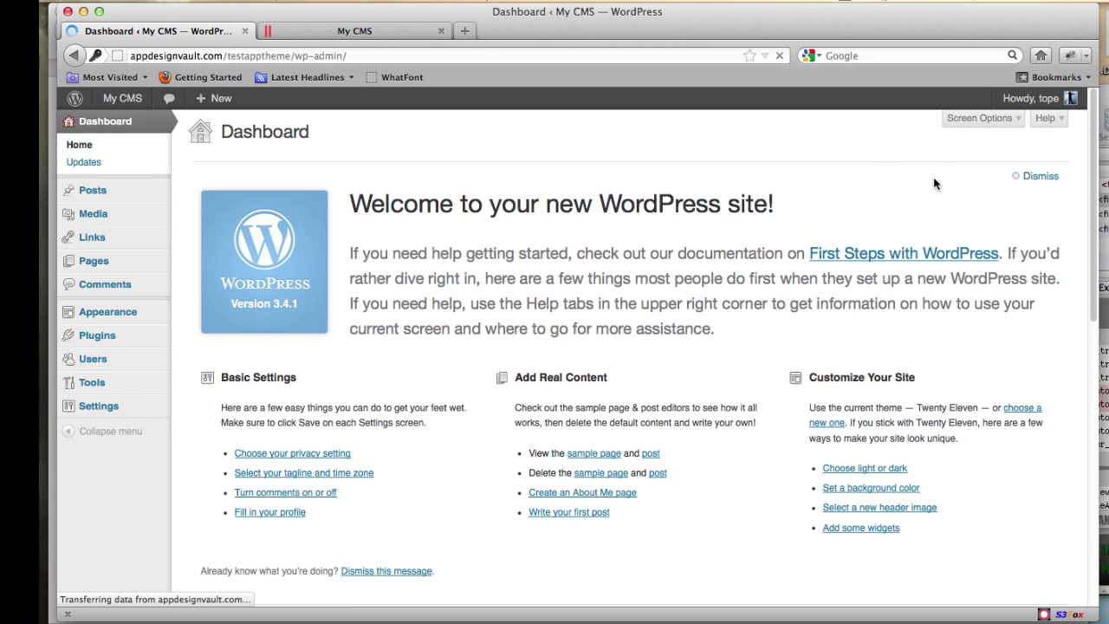
pyautogui.click(1032, 178)
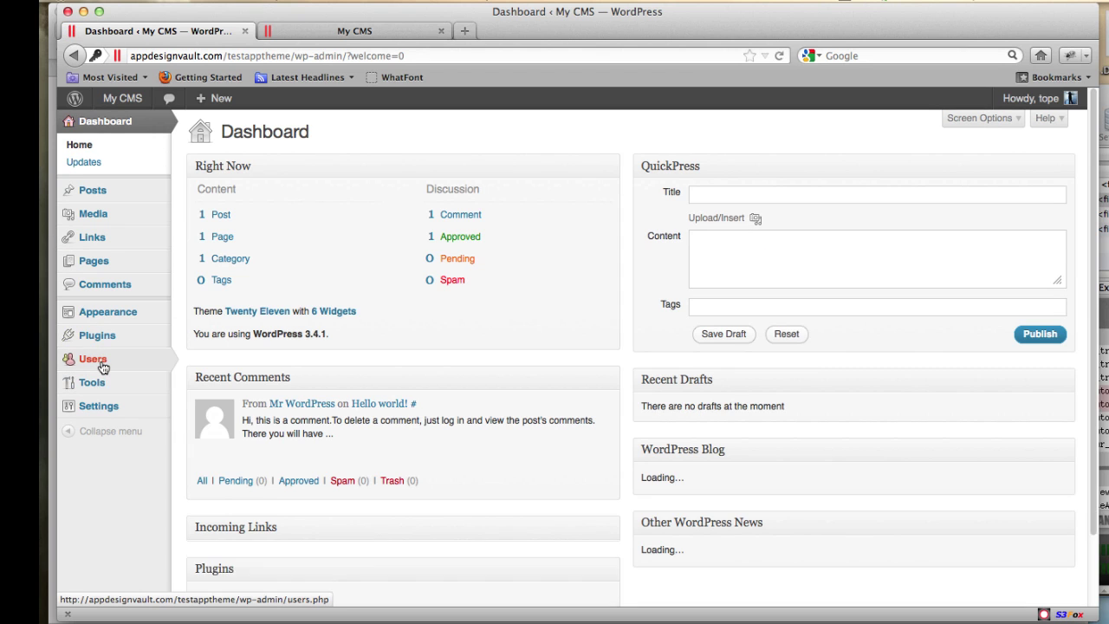
# - Upload and install iphonetodoapp.zip from the apptheme folder via Appearance > Themes > Install Themes
pyautogui.moveTo(106, 312)
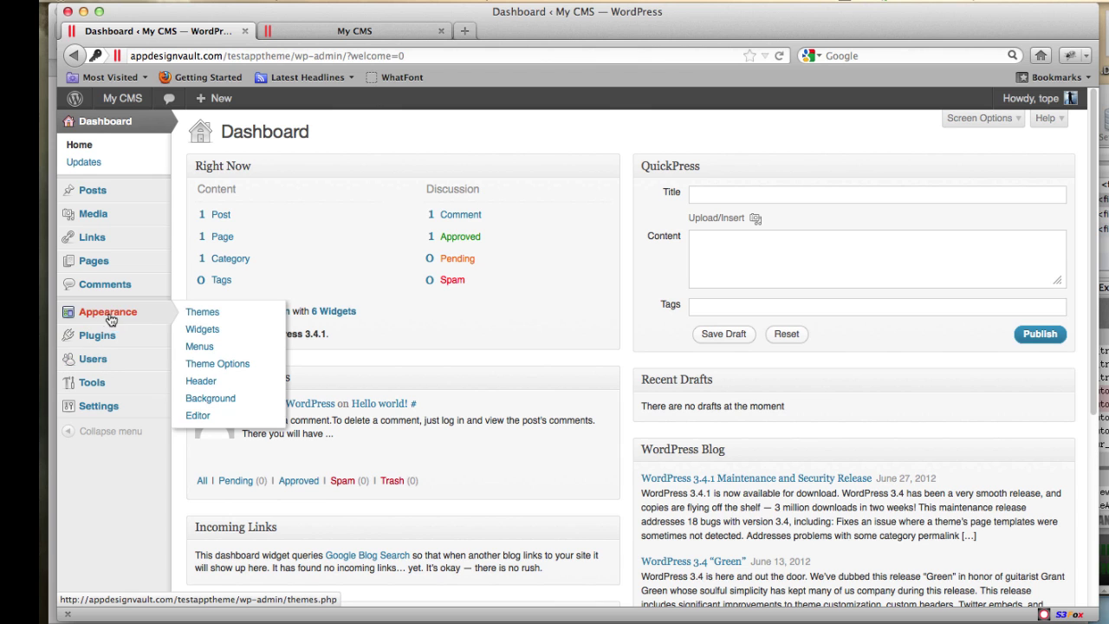
pyautogui.click(209, 315)
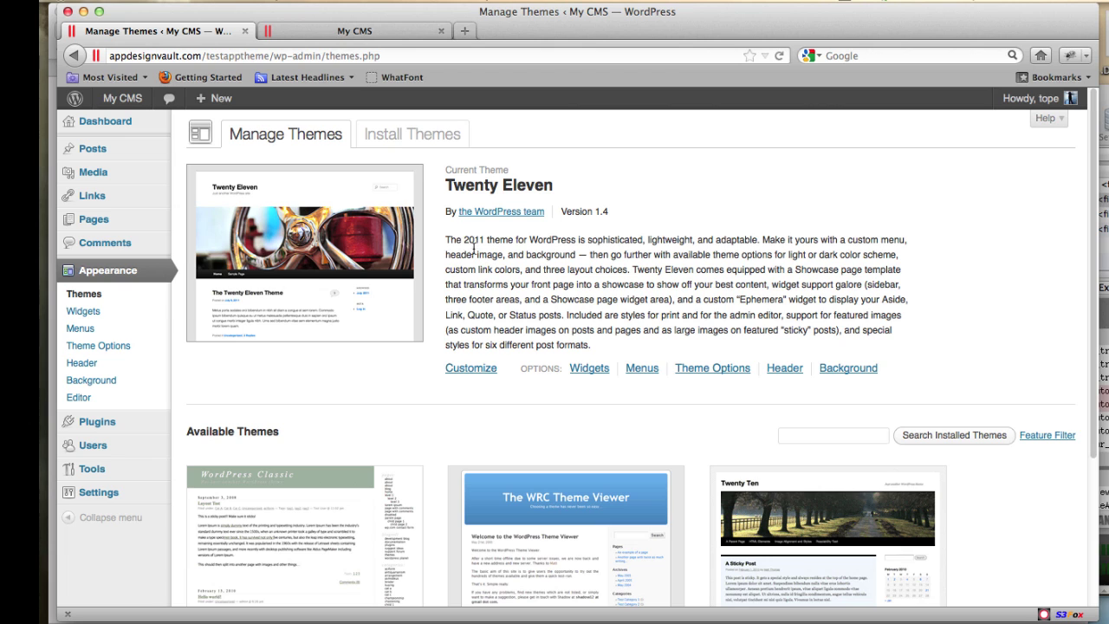
pyautogui.click(397, 140)
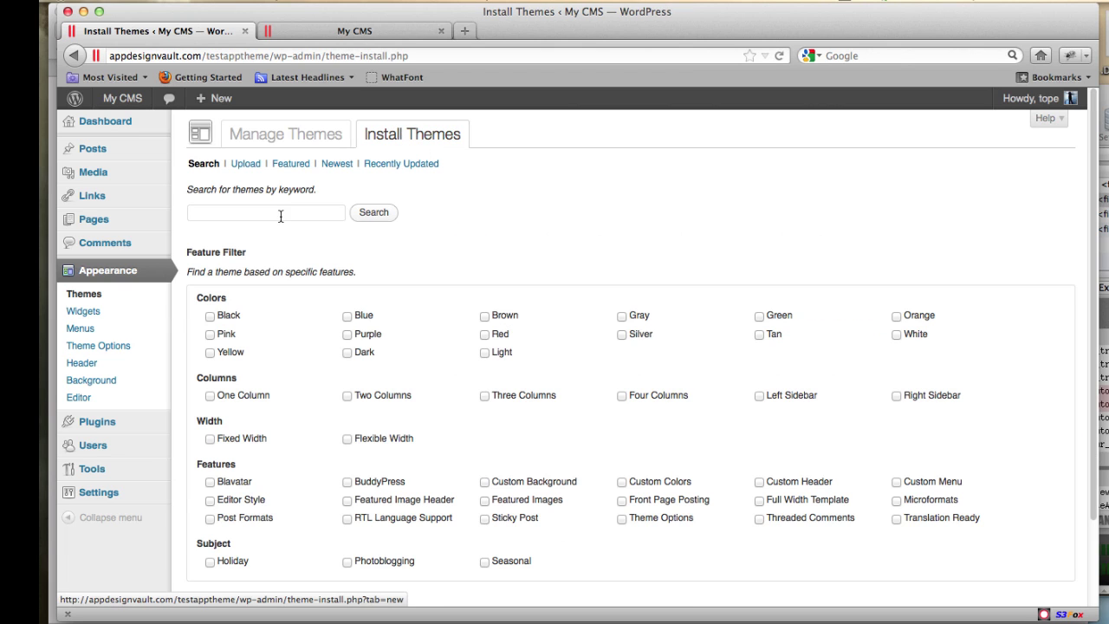
pyautogui.click(244, 165)
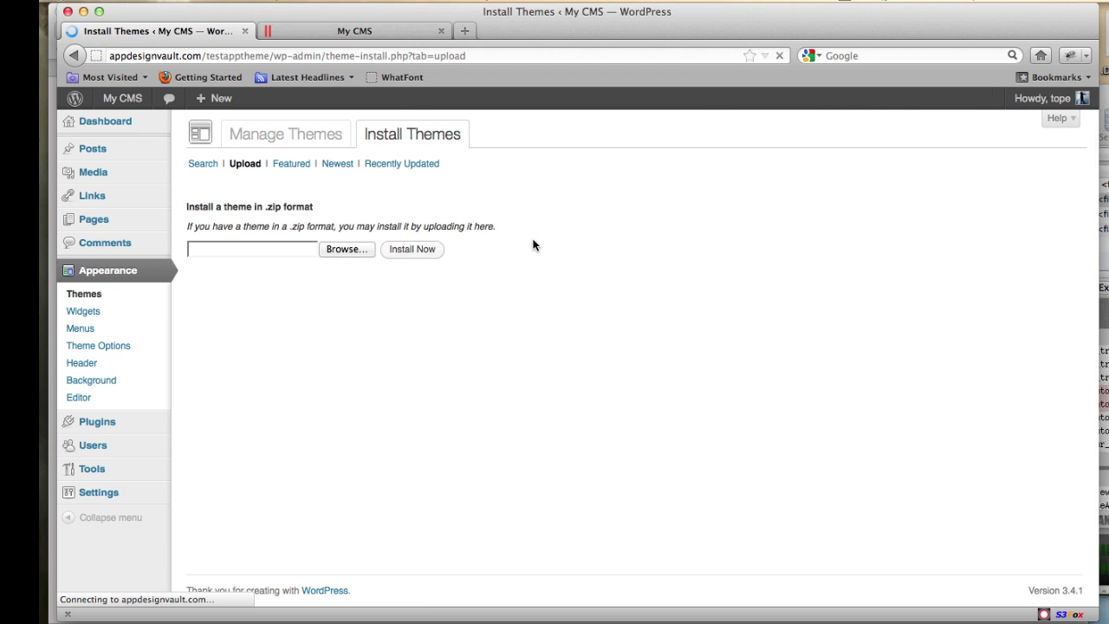
pyautogui.click(341, 250)
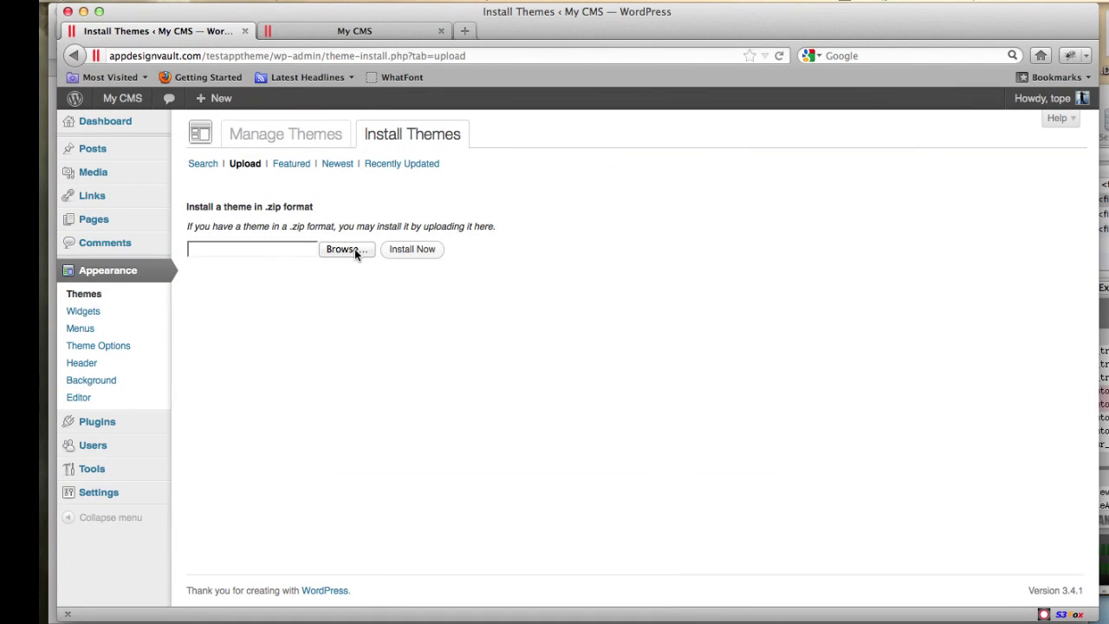
pyautogui.click(355, 248)
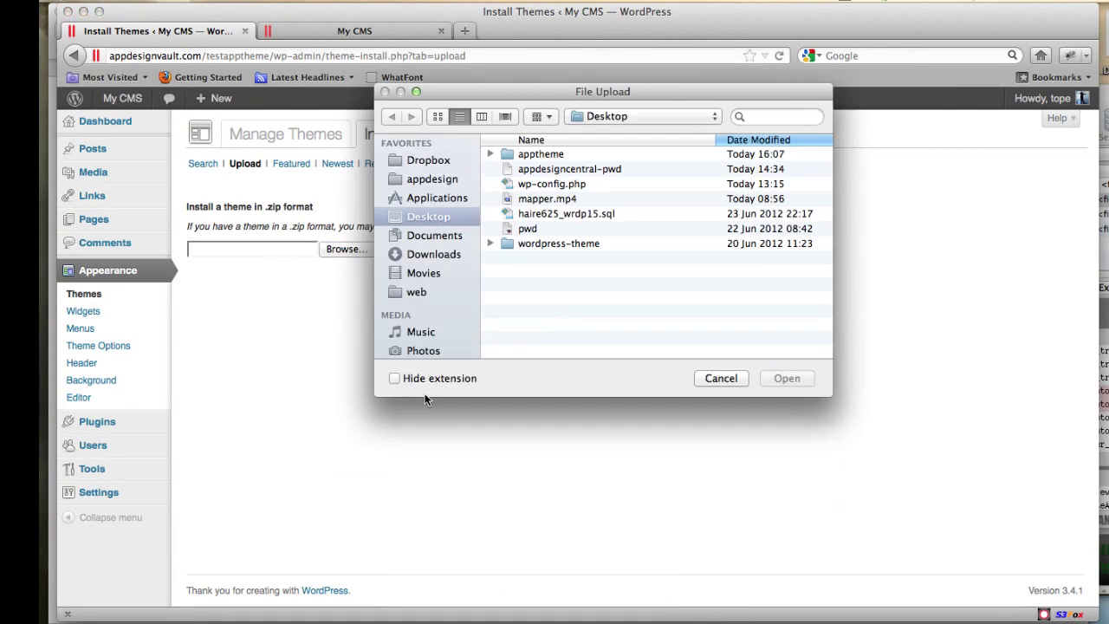
pyautogui.doubleClick(519, 155)
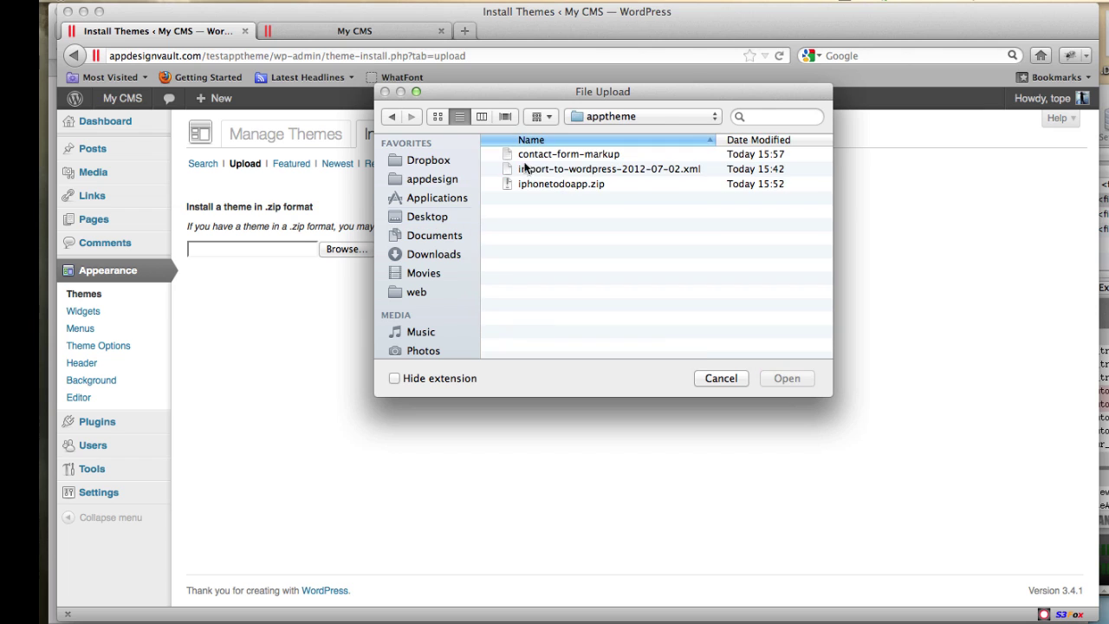
pyautogui.click(574, 185)
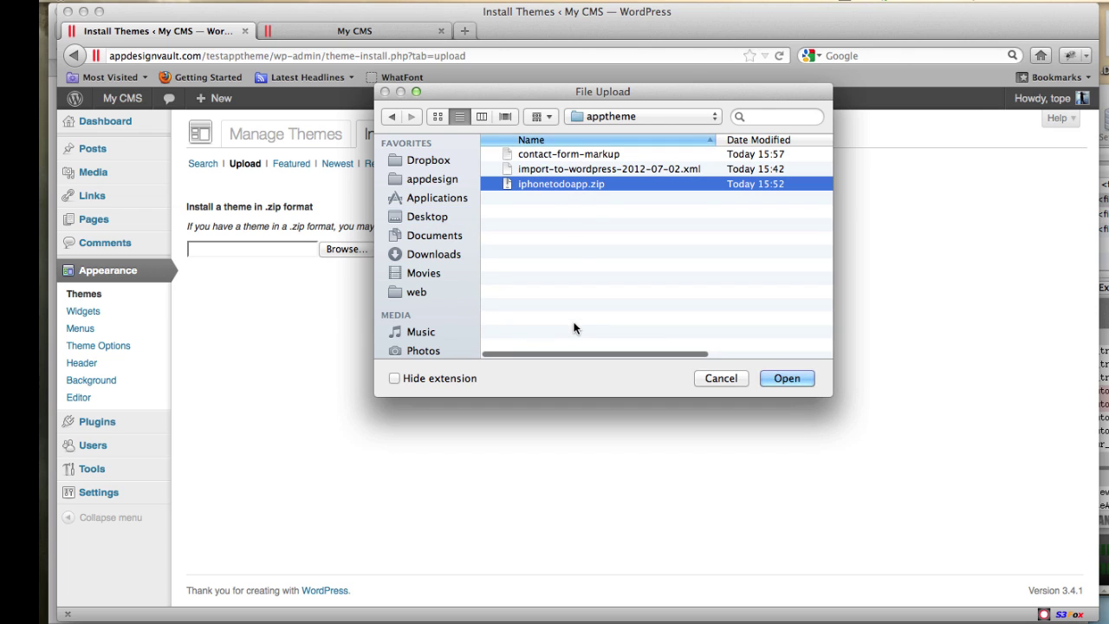
pyautogui.click(796, 381)
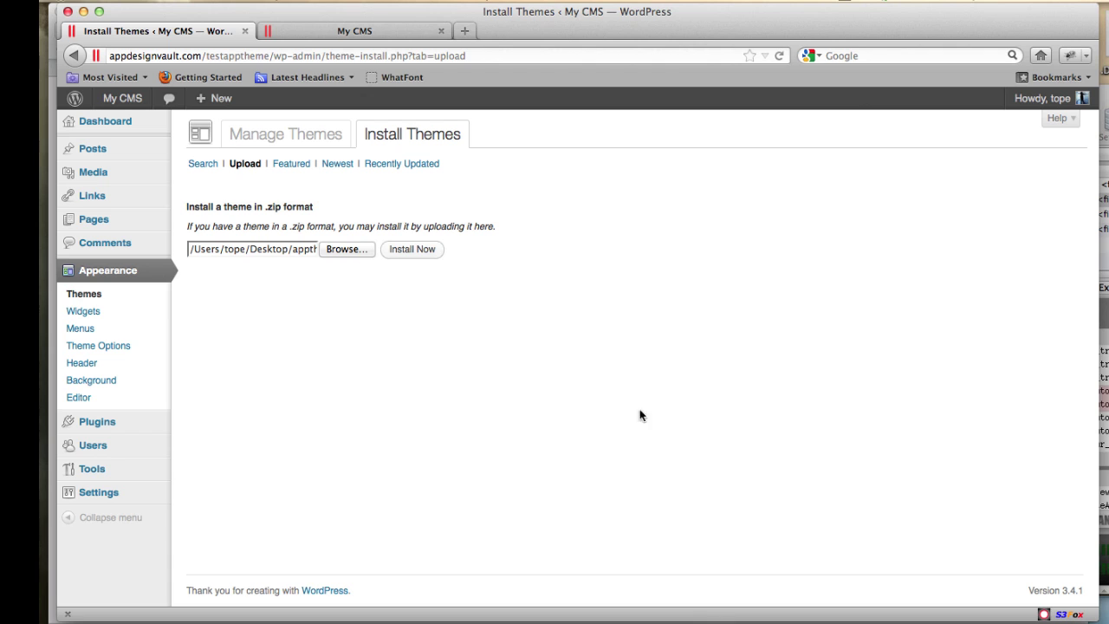
pyautogui.click(408, 249)
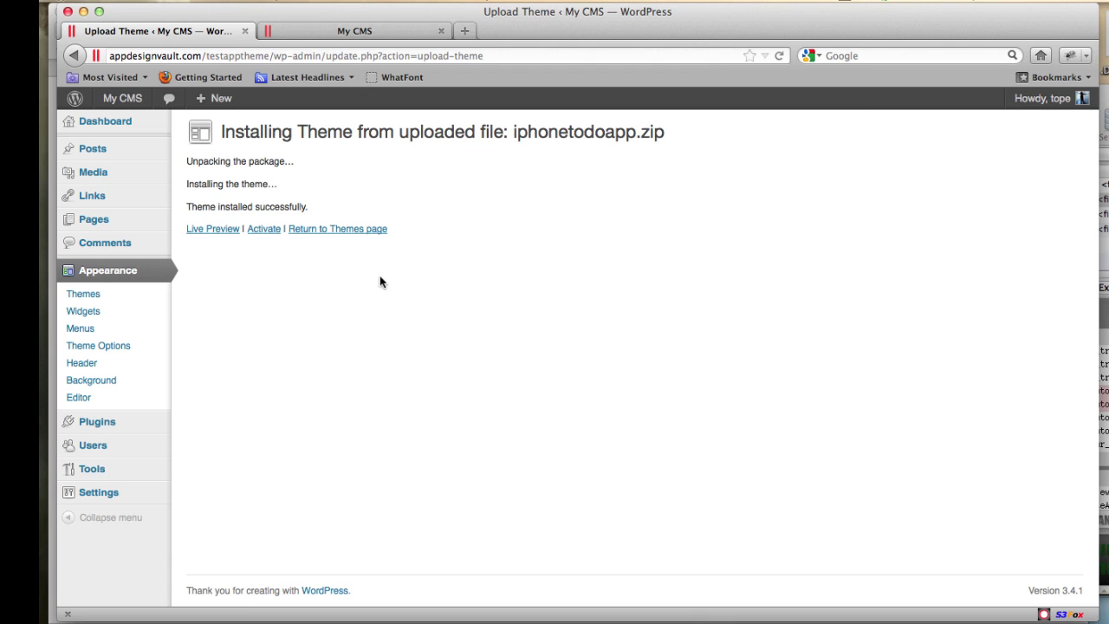
# - Activate the iPhone To Do App theme and preview its design on the live site
pyautogui.click(264, 230)
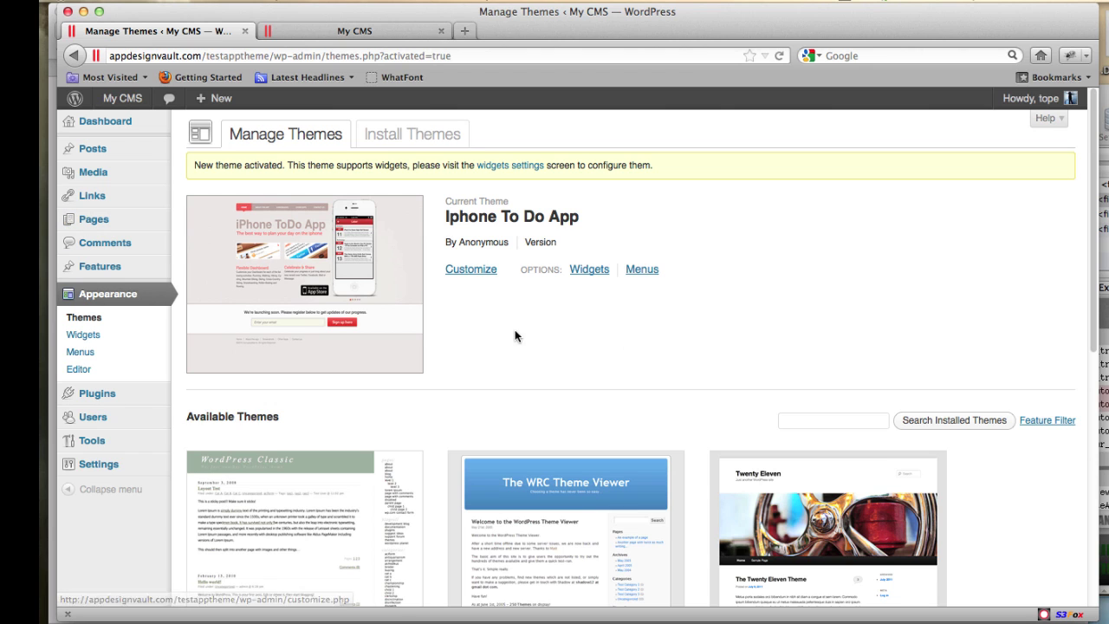
pyautogui.scroll(-3, 543, 342)
pyautogui.scroll(3, 544, 345)
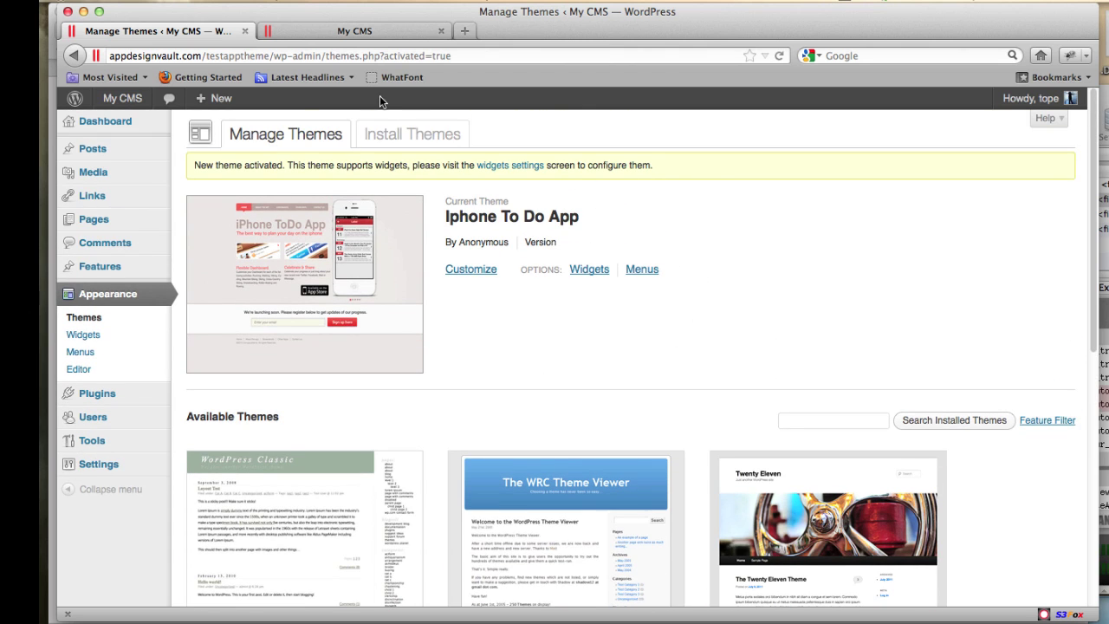
pyautogui.click(345, 33)
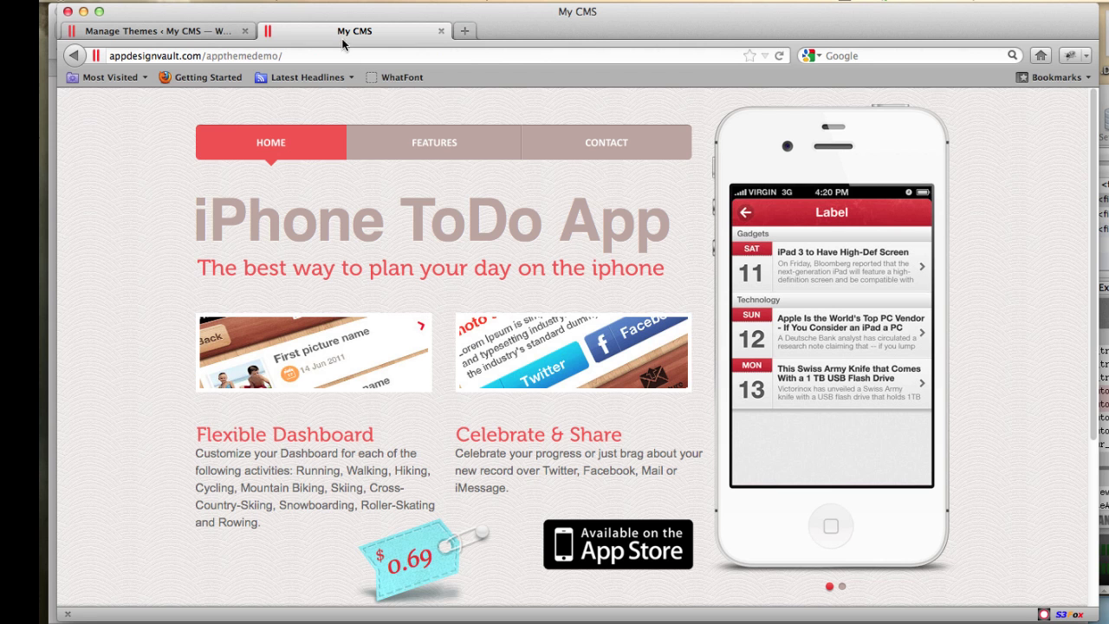
pyautogui.click(169, 33)
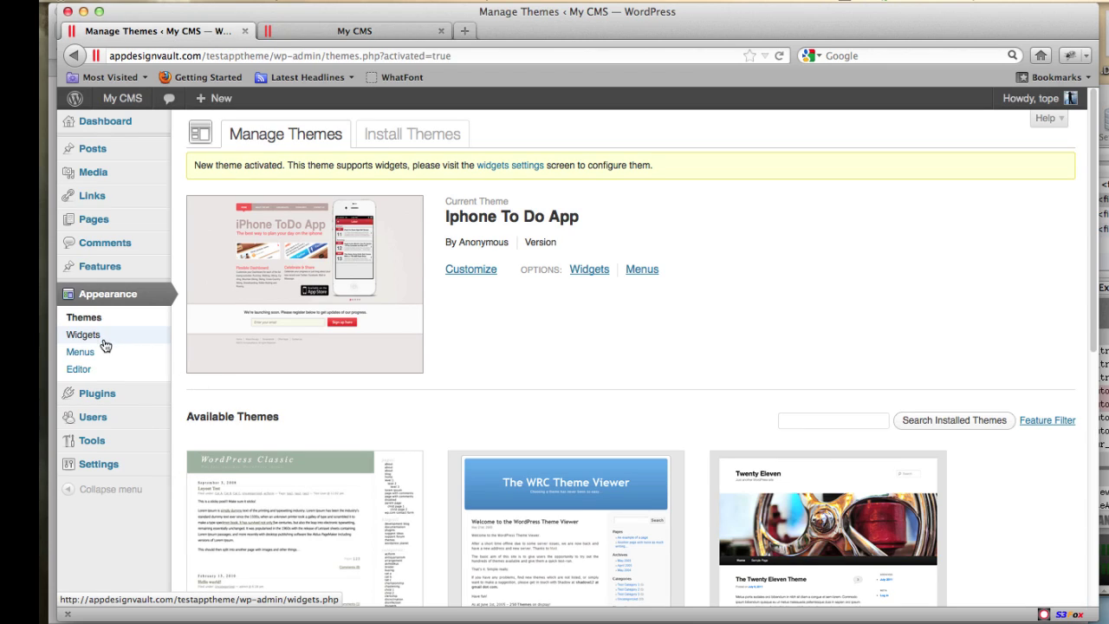
# - Install and activate the WordPress Importer plugin from Tools > Import, then run it
pyautogui.moveTo(109, 441)
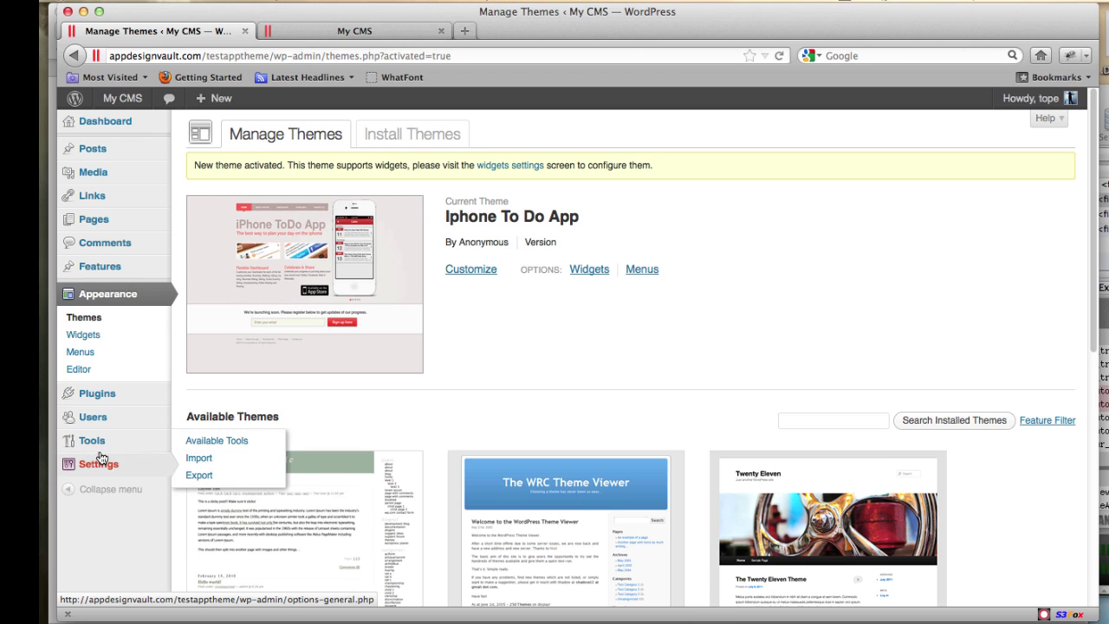
pyautogui.click(210, 460)
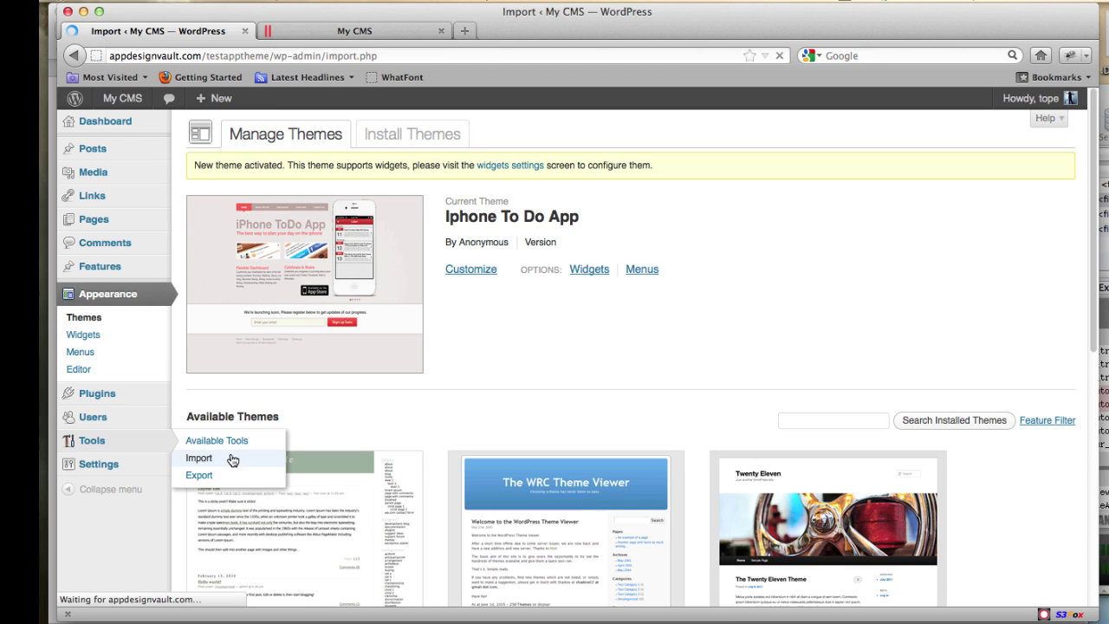
pyautogui.click(224, 329)
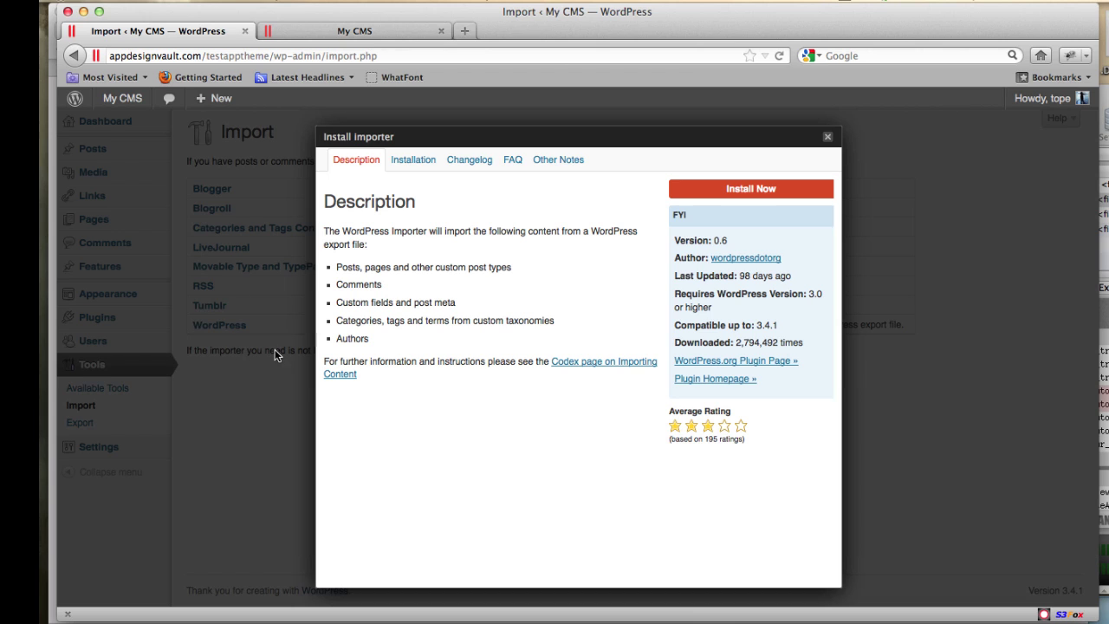
pyautogui.click(737, 189)
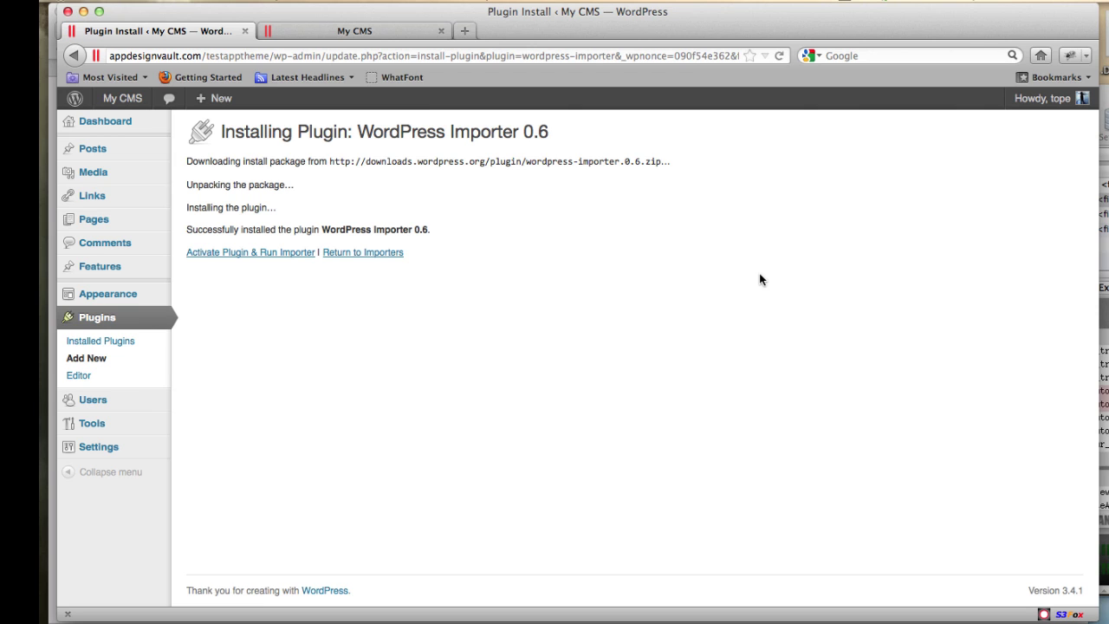
pyautogui.click(270, 258)
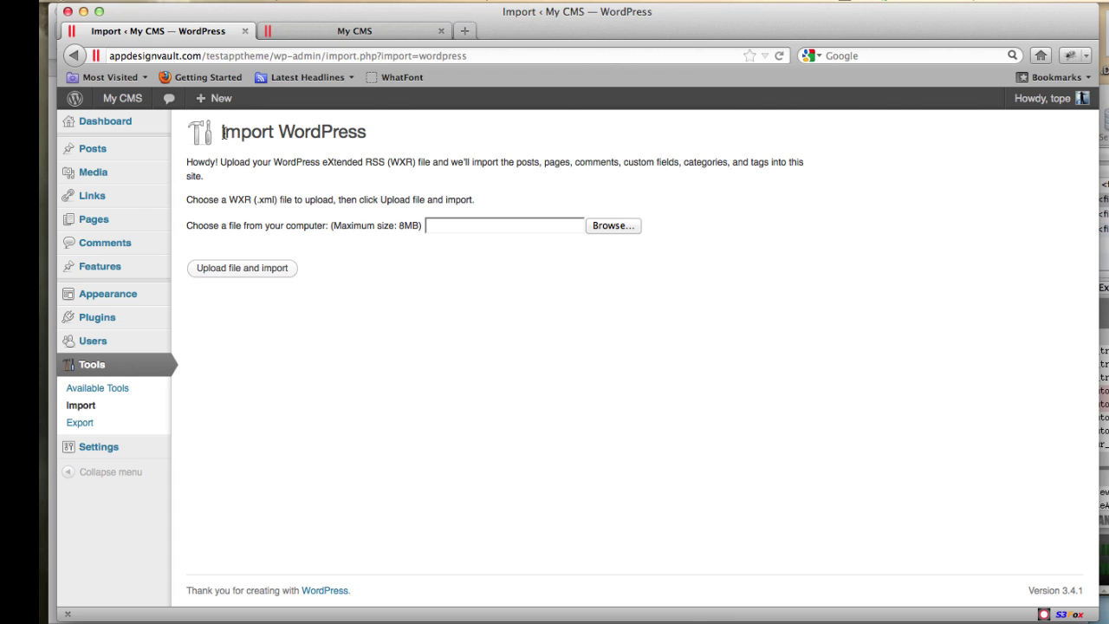
# - Upload import-to-wordpress-2012-07-02.xml and start the import
pyautogui.moveTo(224, 133); pyautogui.dragTo(378, 134)
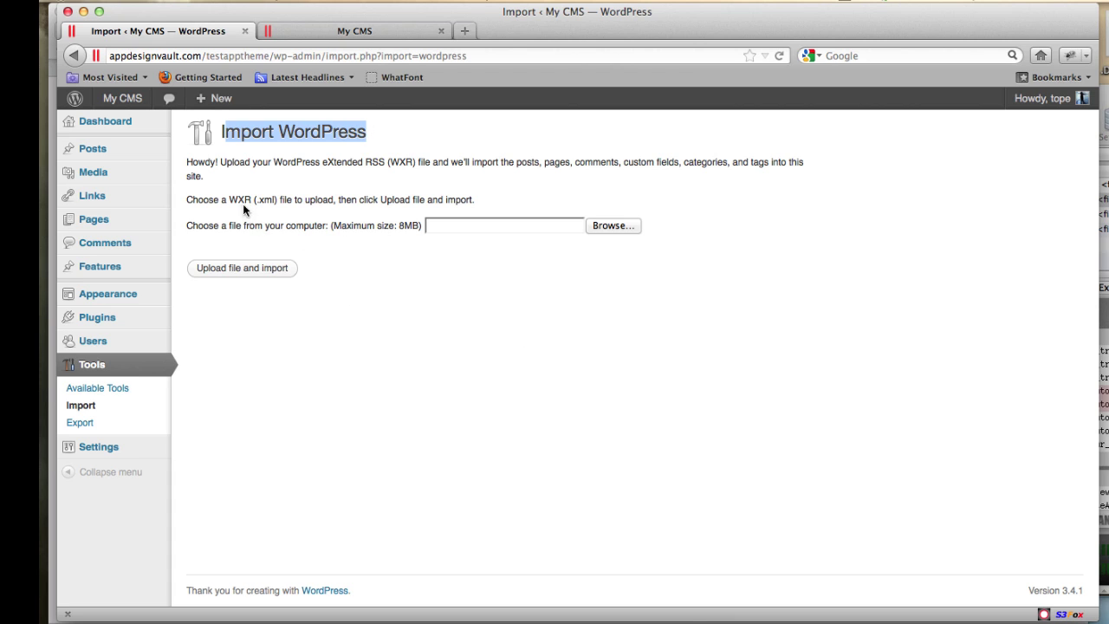
pyautogui.moveTo(231, 200); pyautogui.dragTo(280, 200)
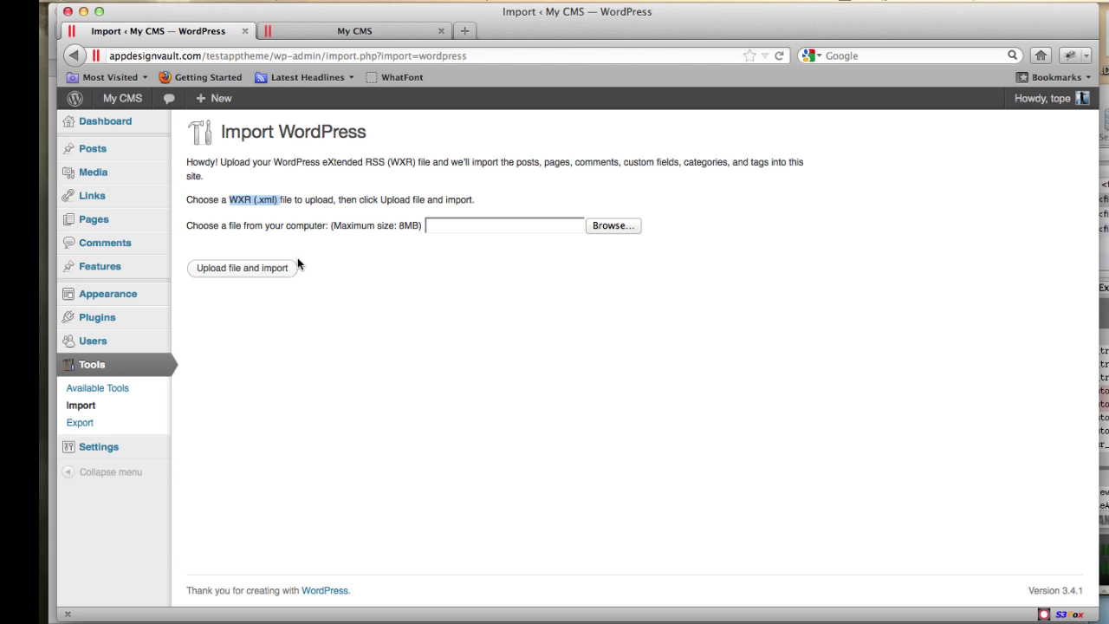
pyautogui.click(395, 258)
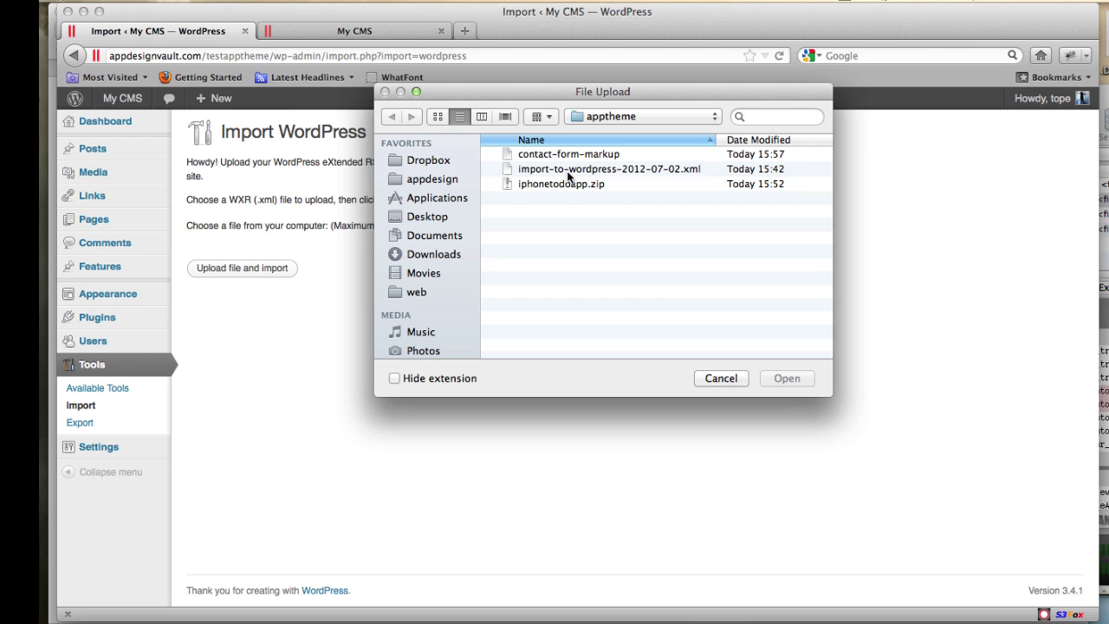
pyautogui.click(571, 170)
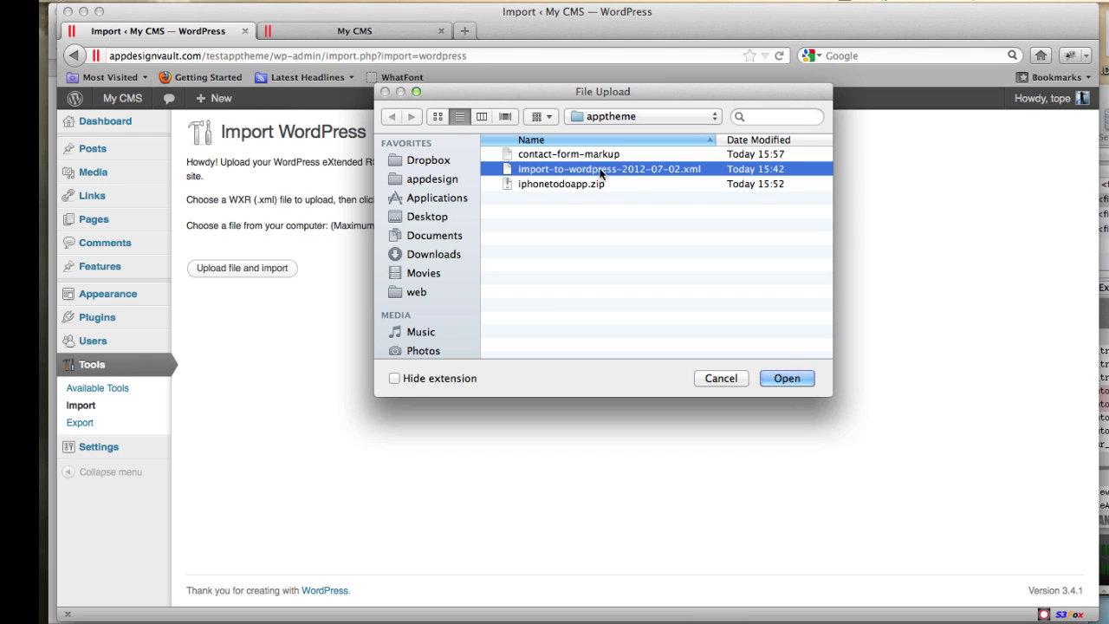
pyautogui.click(779, 378)
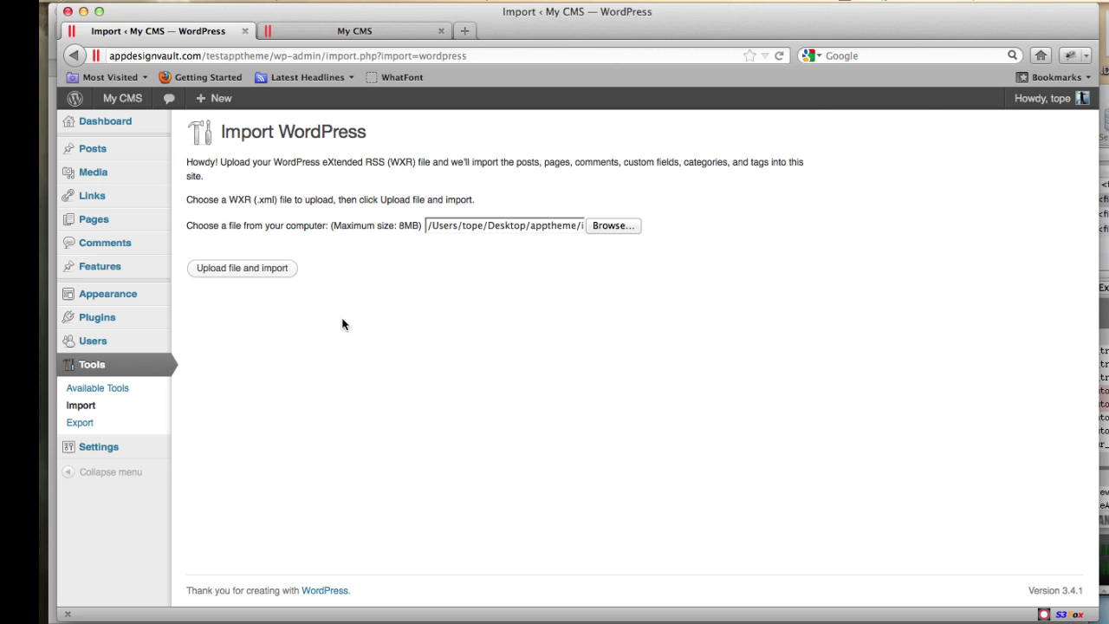
pyautogui.click(217, 269)
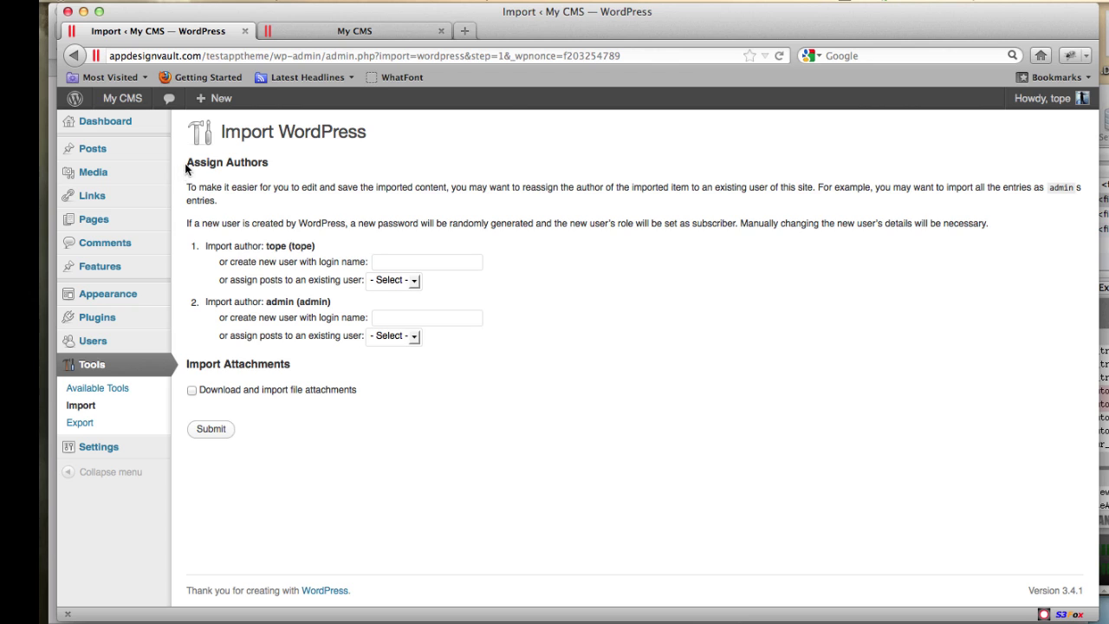
# - Assign both imported authors' posts to the existing site user
pyautogui.moveTo(357, 394); pyautogui.dragTo(310, 372)
pyautogui.click(416, 389)
pyautogui.moveTo(264, 247); pyautogui.dragTo(328, 257)
pyautogui.moveTo(221, 279); pyautogui.dragTo(348, 282)
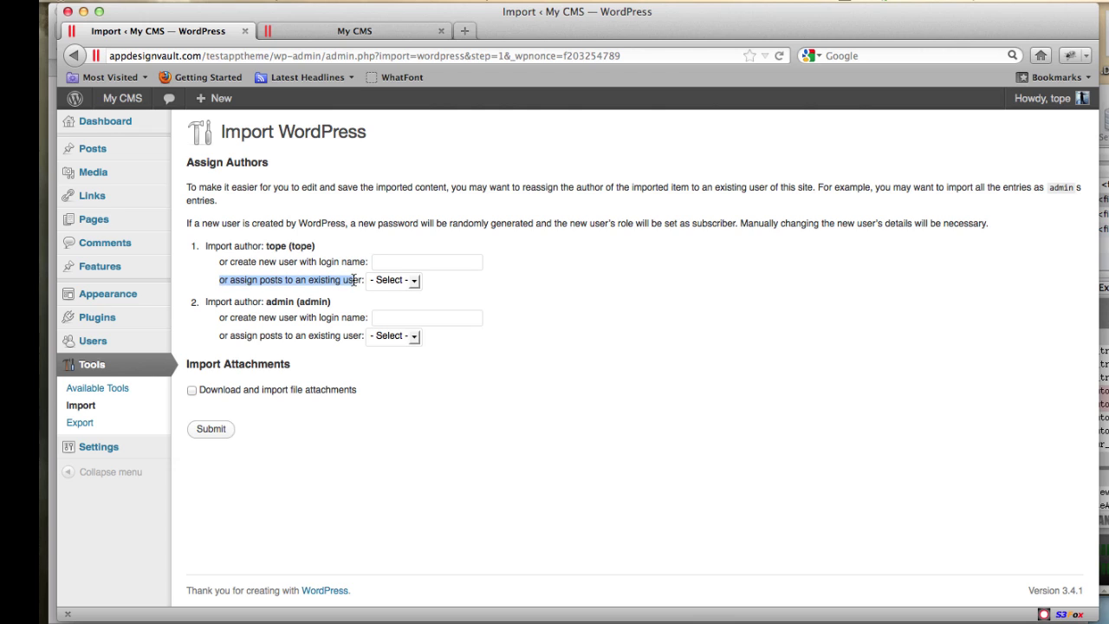
pyautogui.click(415, 292)
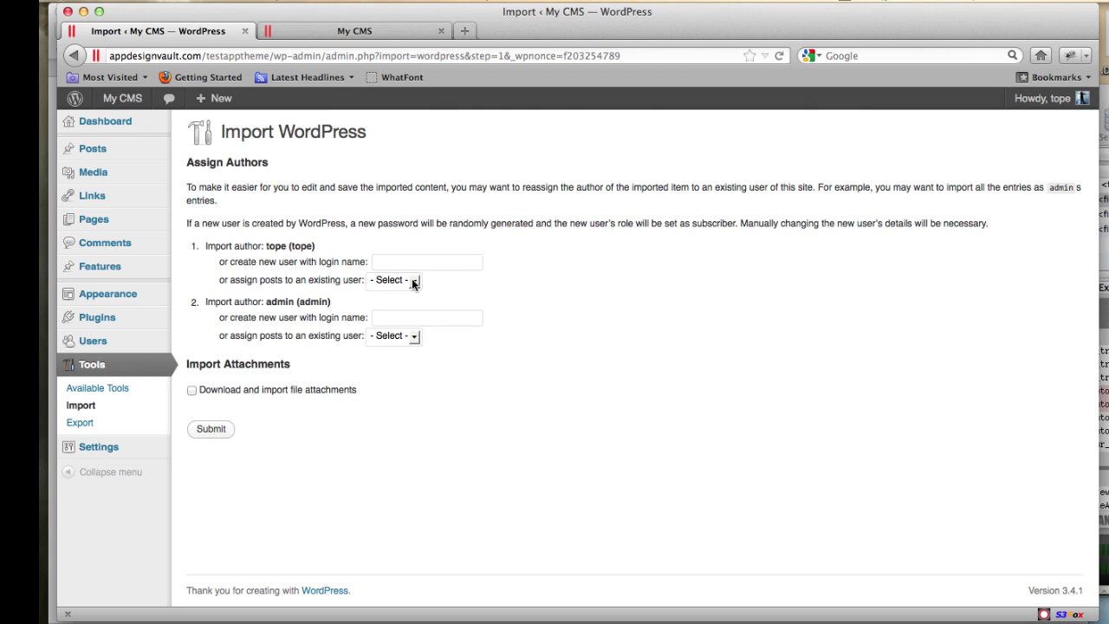
pyautogui.click(413, 281)
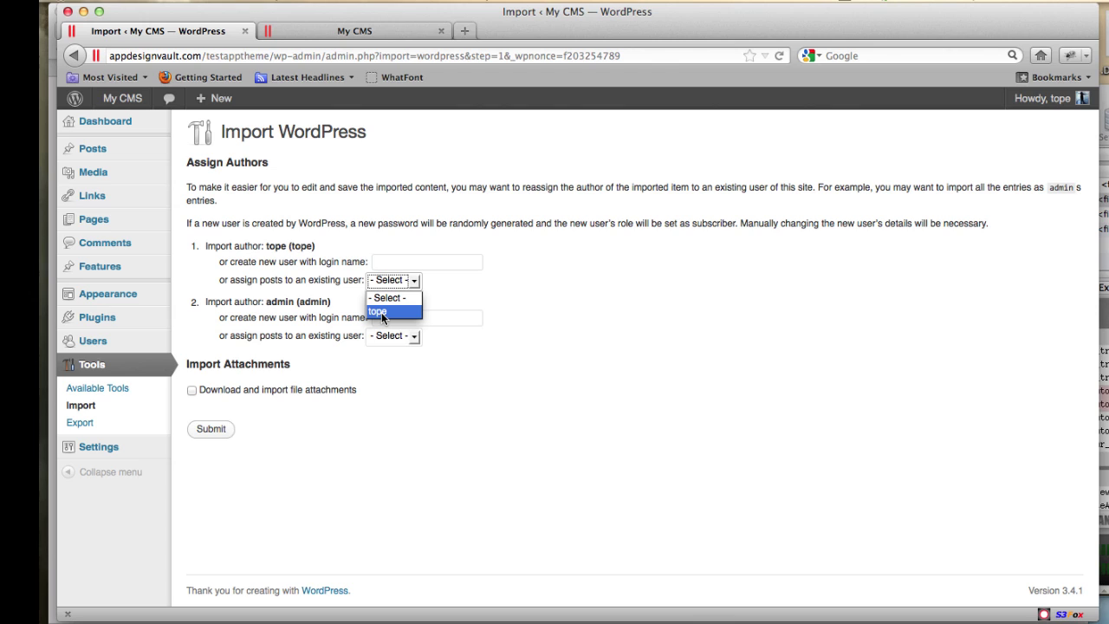
pyautogui.click(382, 312)
pyautogui.click(392, 335)
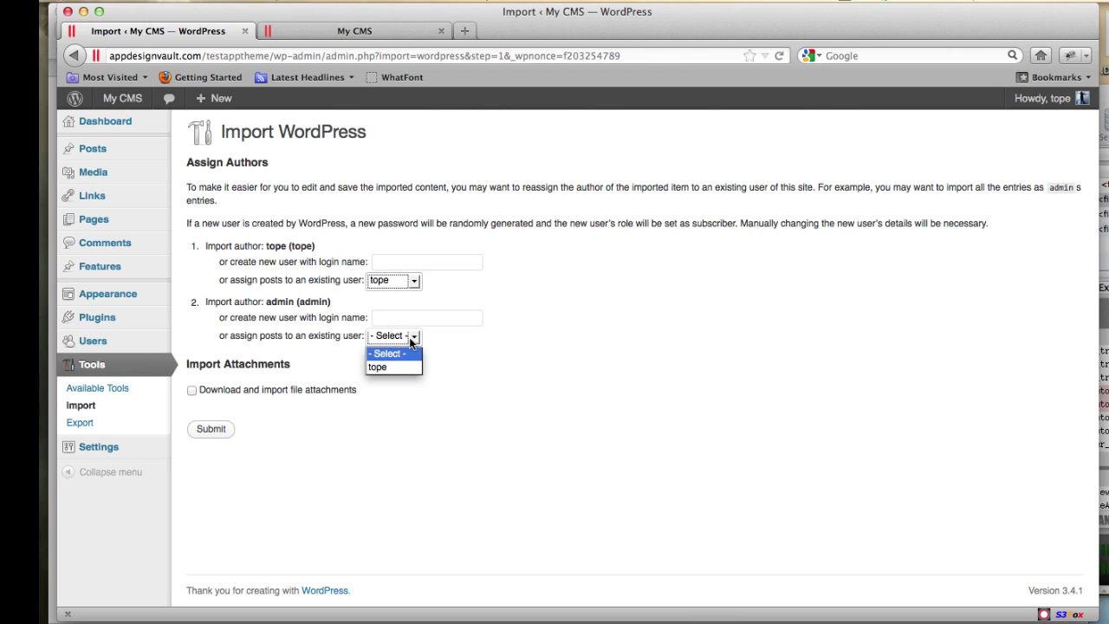
pyautogui.click(378, 368)
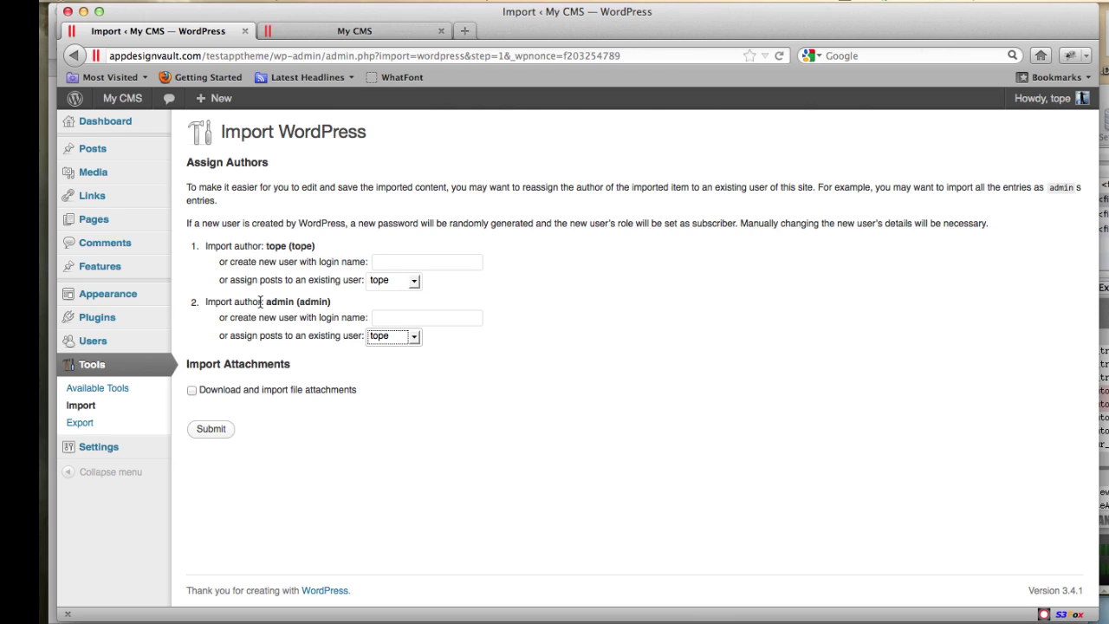
# - Enable 'Download and import file attachments' and submit the import
pyautogui.moveTo(260, 301); pyautogui.dragTo(335, 303)
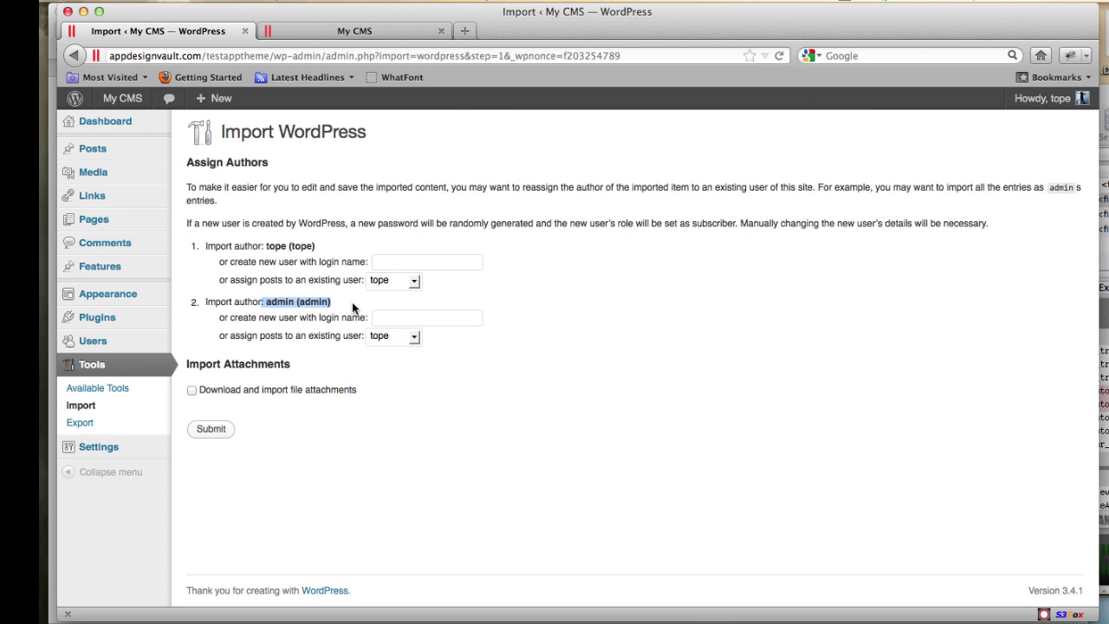
pyautogui.click(402, 423)
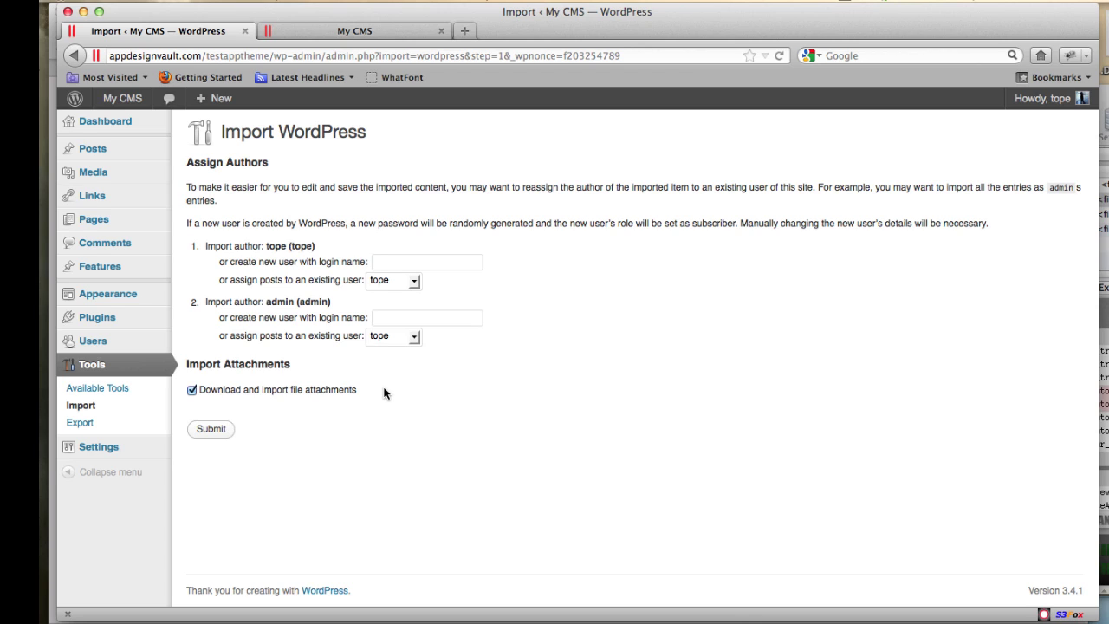
pyautogui.moveTo(357, 390); pyautogui.dragTo(211, 391)
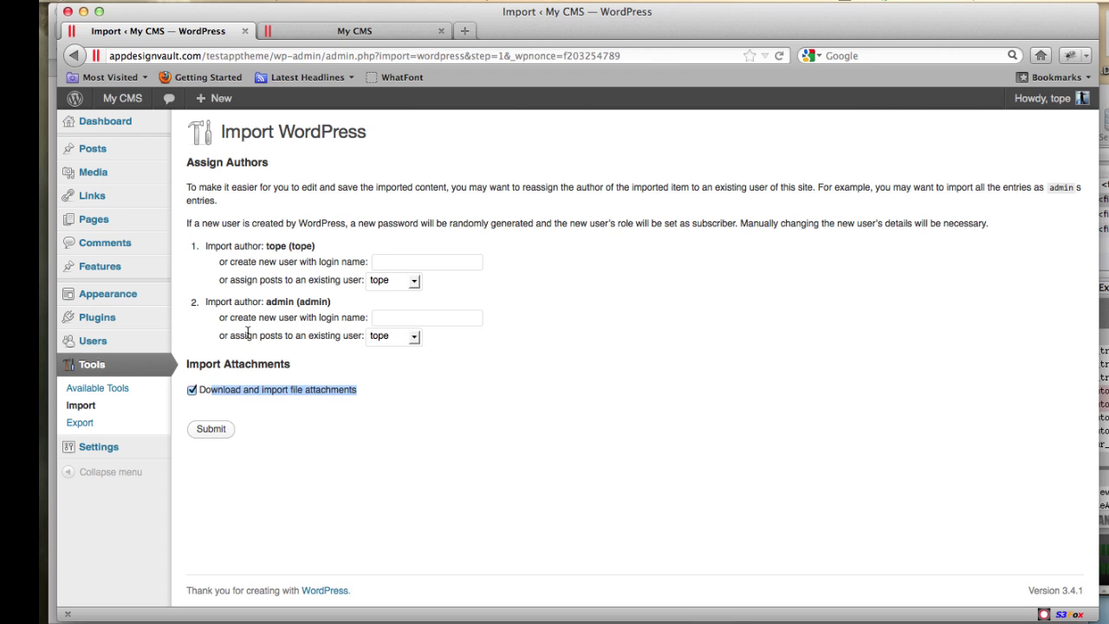
pyautogui.click(248, 334)
pyautogui.click(212, 429)
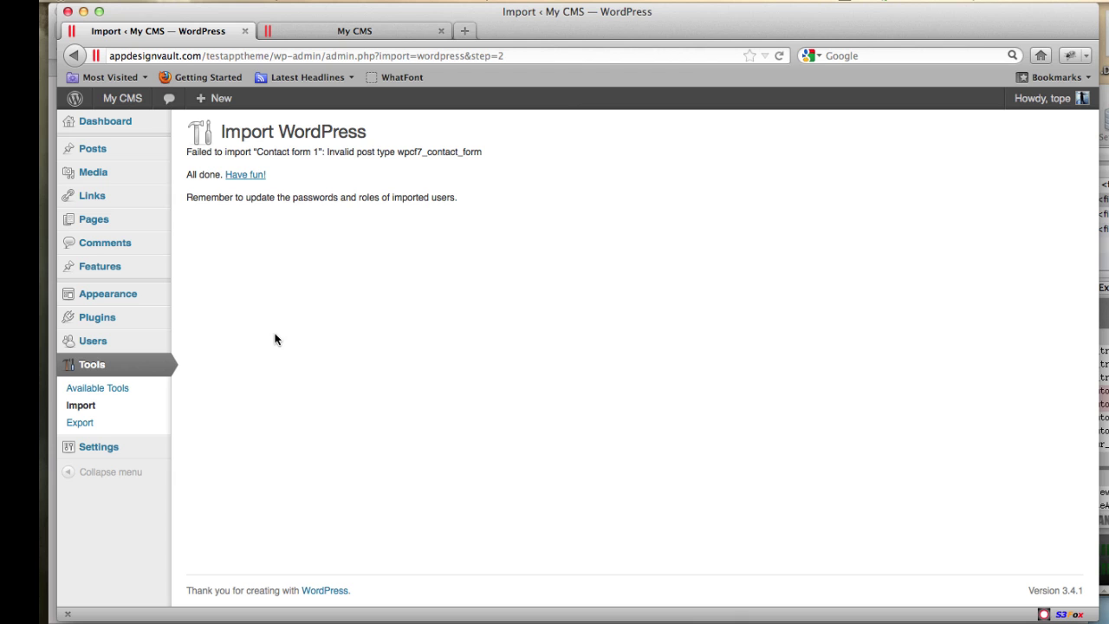
pyautogui.click(102, 223)
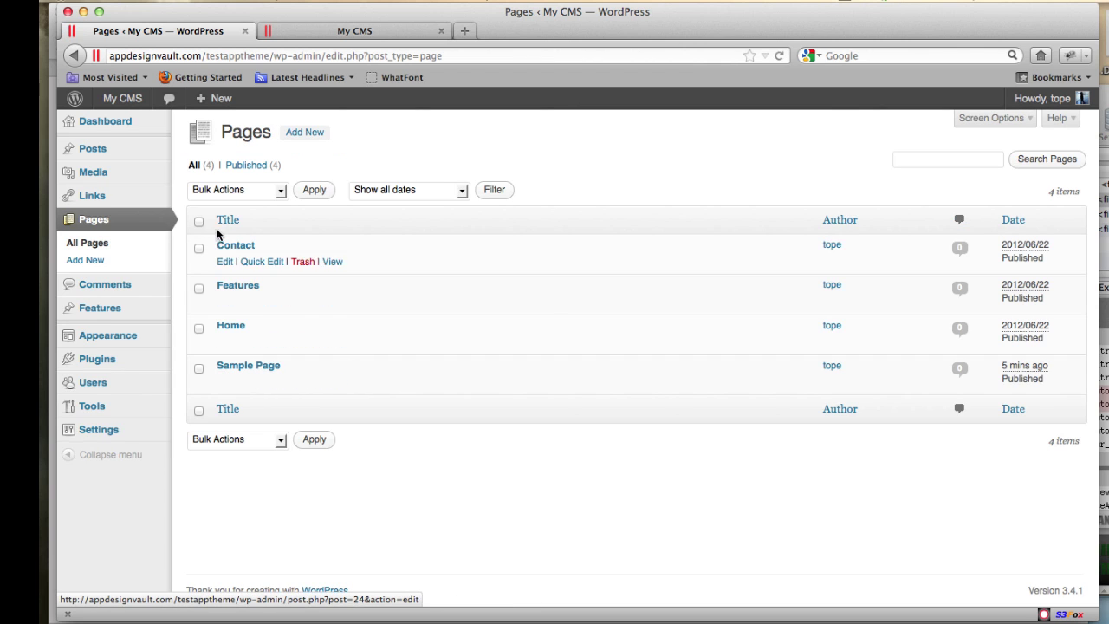
pyautogui.click(94, 310)
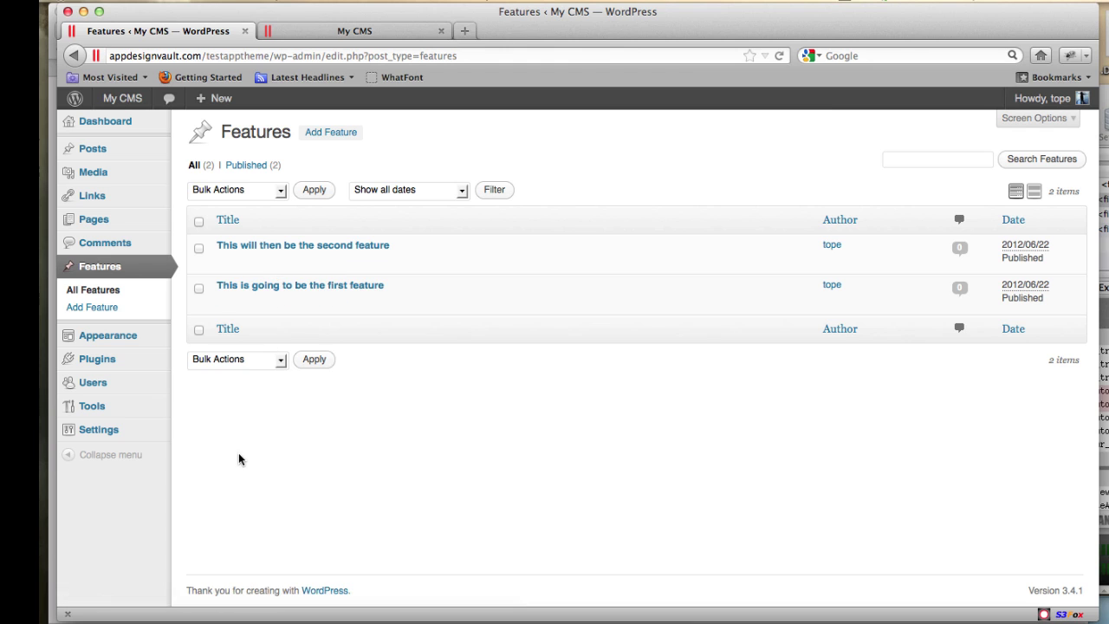
pyautogui.moveTo(110, 345)
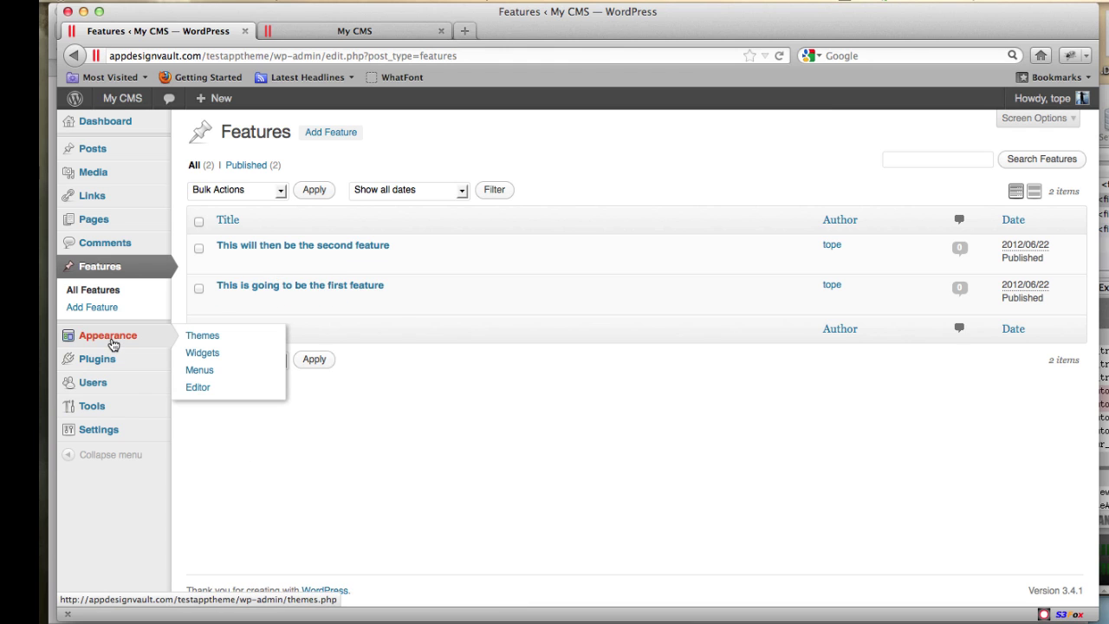
pyautogui.moveTo(130, 99)
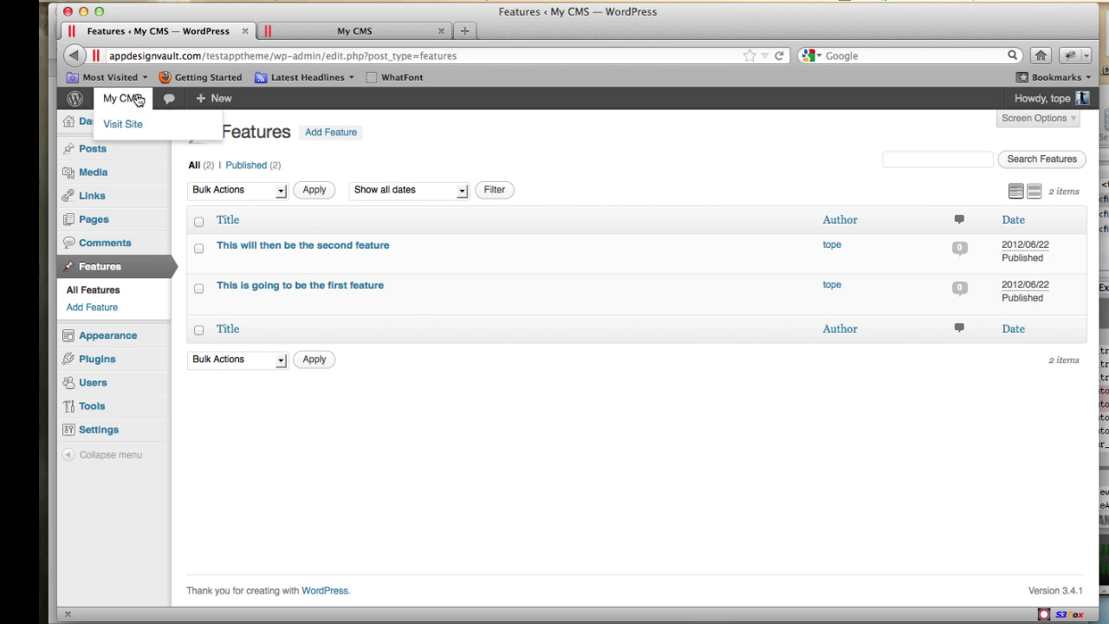
pyautogui.rightClick(127, 131)
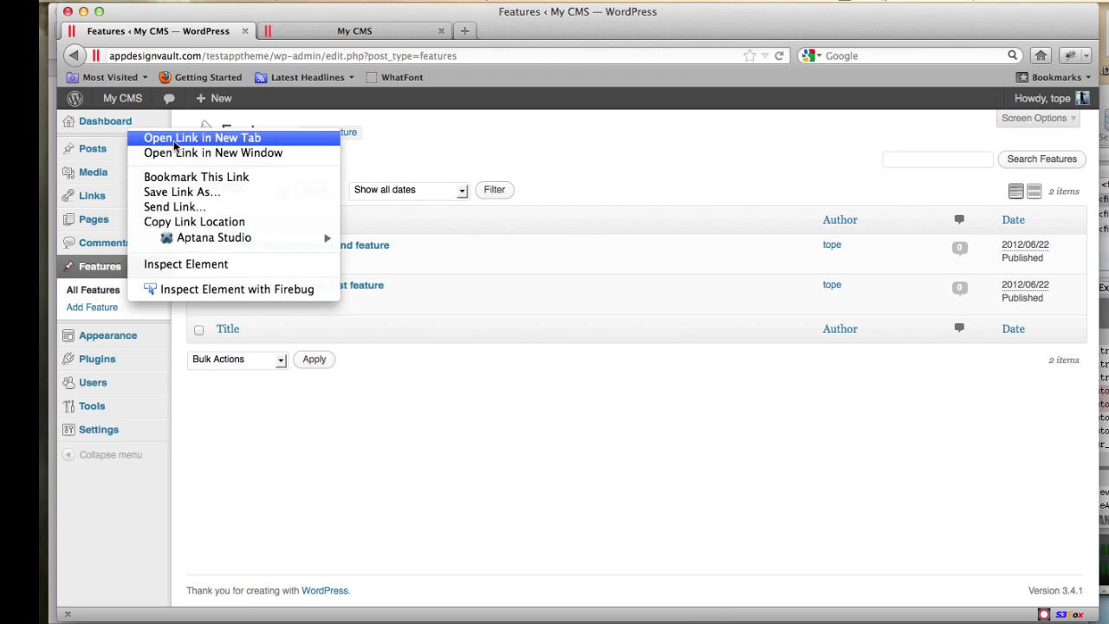
pyautogui.click(143, 137)
pyautogui.click(346, 30)
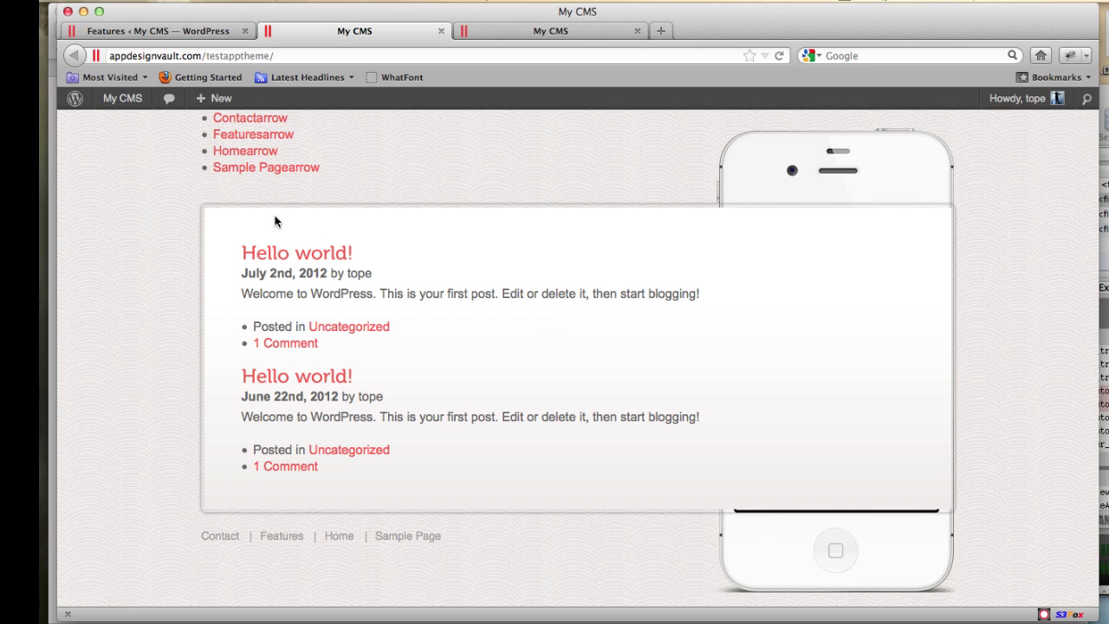
pyautogui.click(185, 31)
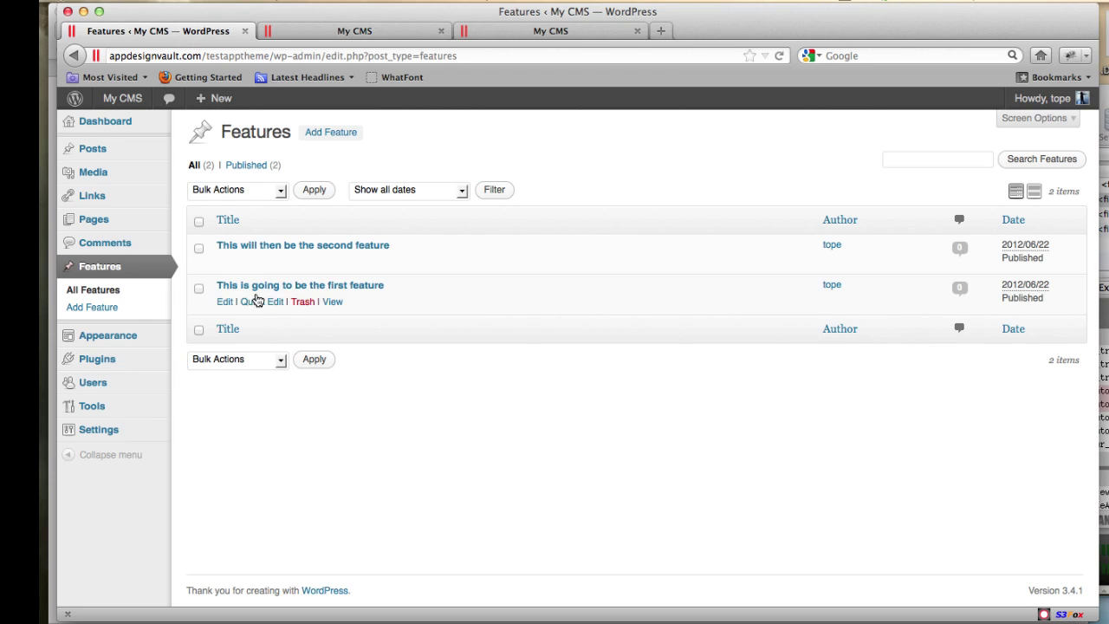
pyautogui.moveTo(119, 355)
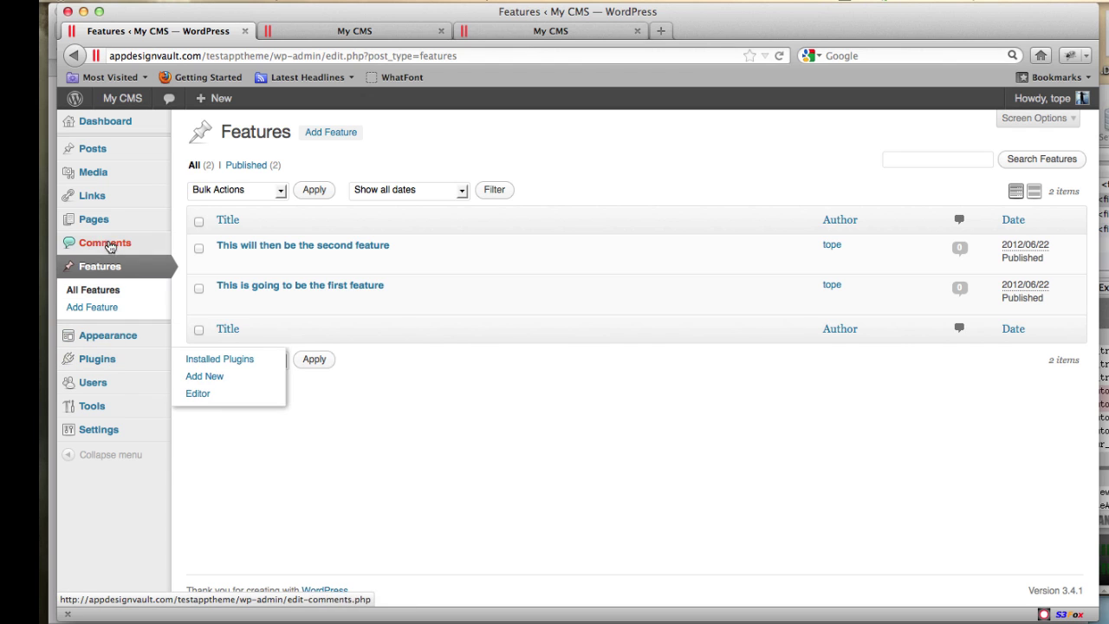
pyautogui.moveTo(99, 222)
pyautogui.click(206, 217)
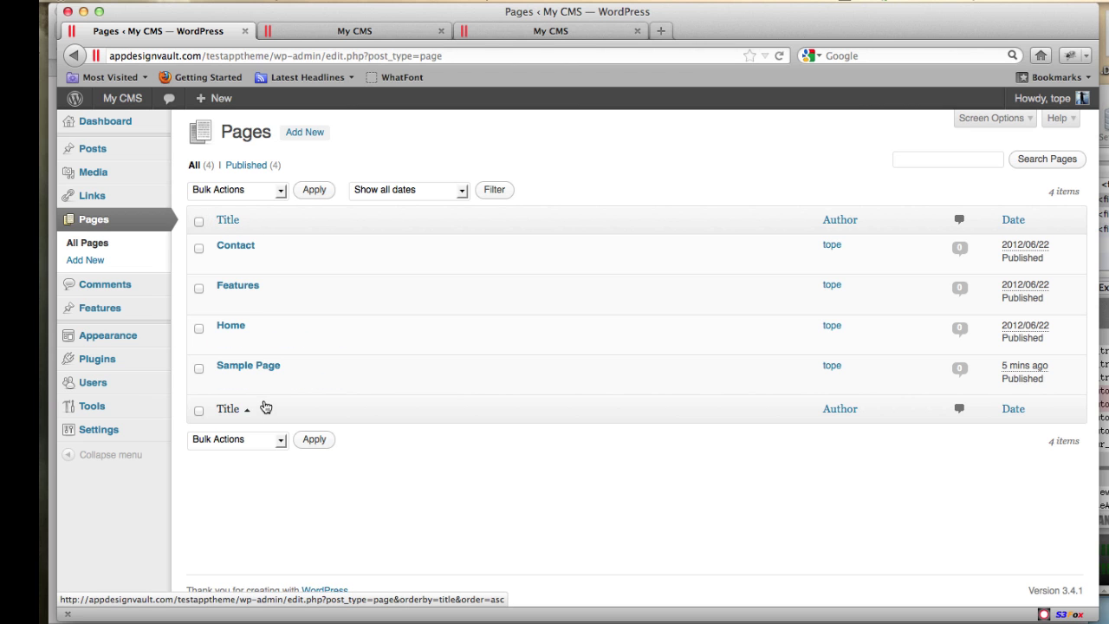
pyautogui.click(360, 31)
pyautogui.click(508, 31)
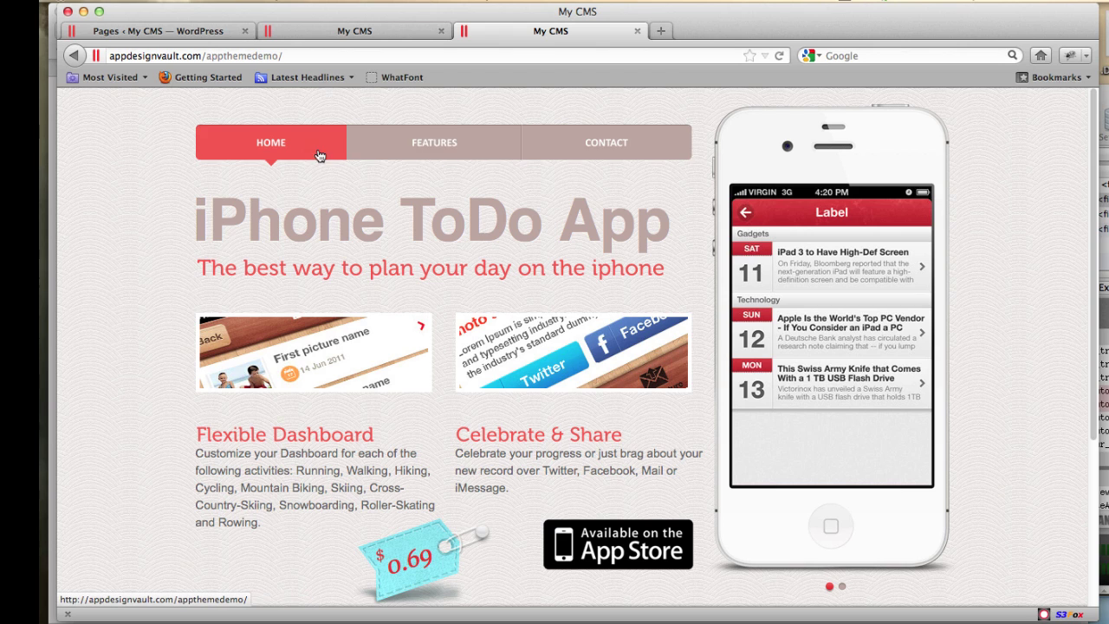
pyautogui.click(210, 32)
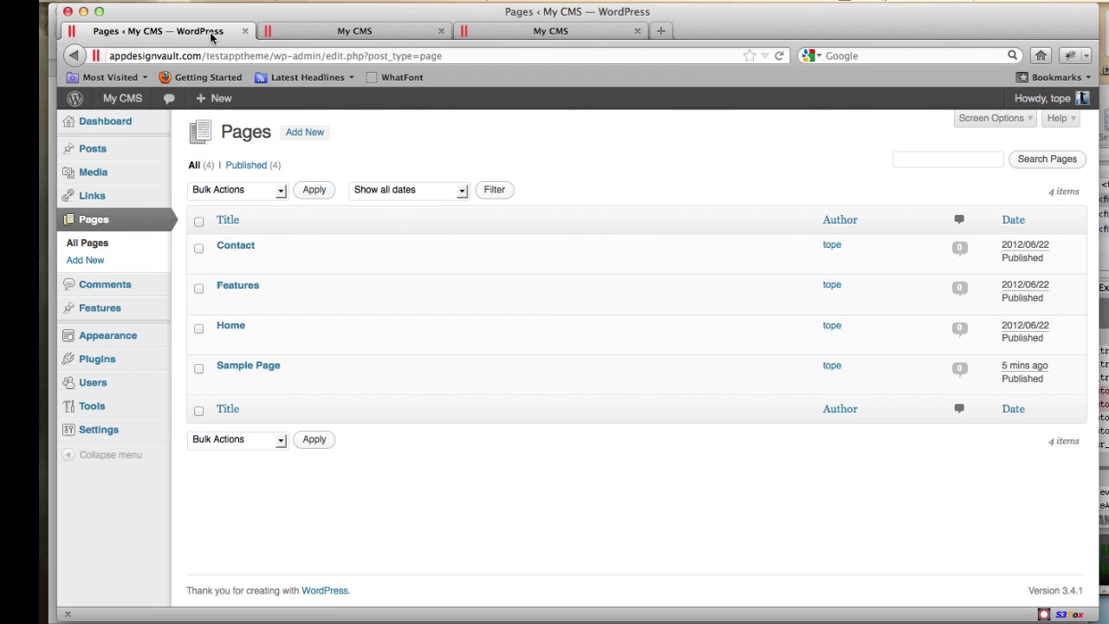
pyautogui.moveTo(92, 344)
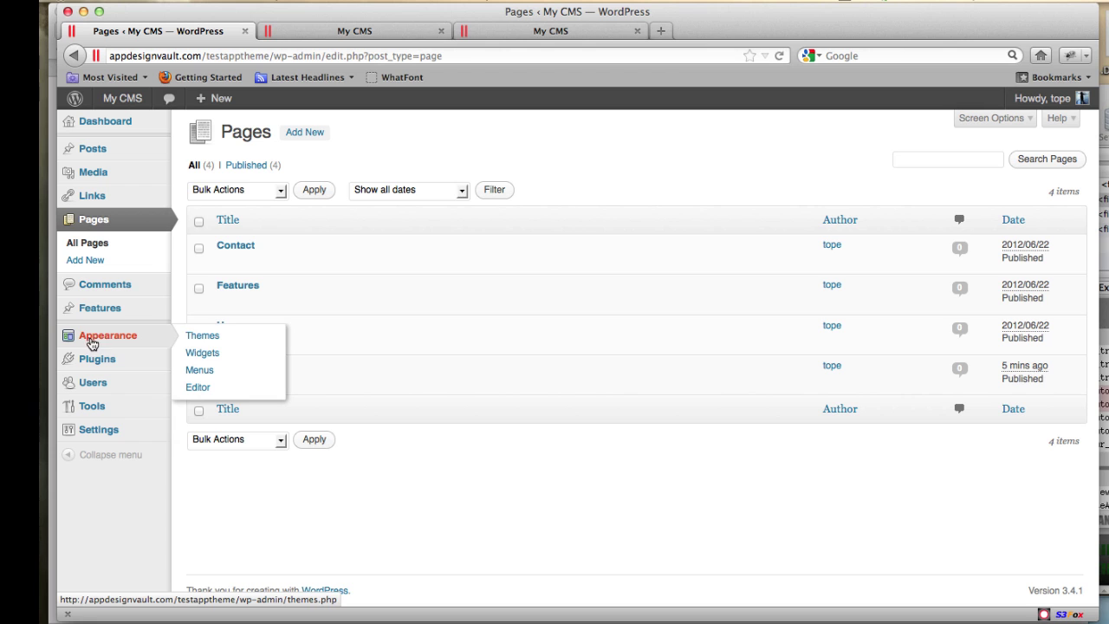
# - Set Primary Navigation to Top Menu and Footer Navigation to Footer Menu, save, and reload the site
pyautogui.click(200, 377)
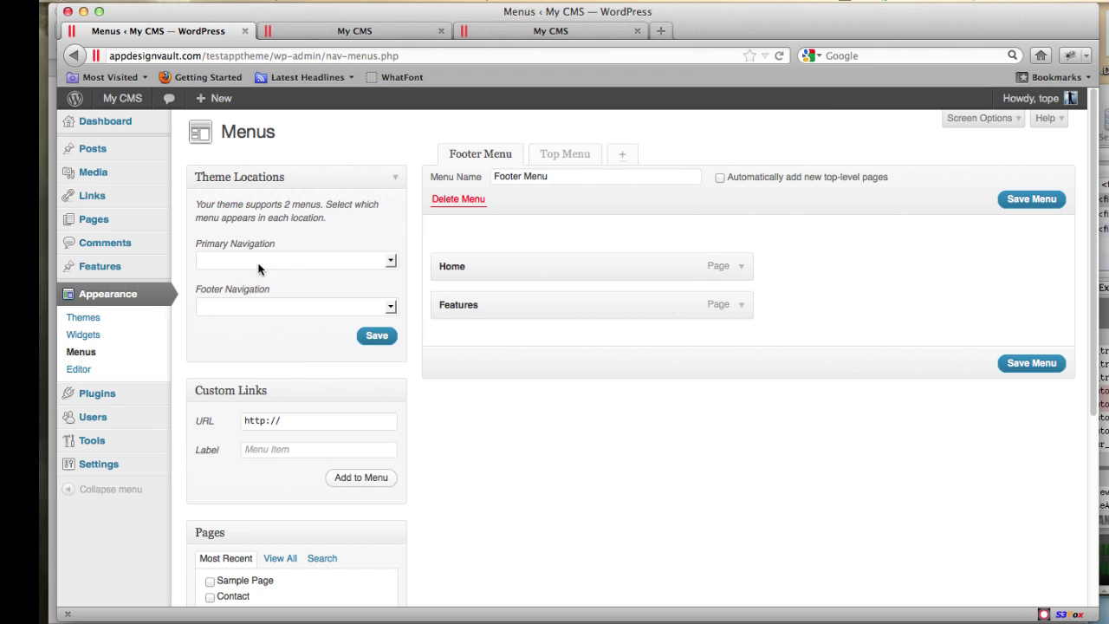
pyautogui.click(389, 262)
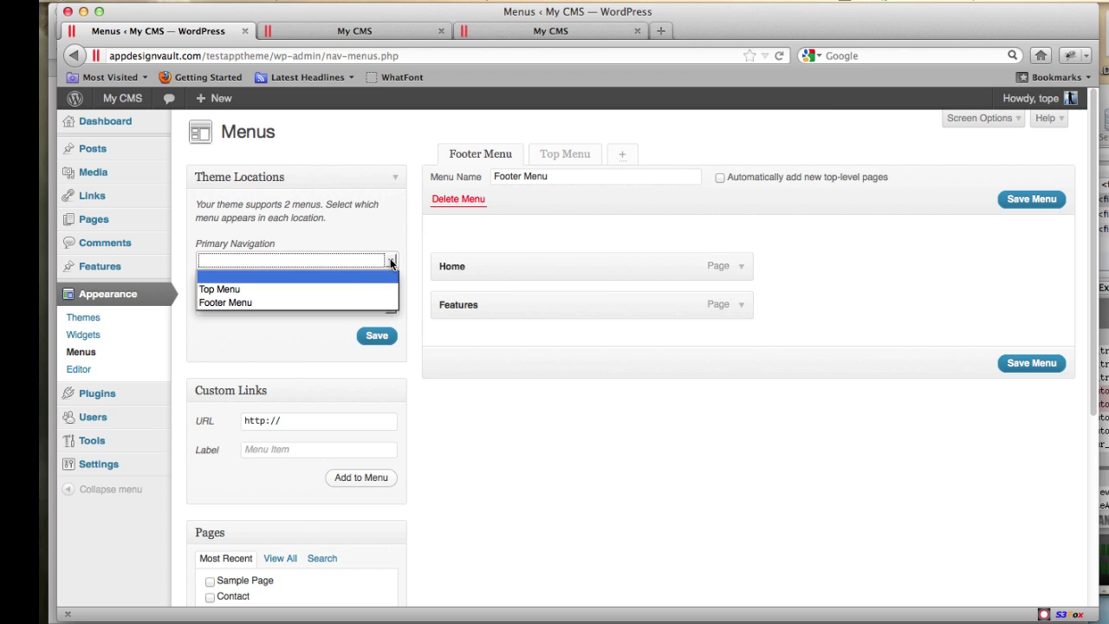
pyautogui.click(221, 290)
pyautogui.click(385, 306)
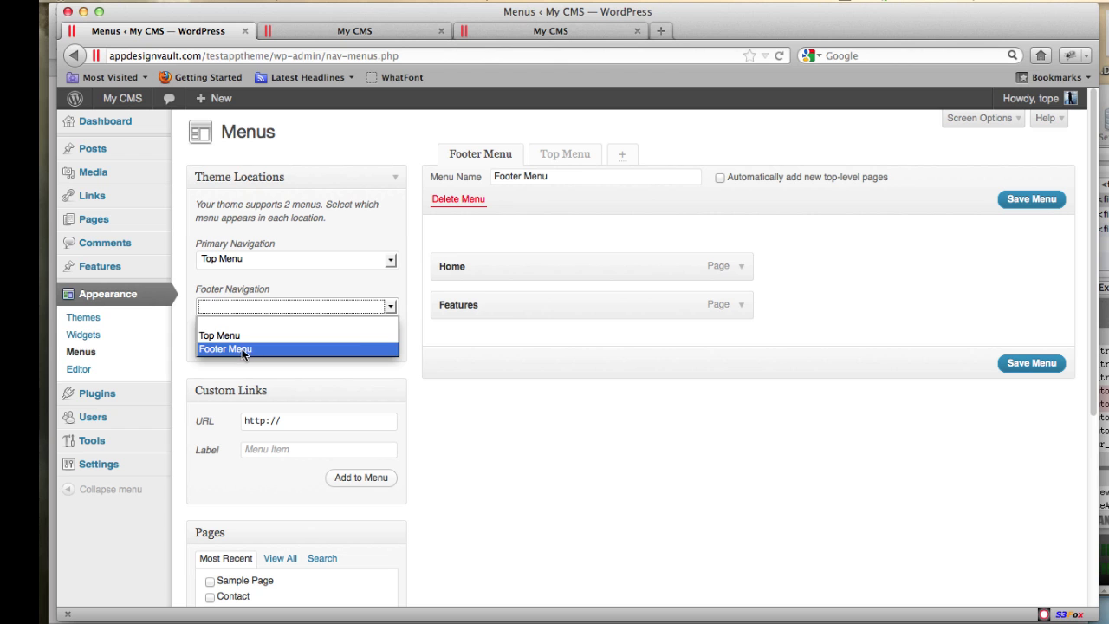
pyautogui.click(243, 348)
pyautogui.click(376, 337)
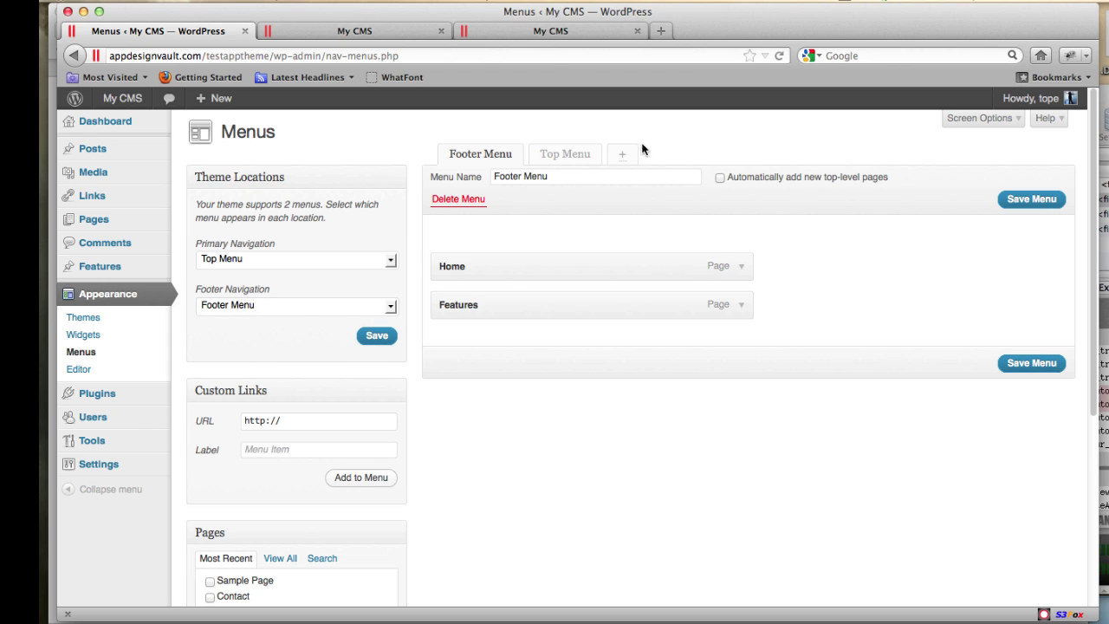
pyautogui.click(392, 33)
pyautogui.click(779, 55)
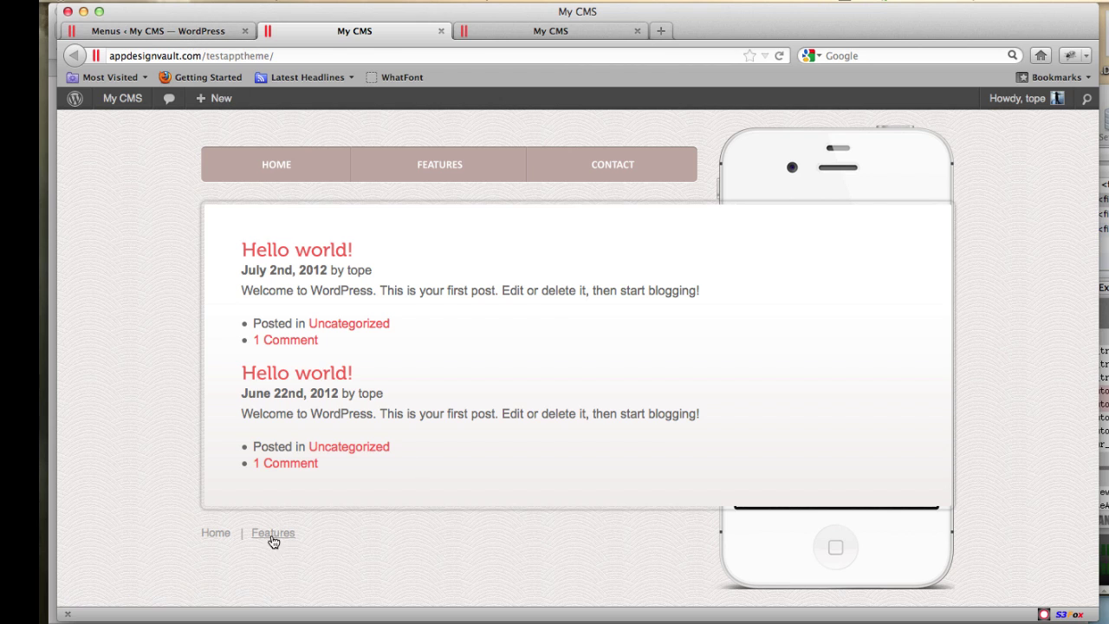
# - Add the Contact page to the Footer Menu, save, and check the site footer
pyautogui.click(181, 34)
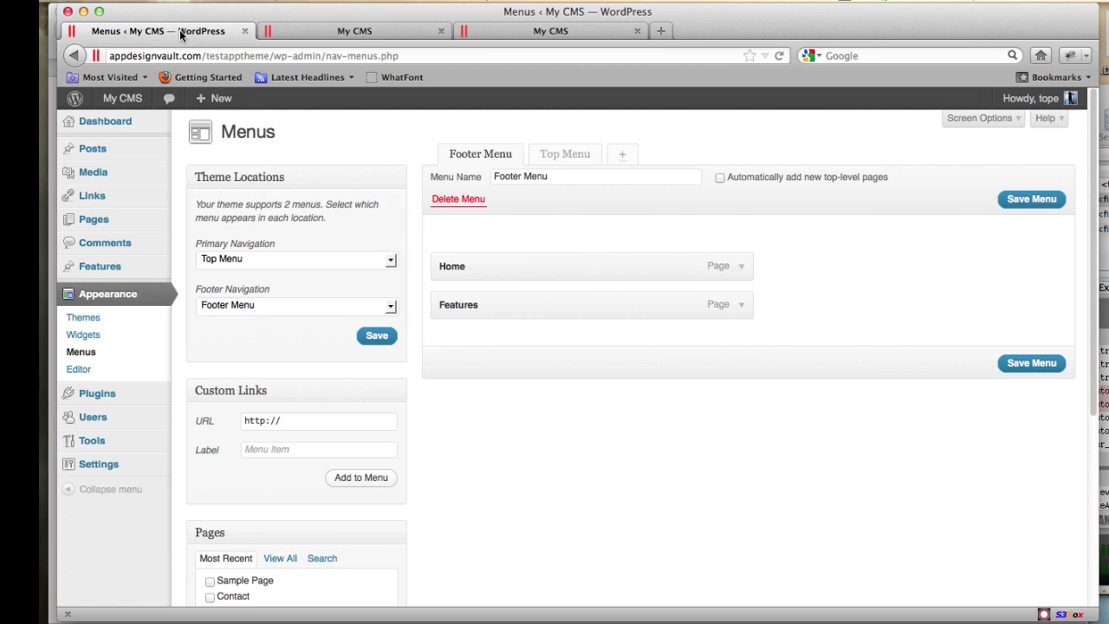
pyautogui.scroll(-5, 601, 430)
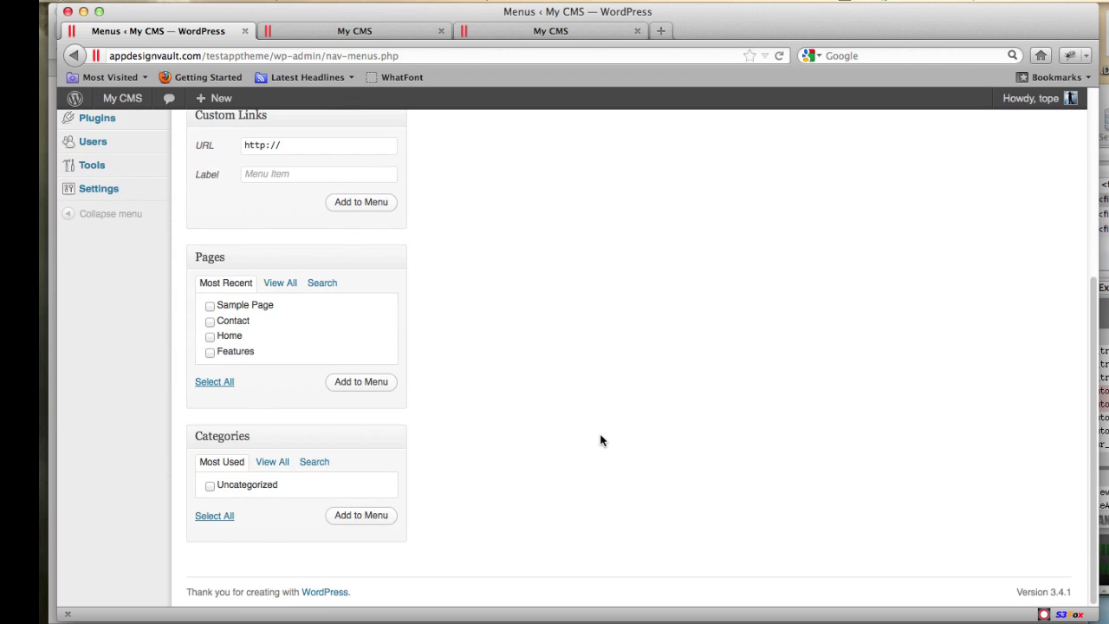
pyautogui.scroll(1, 601, 430)
pyautogui.scroll(4, 268, 414)
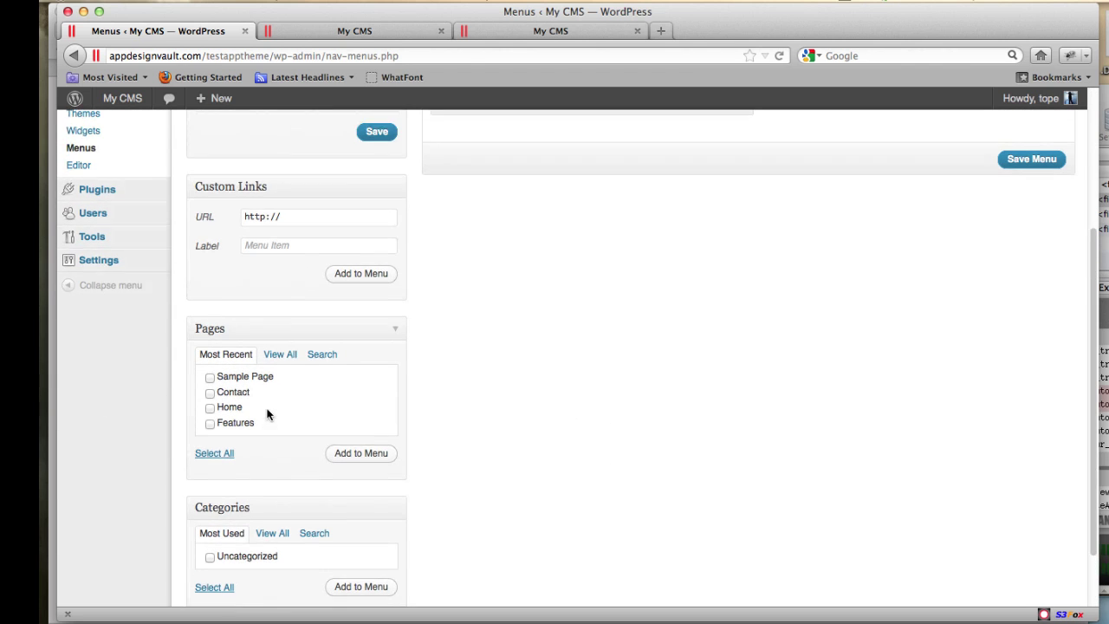
pyautogui.scroll(-5, 345, 426)
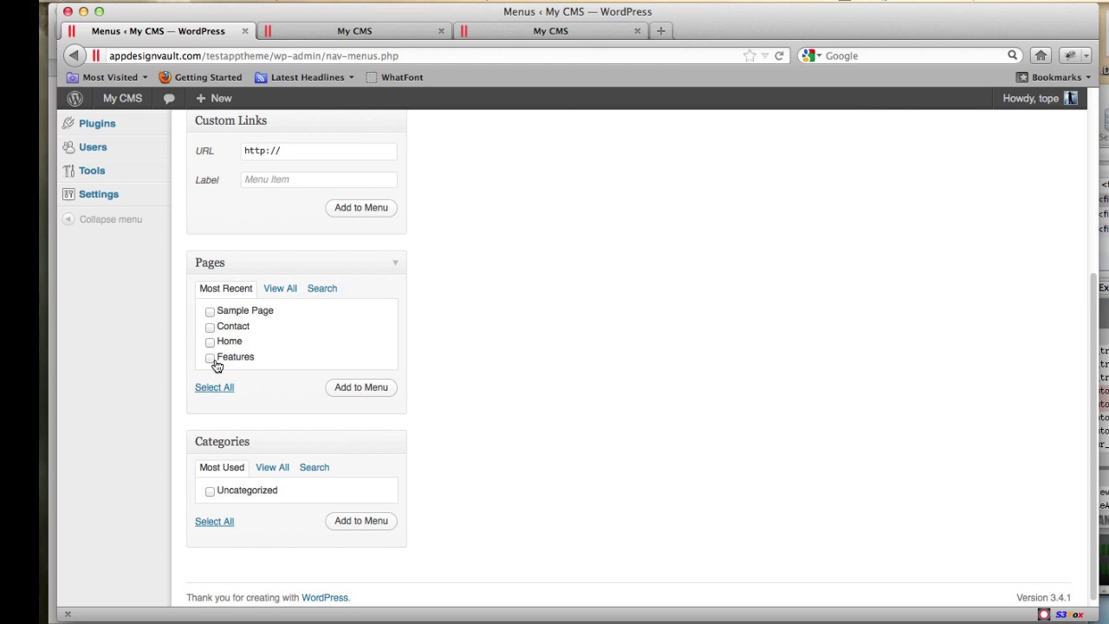
pyautogui.click(210, 327)
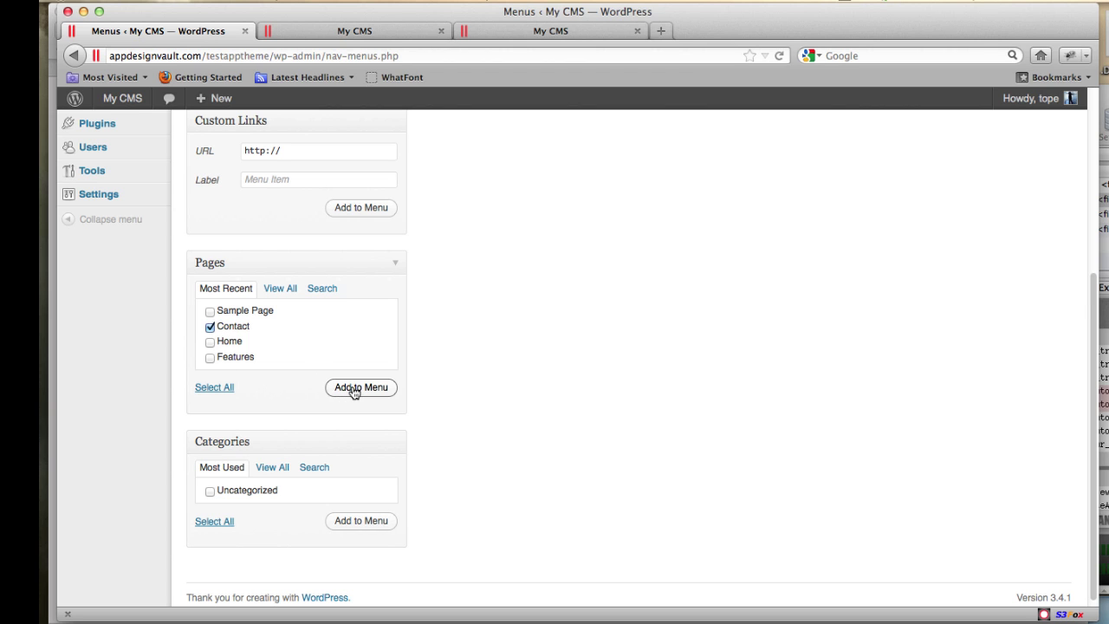
pyautogui.click(354, 392)
pyautogui.scroll(4, 612, 431)
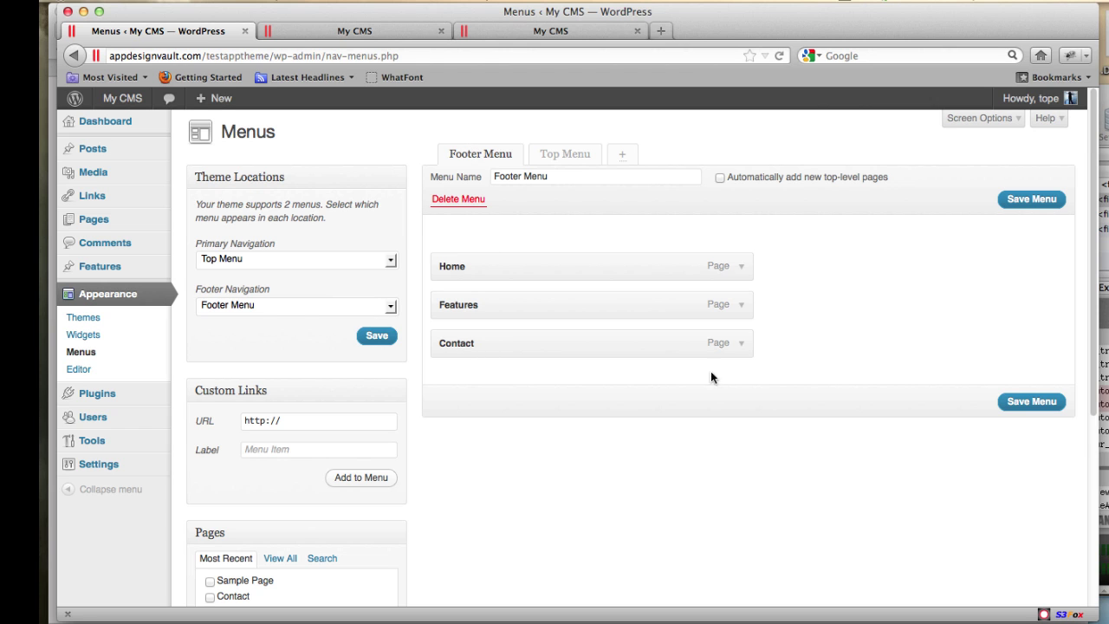
pyautogui.click(1040, 406)
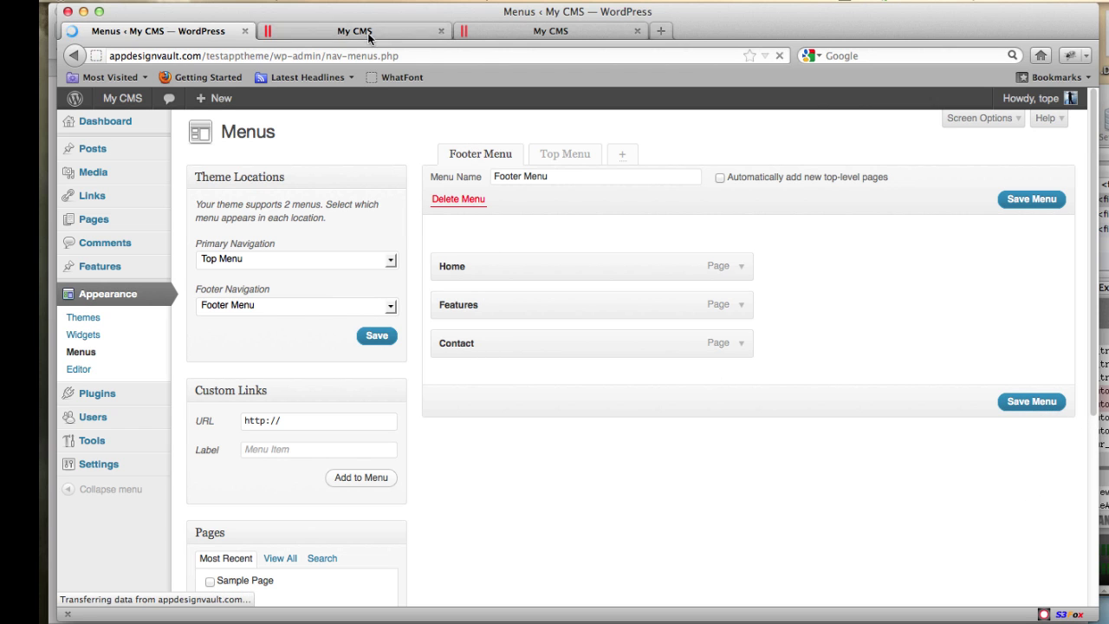
pyautogui.click(344, 35)
pyautogui.click(778, 57)
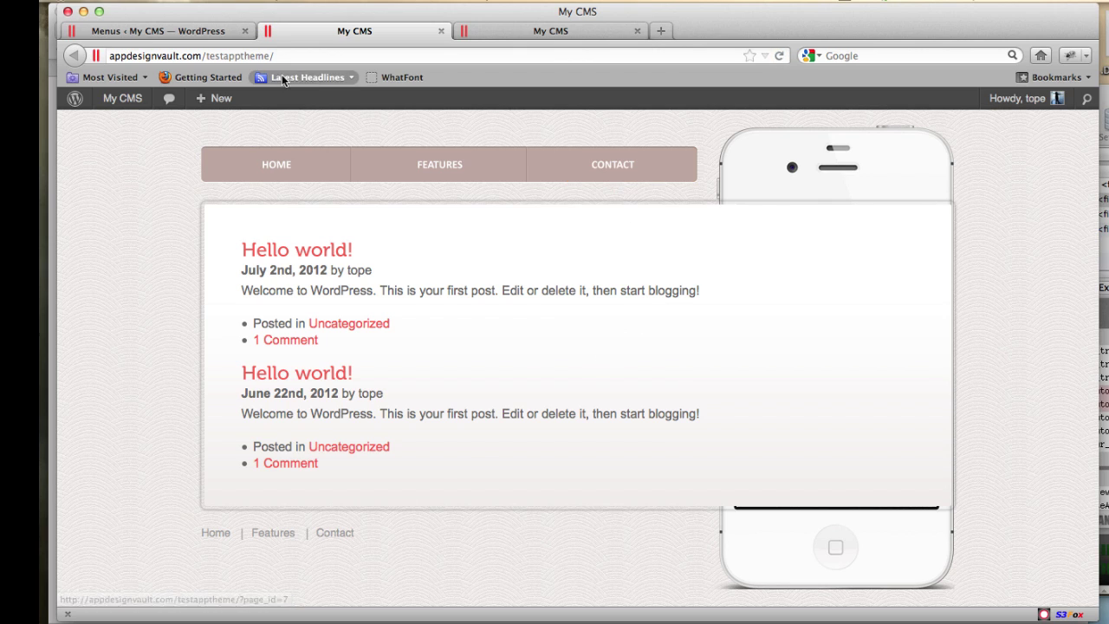
# - Add Sample Page to the Top Menu, save, and check it on the live site
pyautogui.hotkey('ctrl', 'shift', 'Tab')
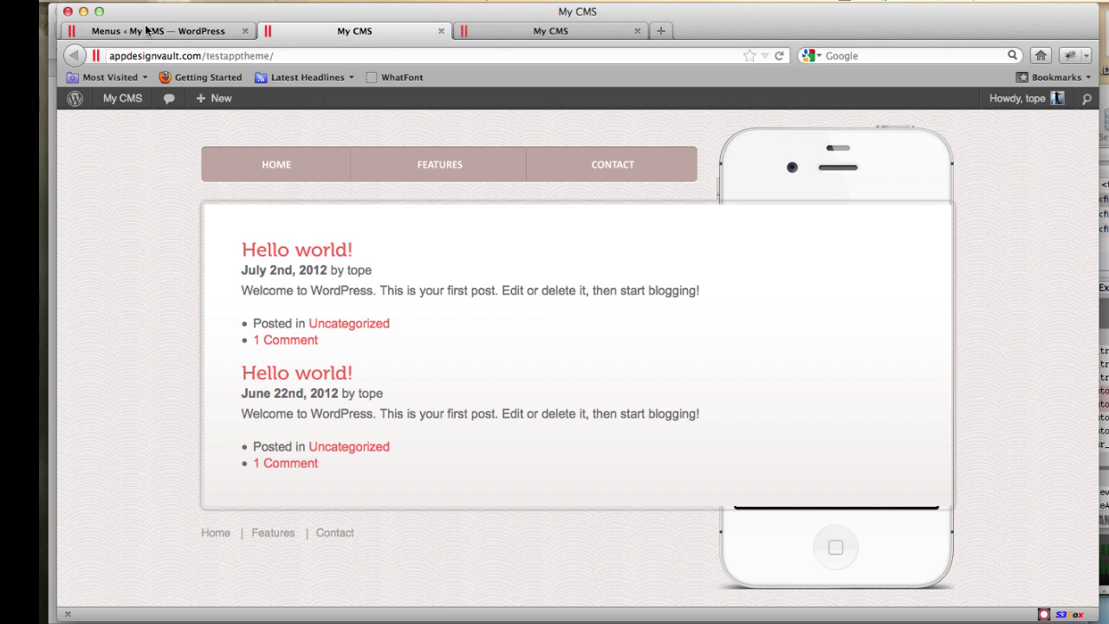
pyautogui.click(554, 199)
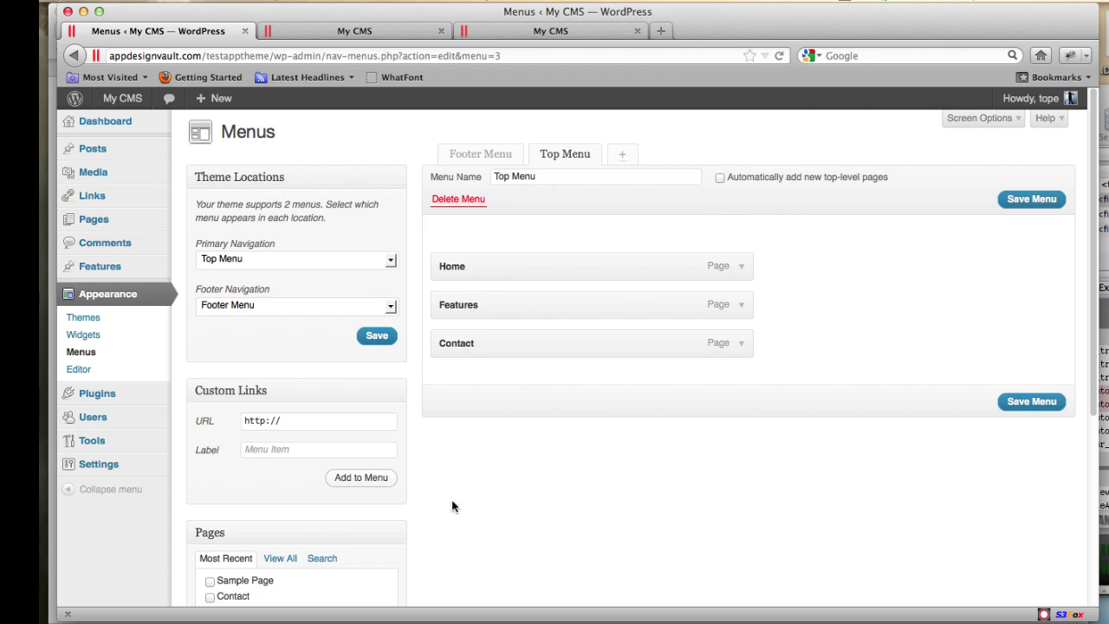
pyautogui.scroll(-5, 451, 506)
pyautogui.click(216, 347)
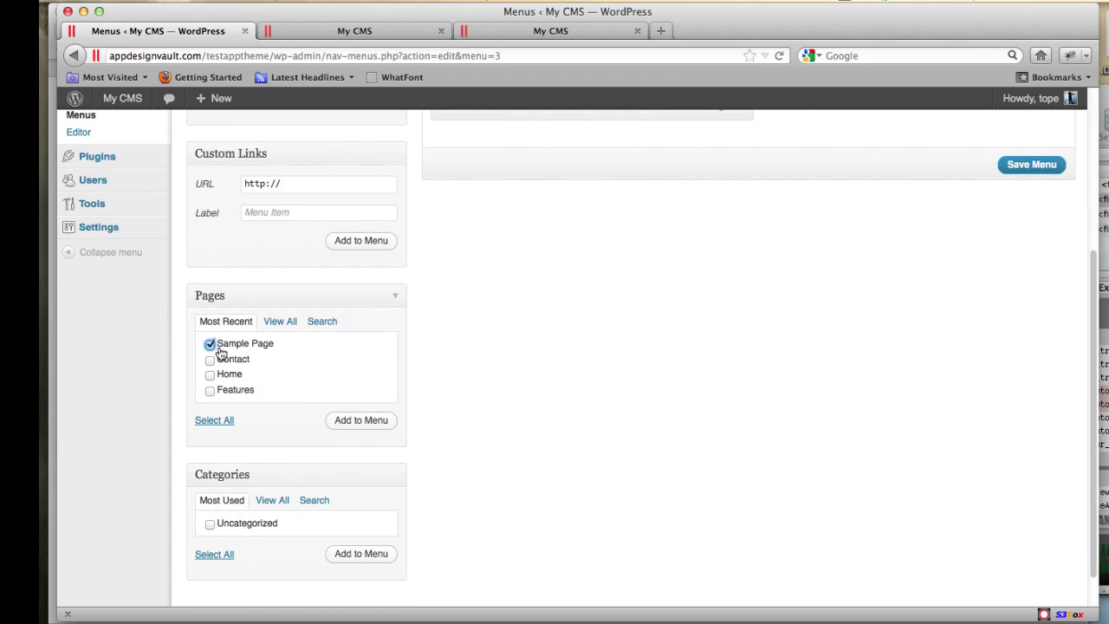
pyautogui.click(370, 423)
pyautogui.scroll(5, 677, 308)
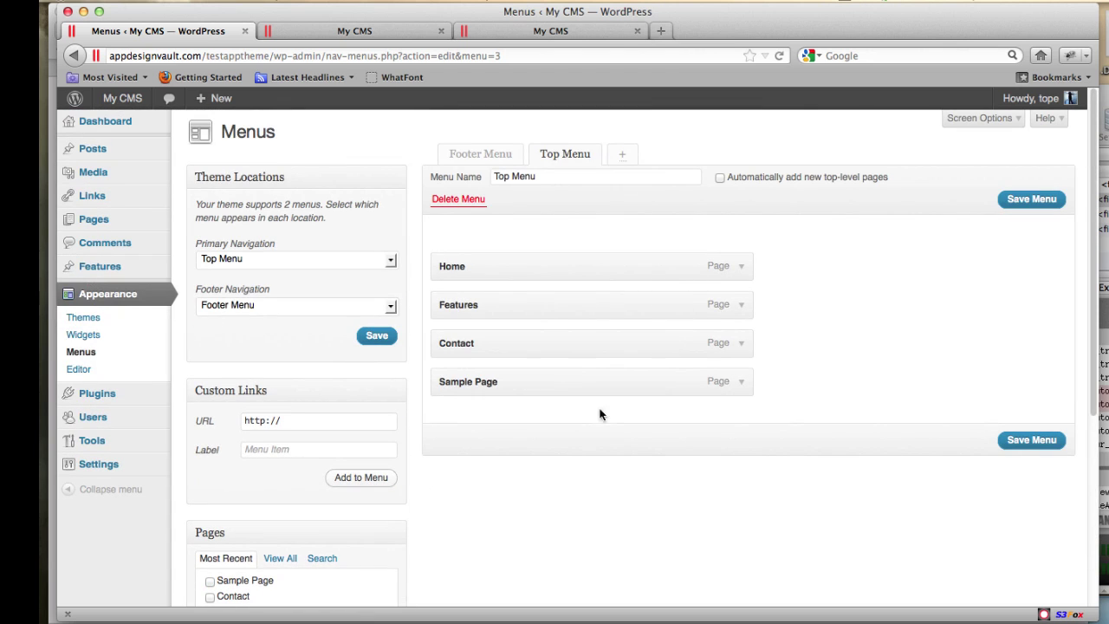
pyautogui.click(1034, 444)
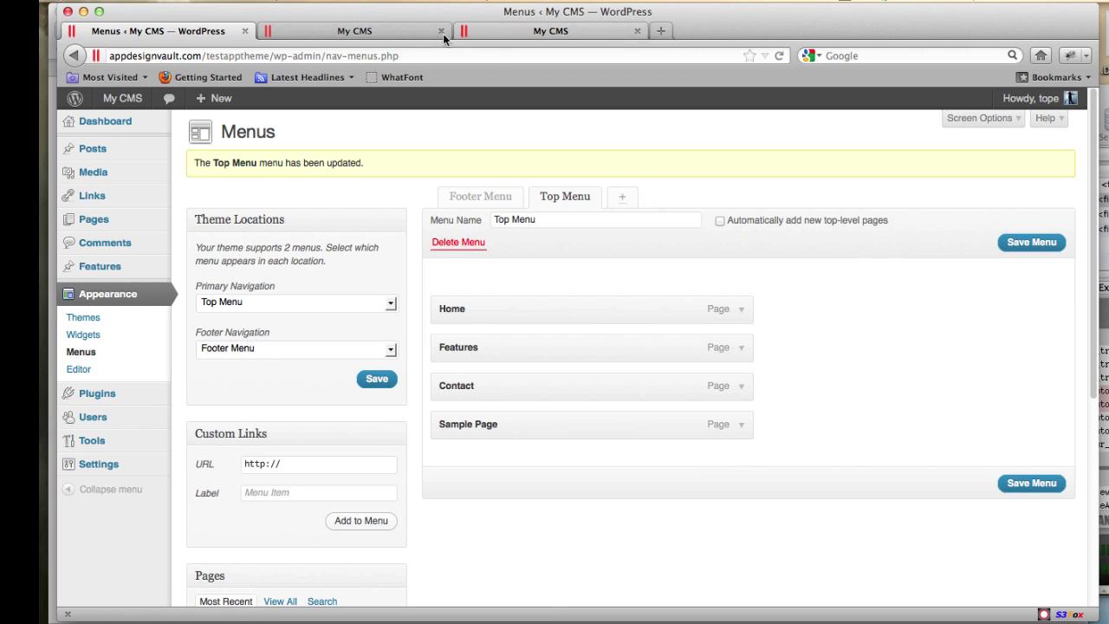
pyautogui.click(364, 31)
pyautogui.click(776, 56)
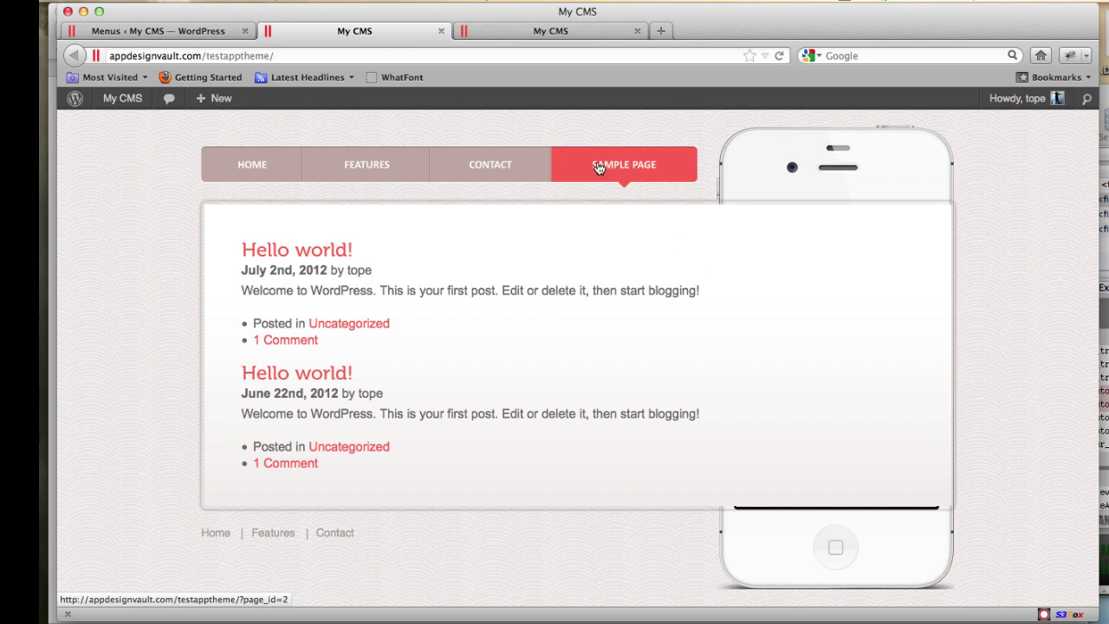
# - Remove Sample Page from the Top Menu, save, and recheck the live site
pyautogui.click(205, 32)
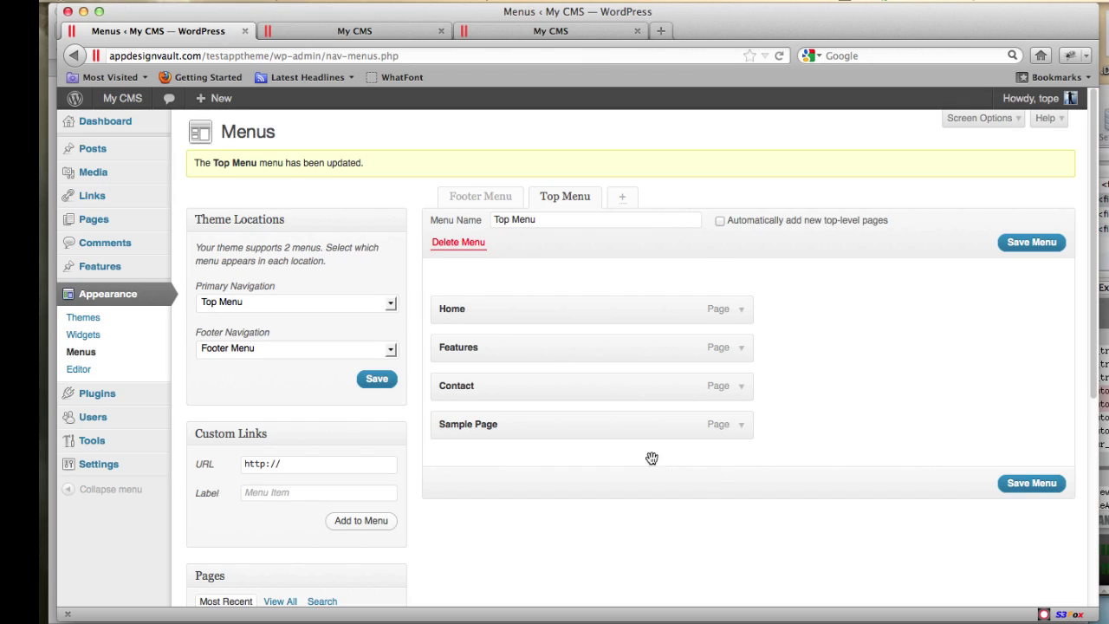
pyautogui.click(741, 425)
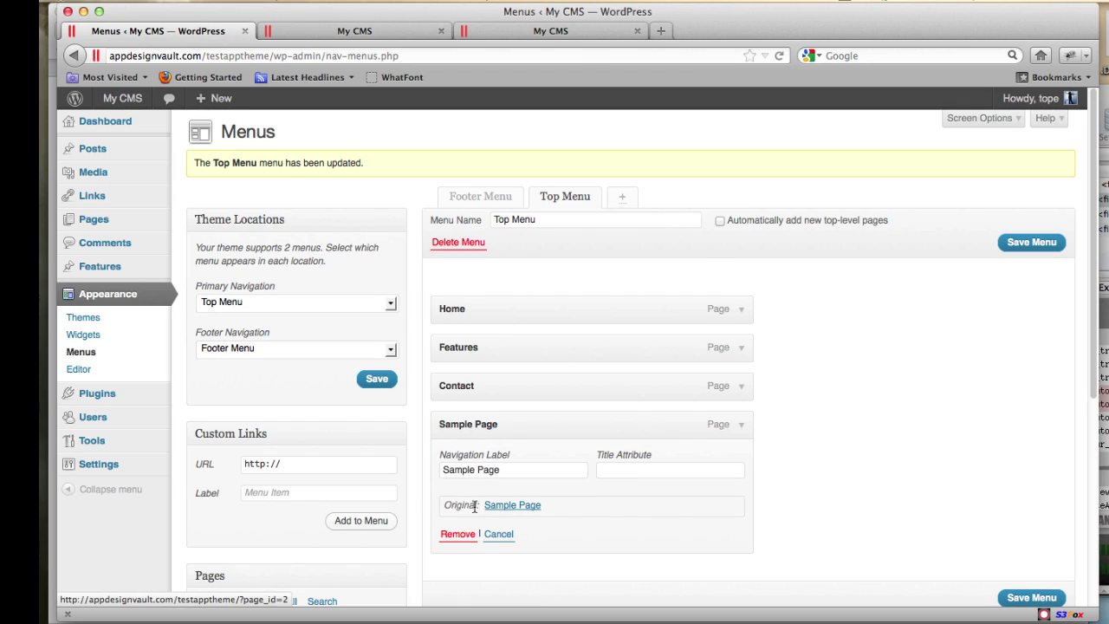
pyautogui.click(459, 535)
pyautogui.click(1049, 243)
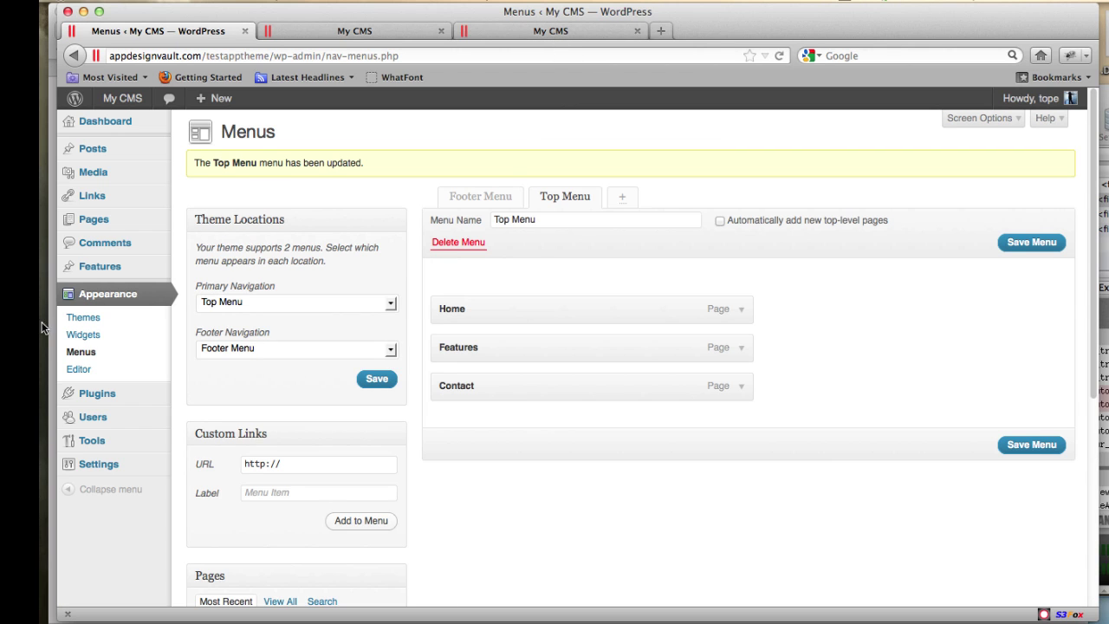
pyautogui.click(327, 33)
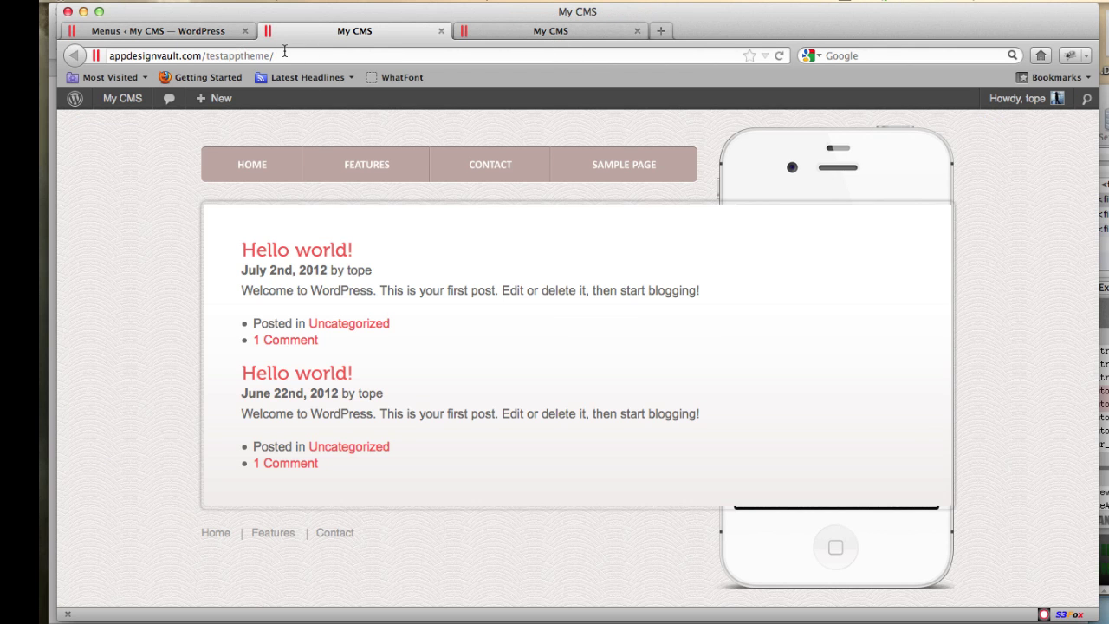
pyautogui.click(156, 31)
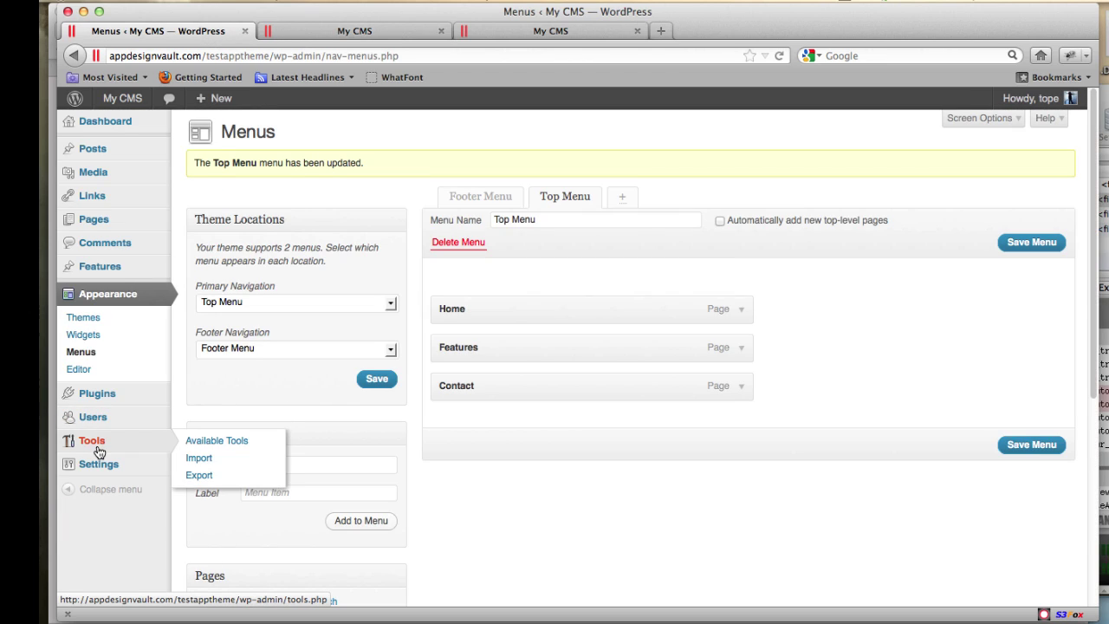
# - In Reading settings, set the front page to the static Home page and save
pyautogui.moveTo(101, 427)
pyautogui.moveTo(69, 465)
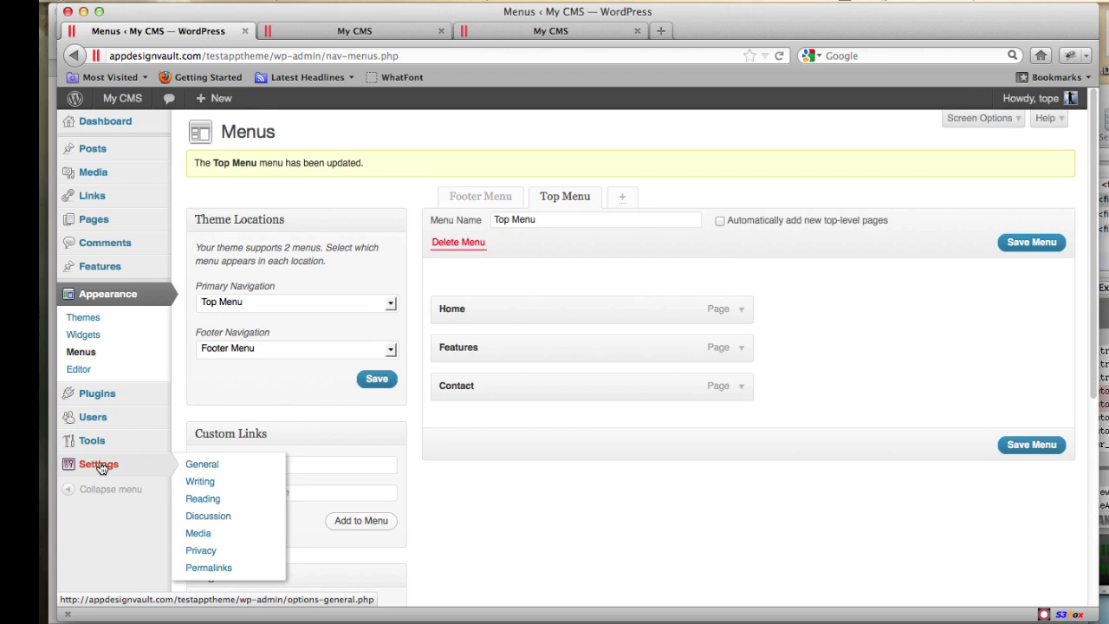
pyautogui.click(200, 502)
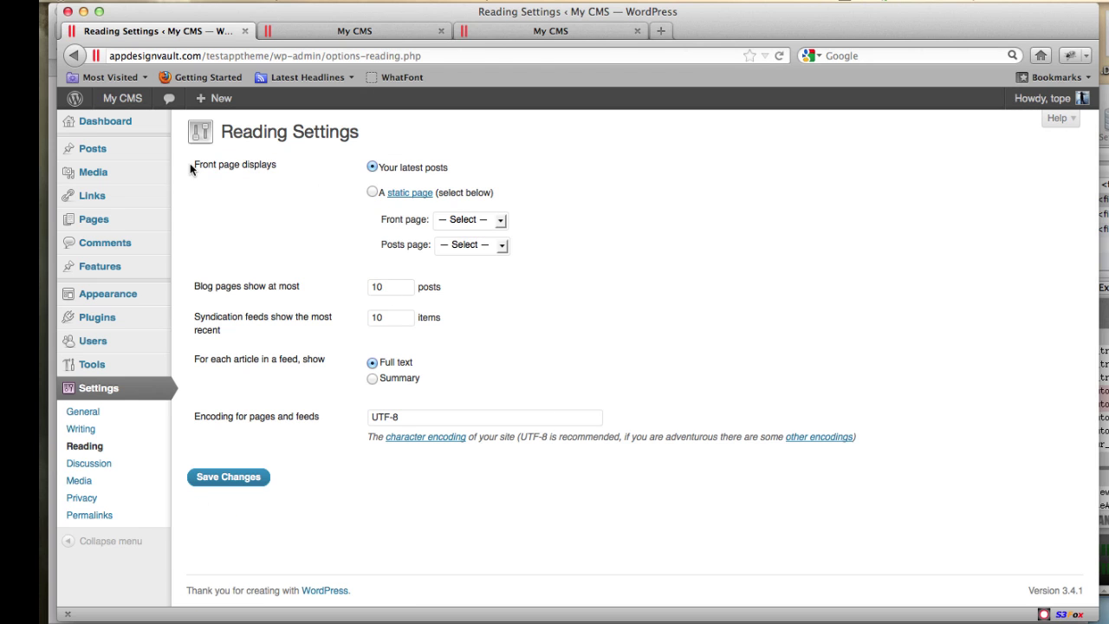
pyautogui.moveTo(191, 163); pyautogui.dragTo(274, 164)
pyautogui.click(395, 35)
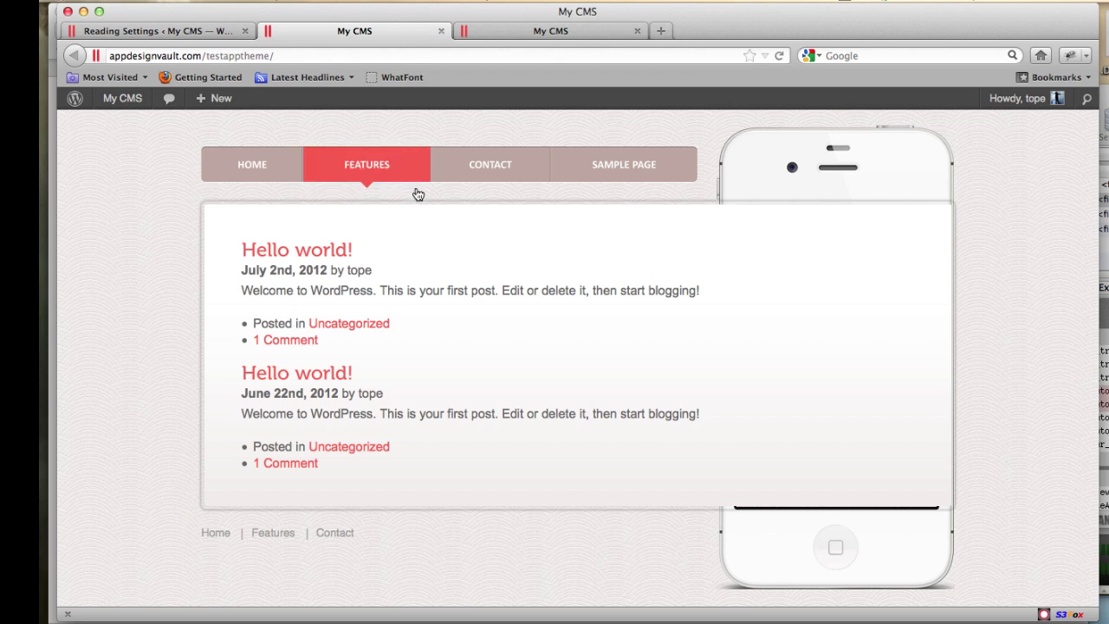
pyautogui.click(192, 35)
pyautogui.click(372, 193)
pyautogui.click(463, 221)
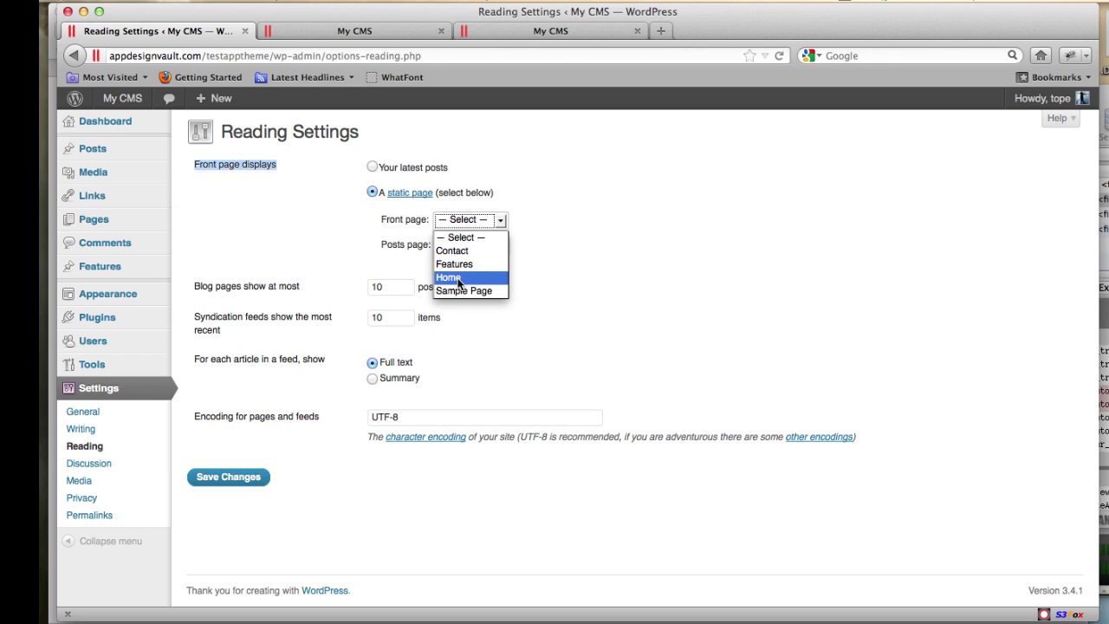
pyautogui.click(451, 277)
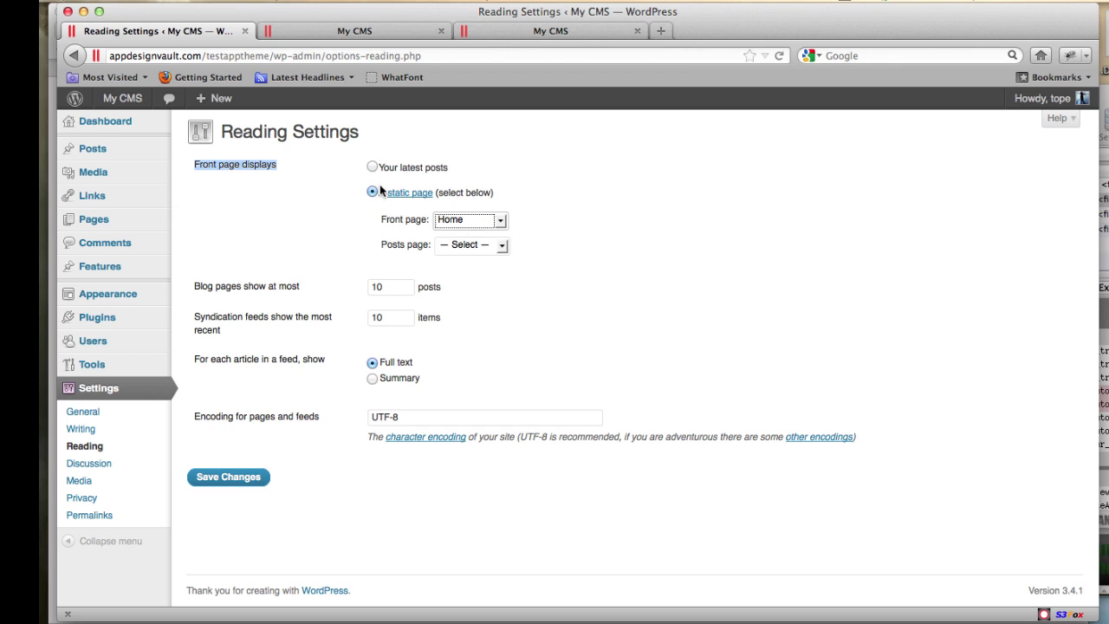
pyautogui.click(210, 479)
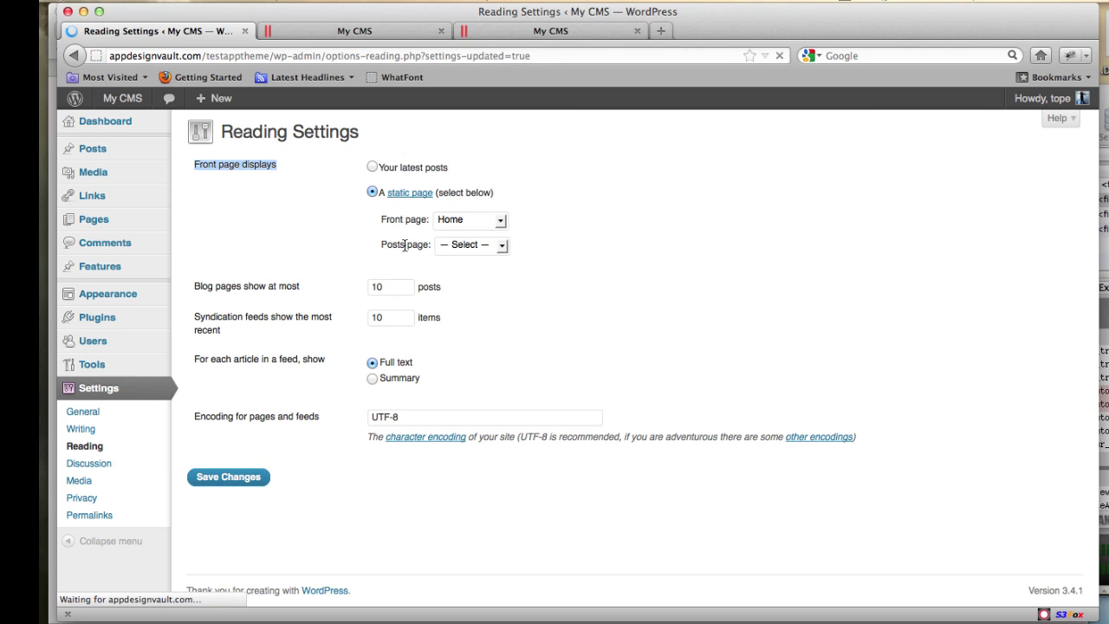
# - Reload the live site to confirm the iPhone ToDo App landing, then return to the admin Pages list
pyautogui.hotkey('ctrl', 'Tab')
pyautogui.click(780, 55)
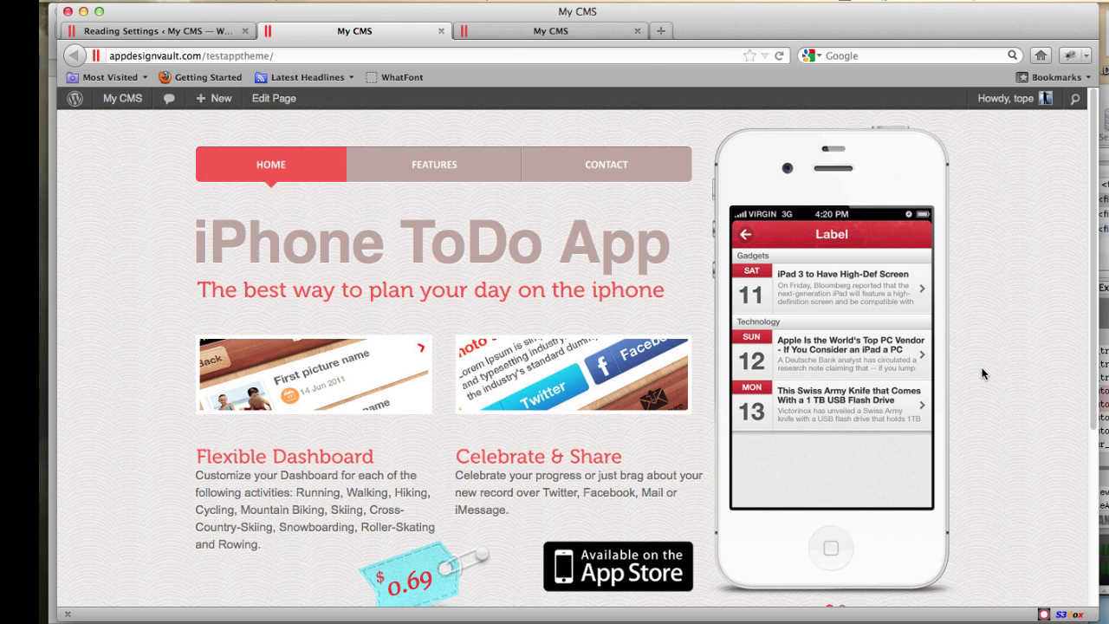
pyautogui.scroll(-5, 986, 407)
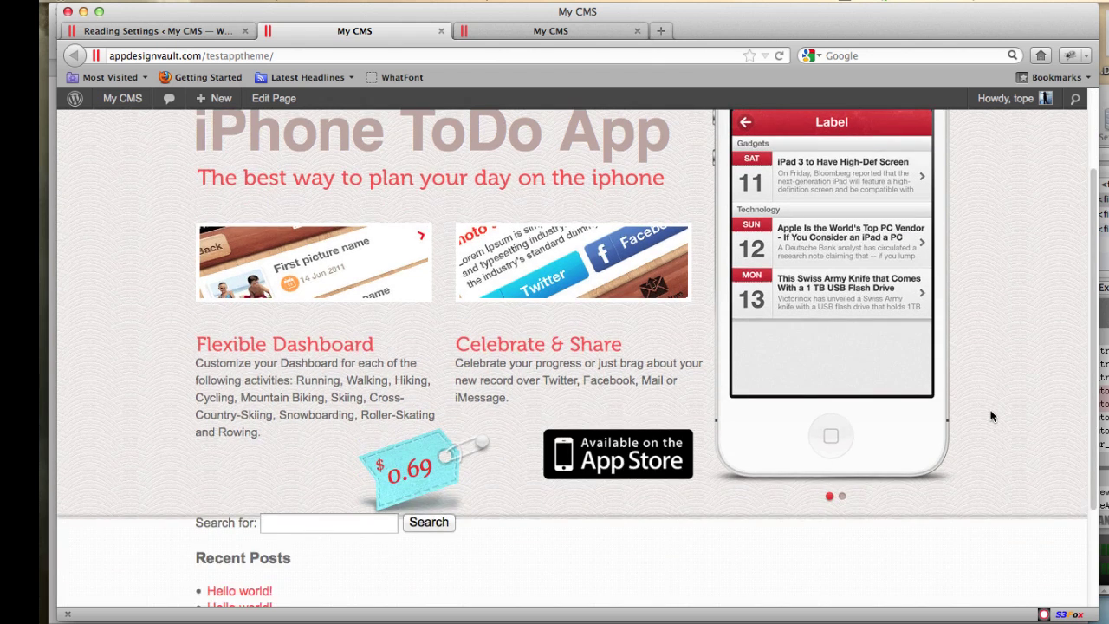
pyautogui.scroll(5, 993, 409)
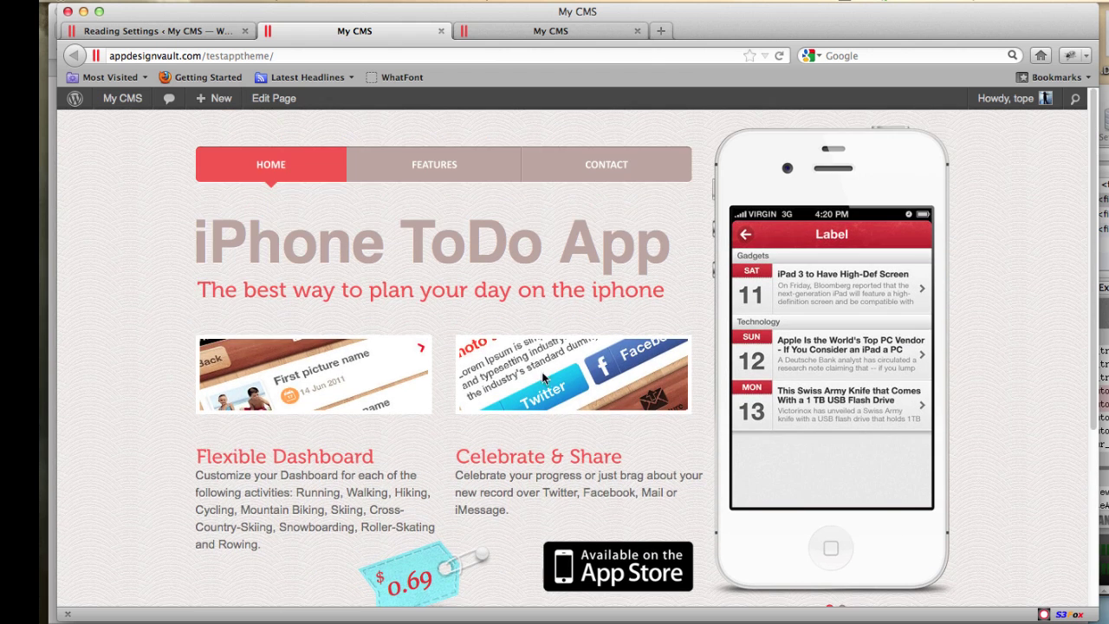
pyautogui.click(156, 30)
pyautogui.click(97, 222)
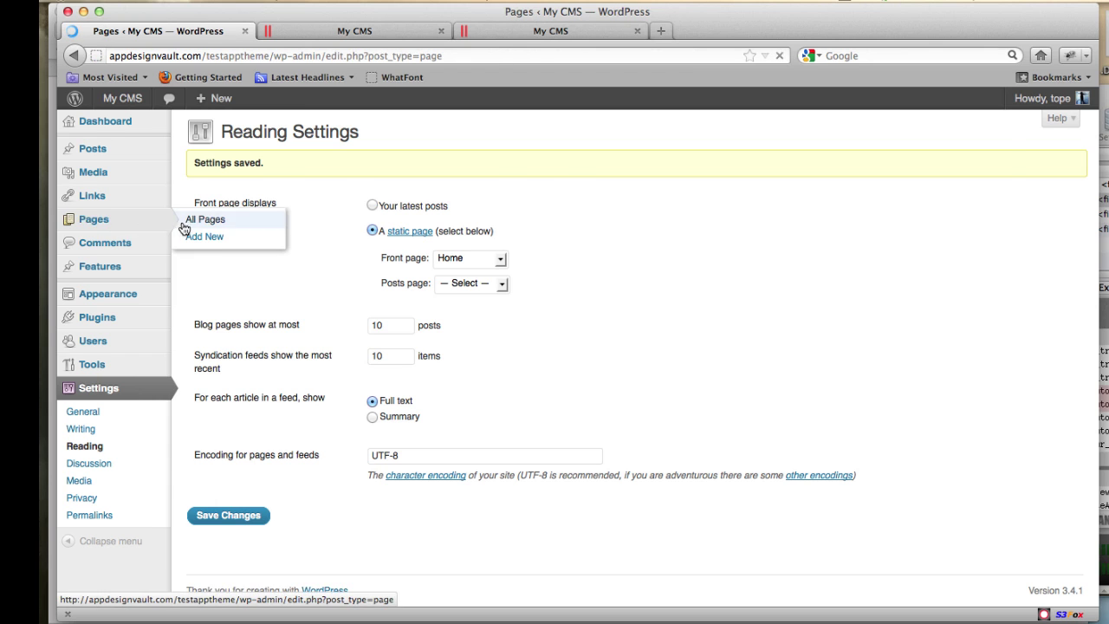
# - Replace 'ToDo' with 'Contacts' in the Home page's HTML headline and update the page
pyautogui.click(231, 327)
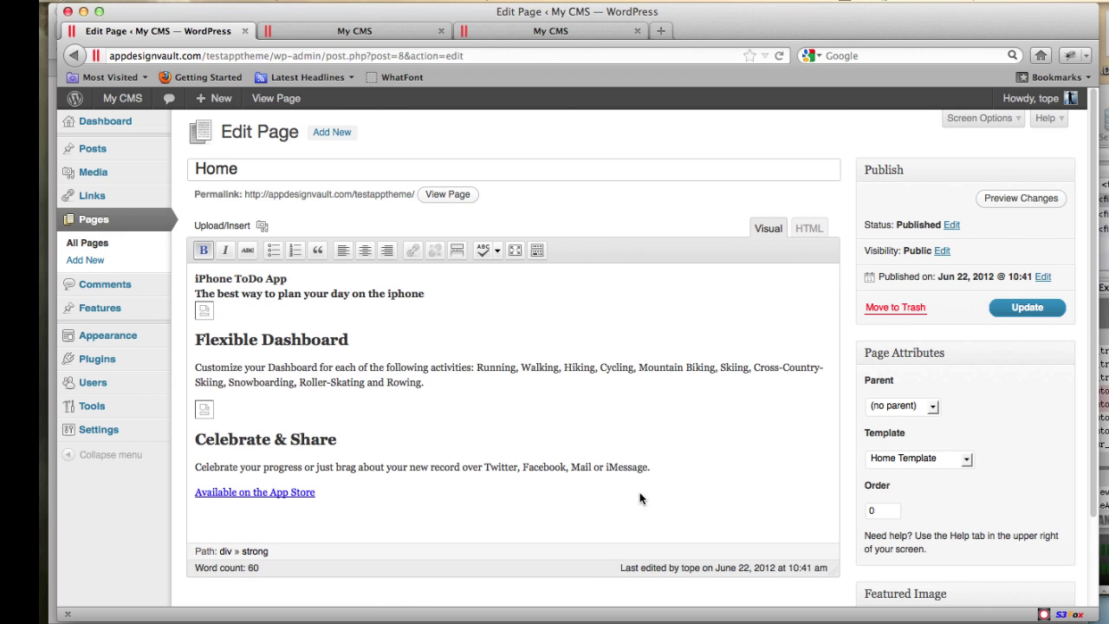
pyautogui.click(807, 234)
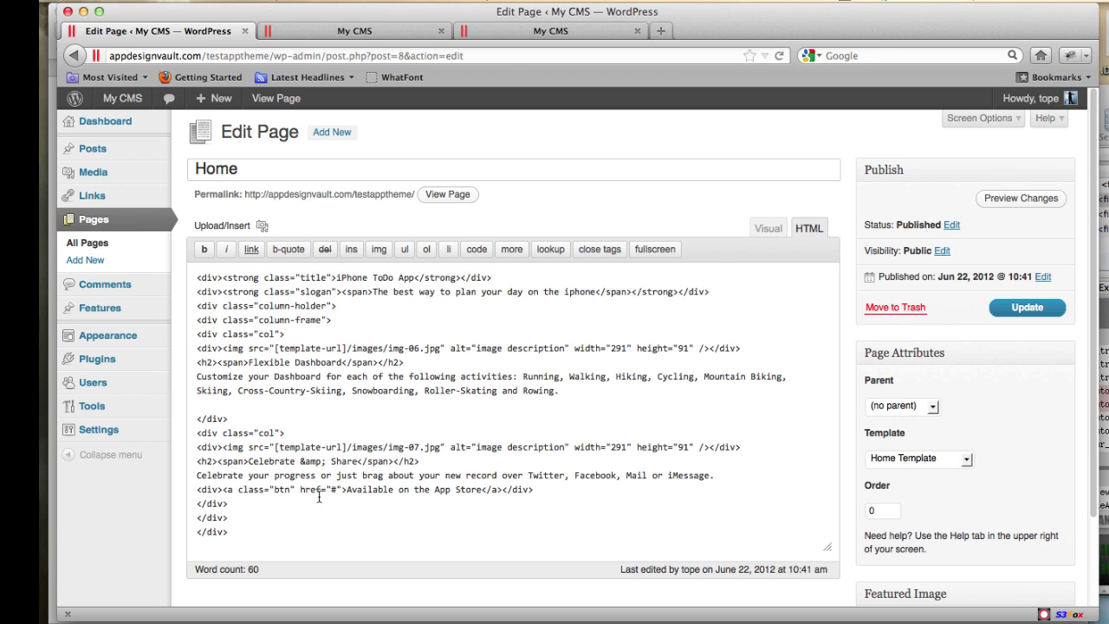
pyautogui.moveTo(199, 278); pyautogui.dragTo(272, 547)
pyautogui.click(397, 30)
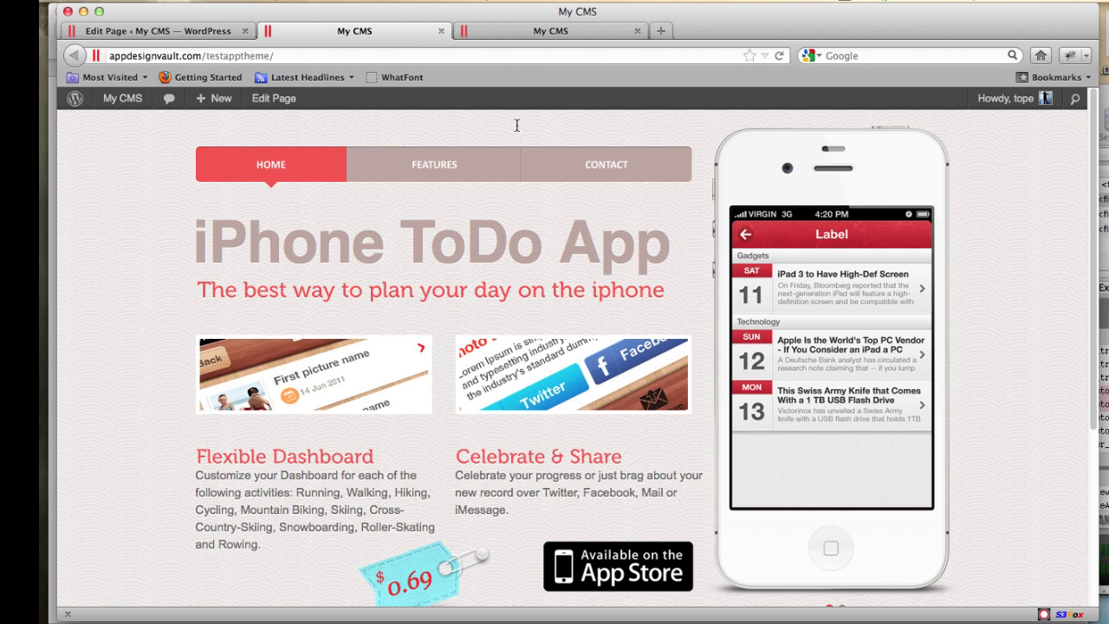
pyautogui.click(206, 33)
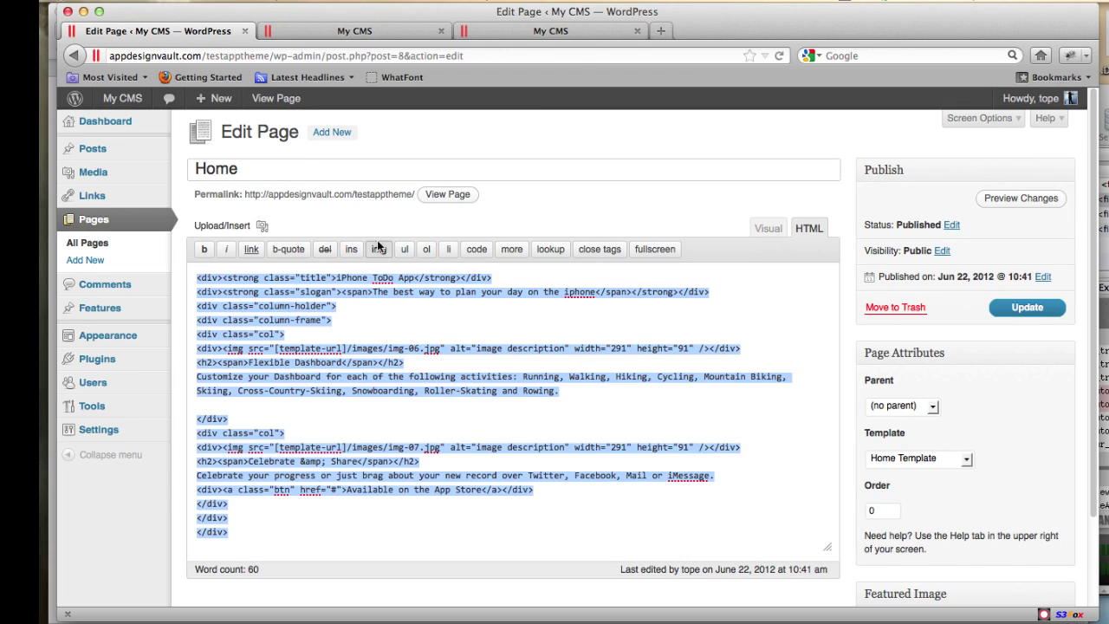
pyautogui.click(368, 278)
pyautogui.doubleClick(386, 278)
pyautogui.write('Contacts')
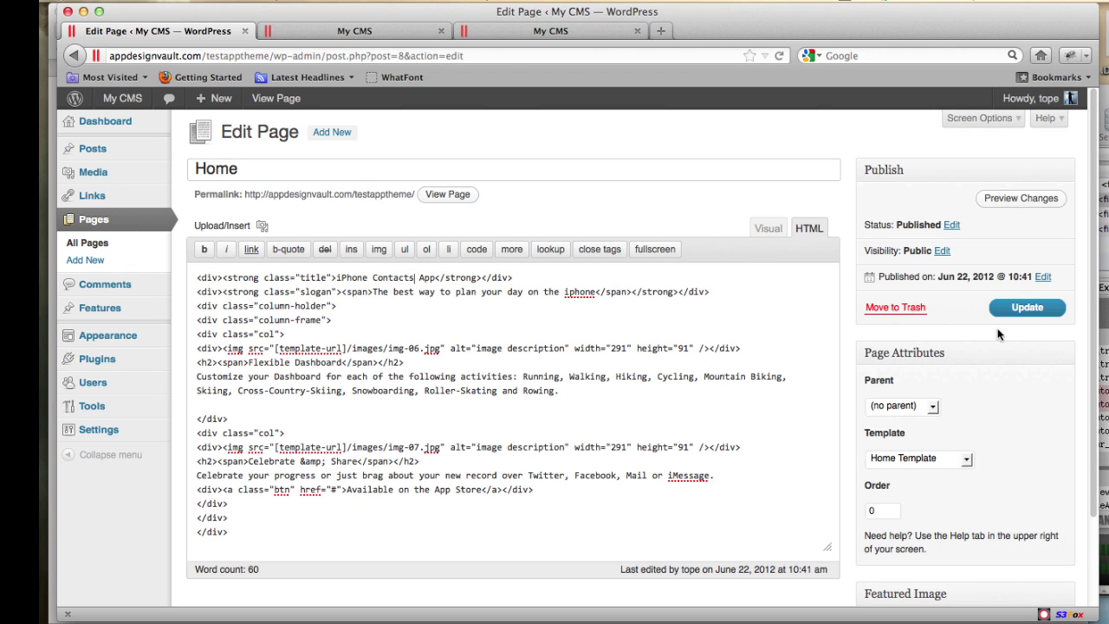
pyautogui.click(1025, 308)
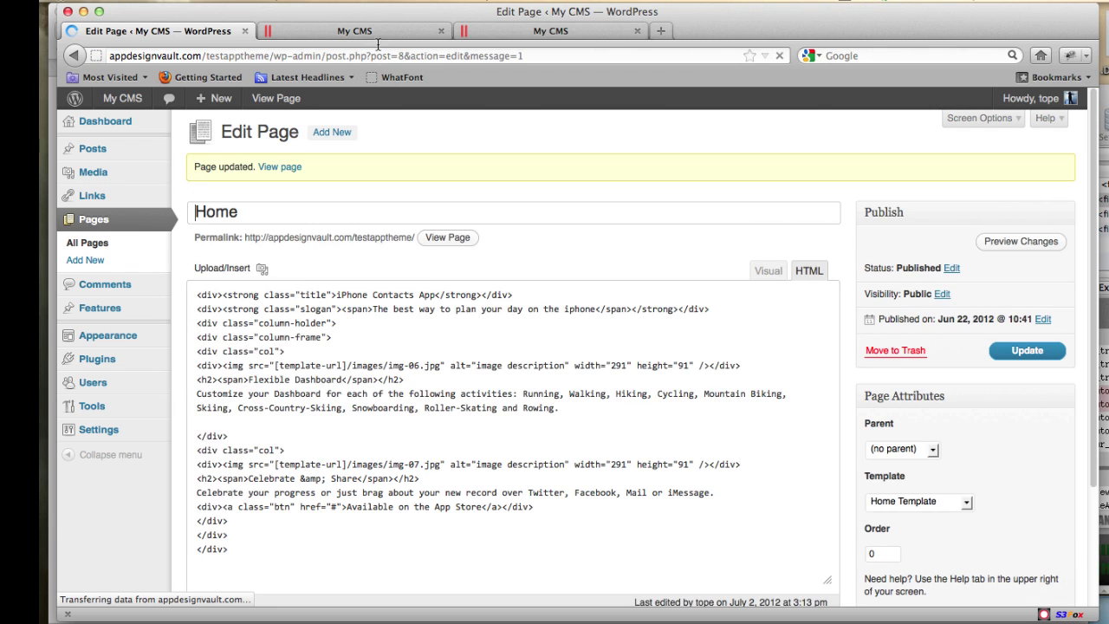
# - Reload the live site to check the new 'iPhone Contacts App' headline
pyautogui.click(378, 40)
pyautogui.click(779, 56)
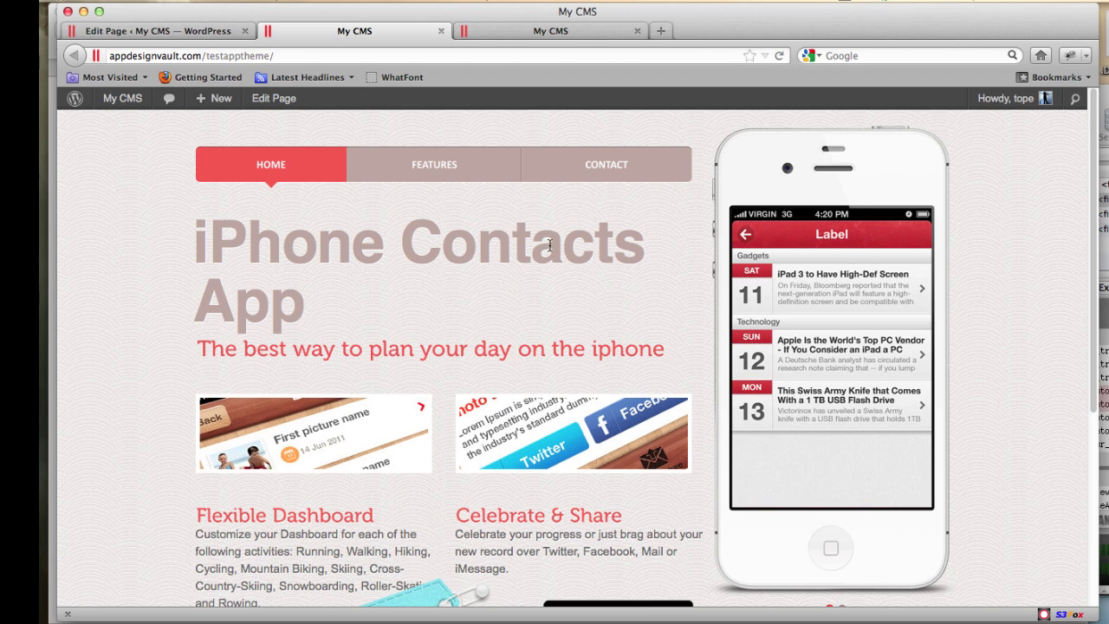
pyautogui.click(170, 31)
pyautogui.moveTo(239, 574); pyautogui.dragTo(161, 312)
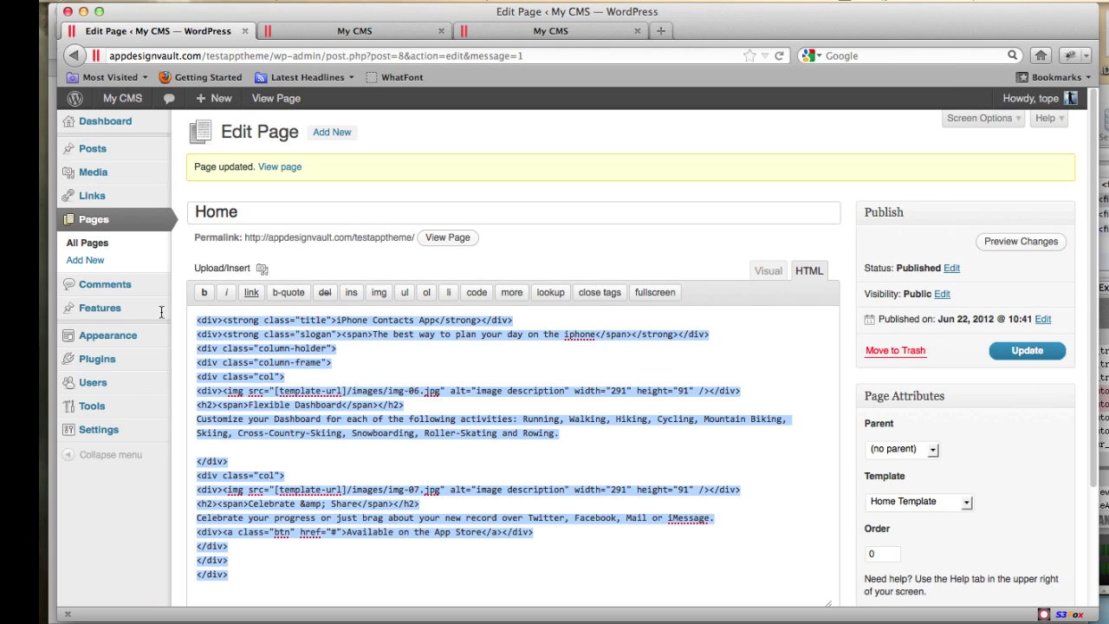
pyautogui.scroll(-3, 886, 496)
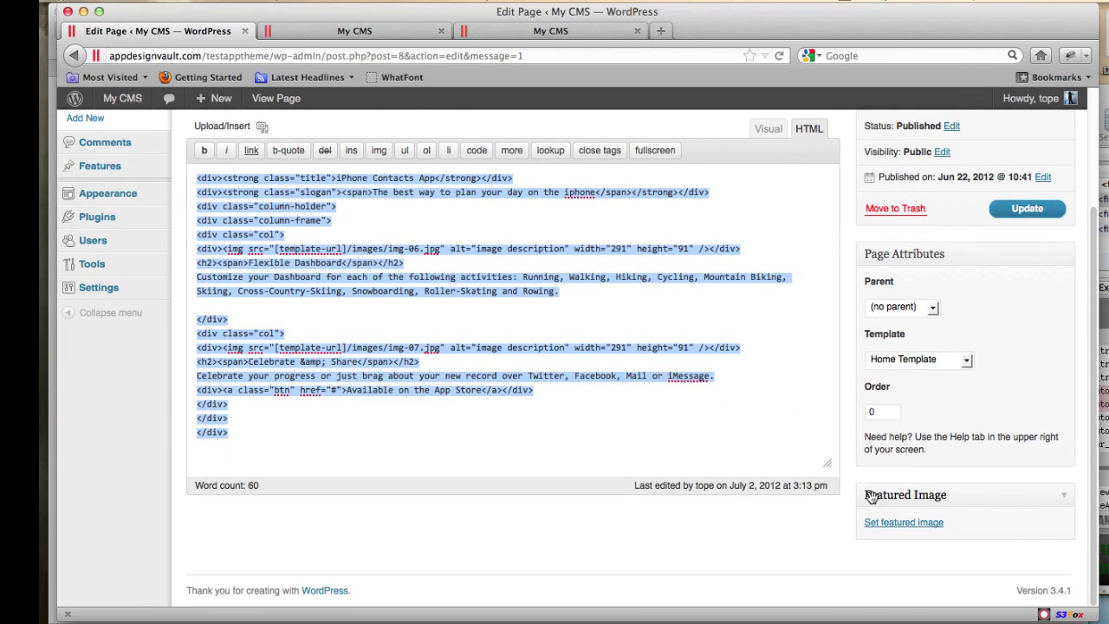
pyautogui.scroll(3, 859, 347)
pyautogui.click(365, 33)
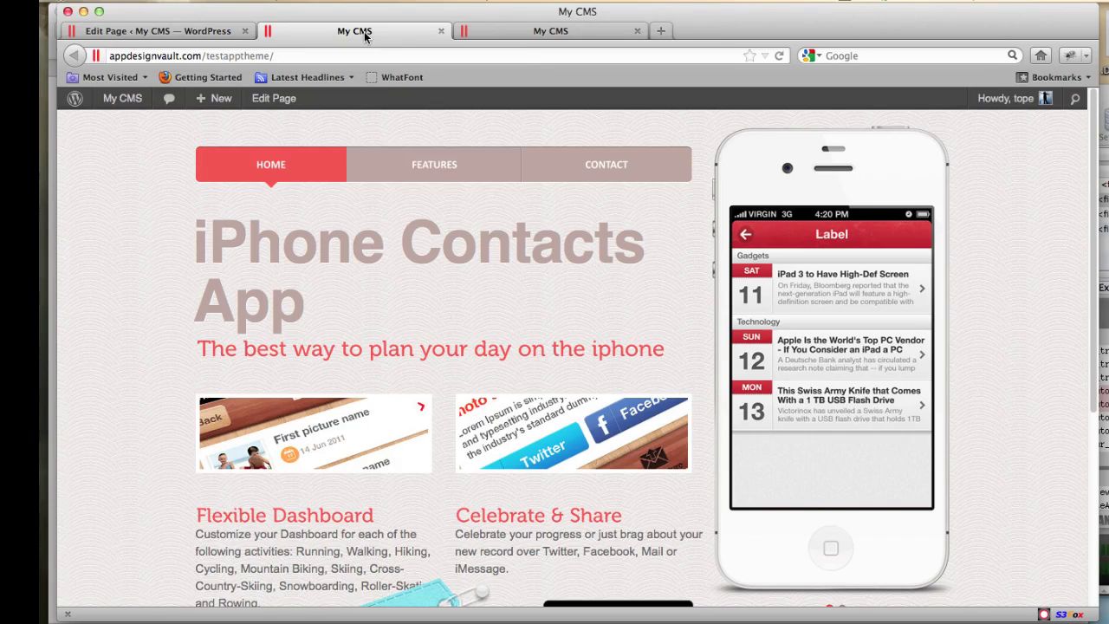
# - Open the live site's Features page and scroll through the existing features
pyautogui.scroll(-5, 518, 396)
pyautogui.scroll(5, 520, 401)
pyautogui.click(417, 180)
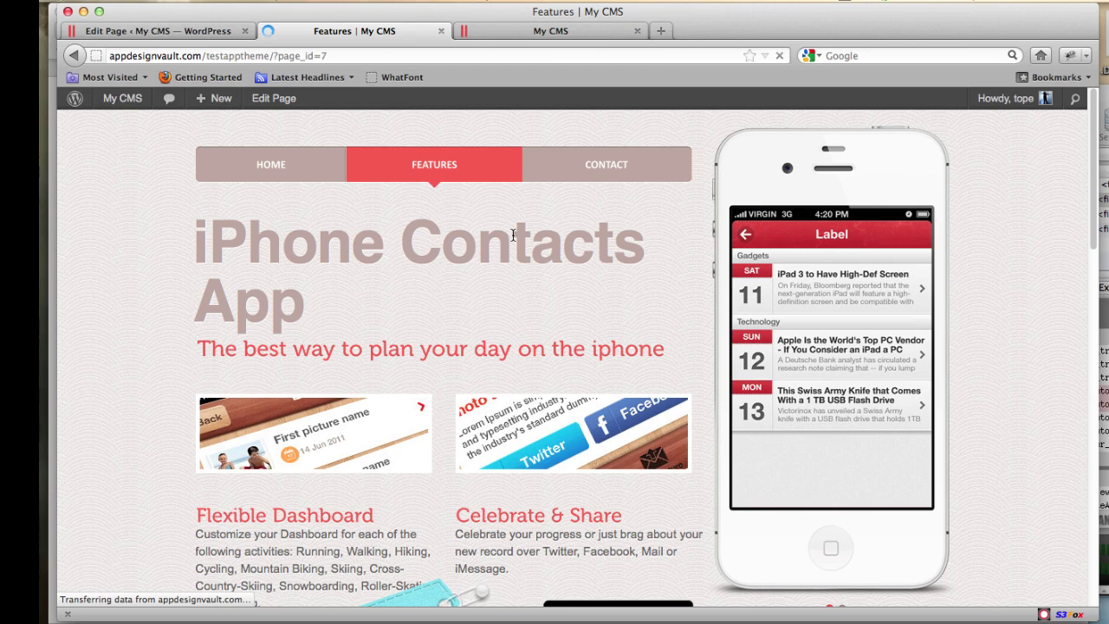
pyautogui.scroll(-10, 462, 440)
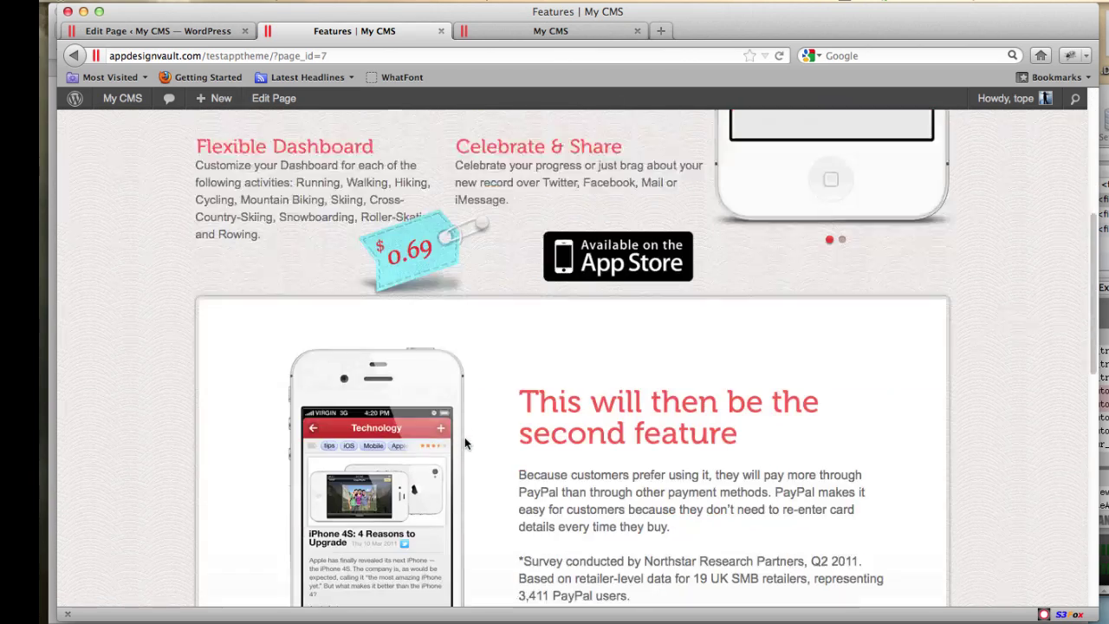
pyautogui.scroll(-1, 705, 369)
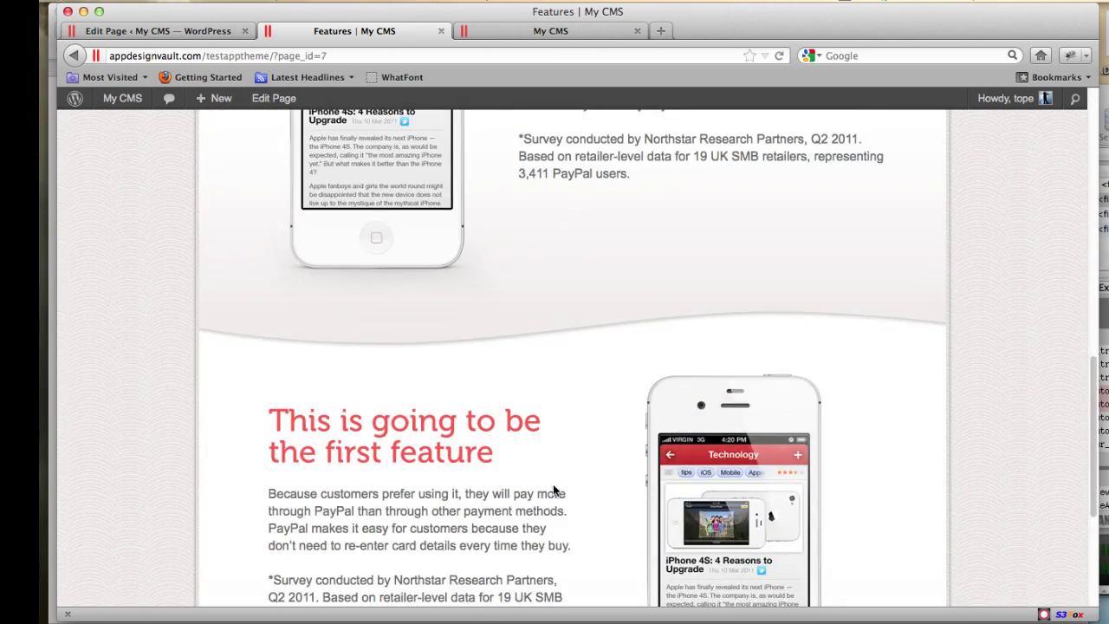
pyautogui.scroll(-4, 553, 487)
pyautogui.scroll(8, 555, 488)
pyautogui.scroll(-1, 557, 490)
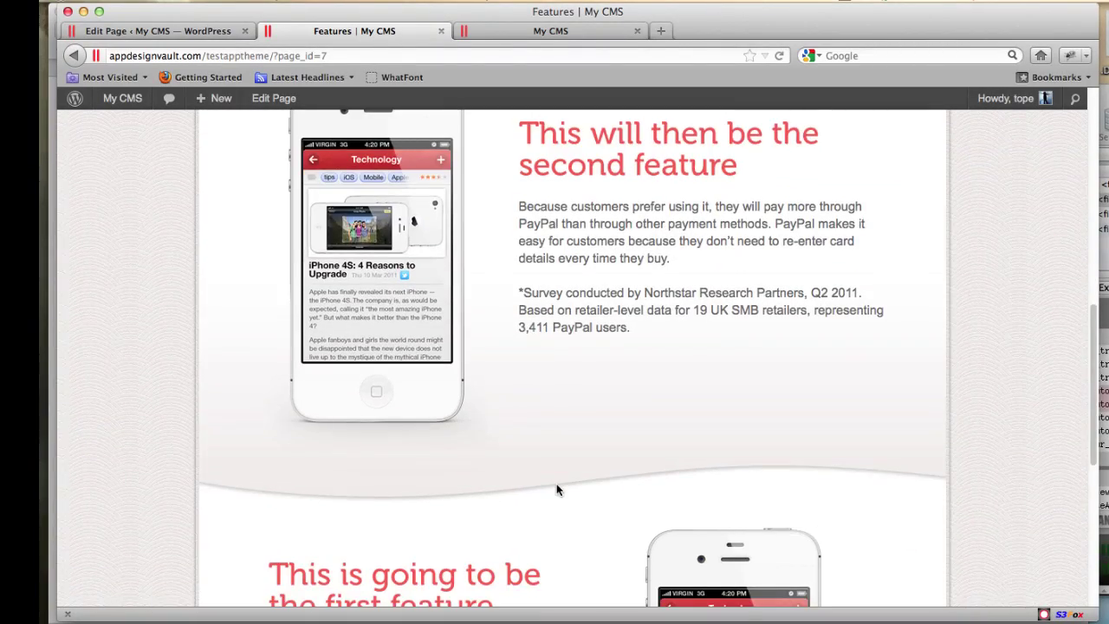
pyautogui.scroll(-5, 558, 490)
pyautogui.scroll(8, 557, 490)
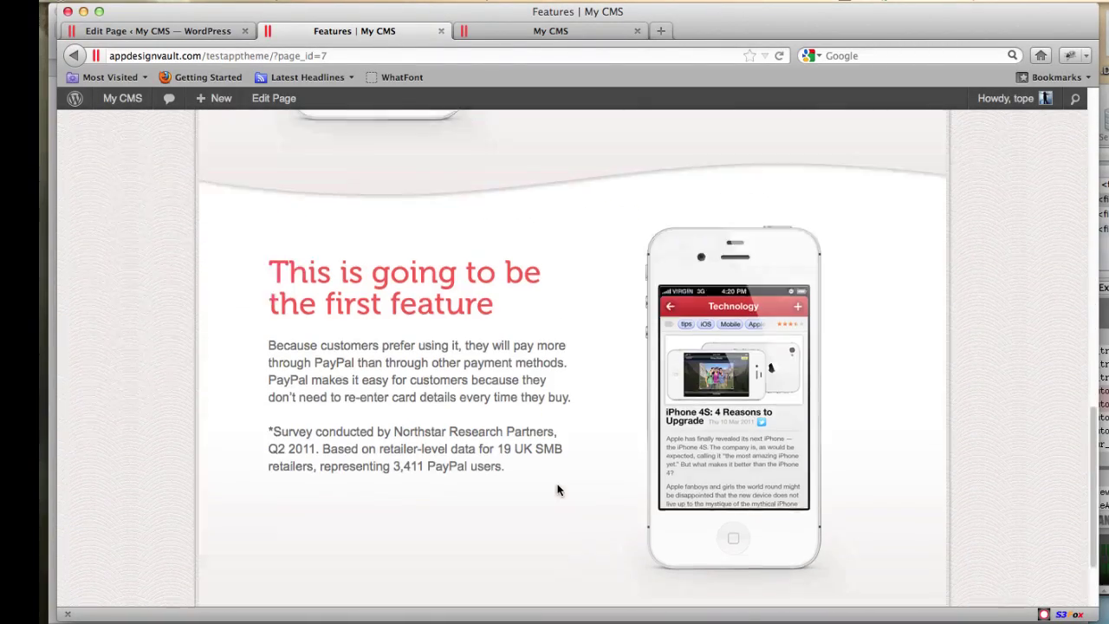
# - Show the admin Features list with its two published features, comparing with the live page
pyautogui.hotkey('ctrl', 'shift', 'Tab')
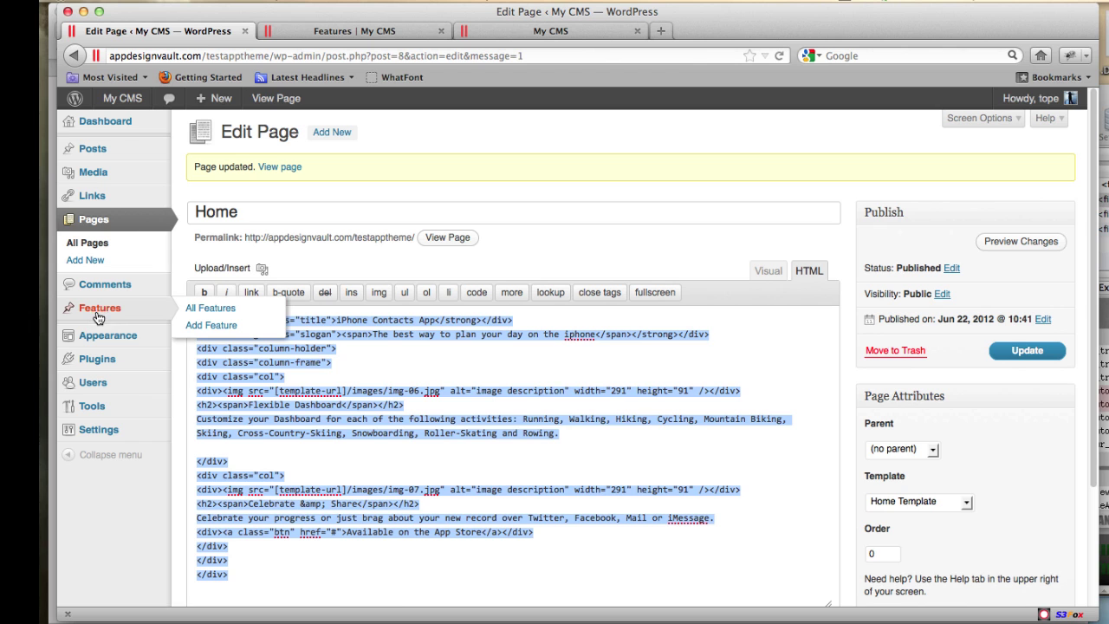
pyautogui.click(99, 311)
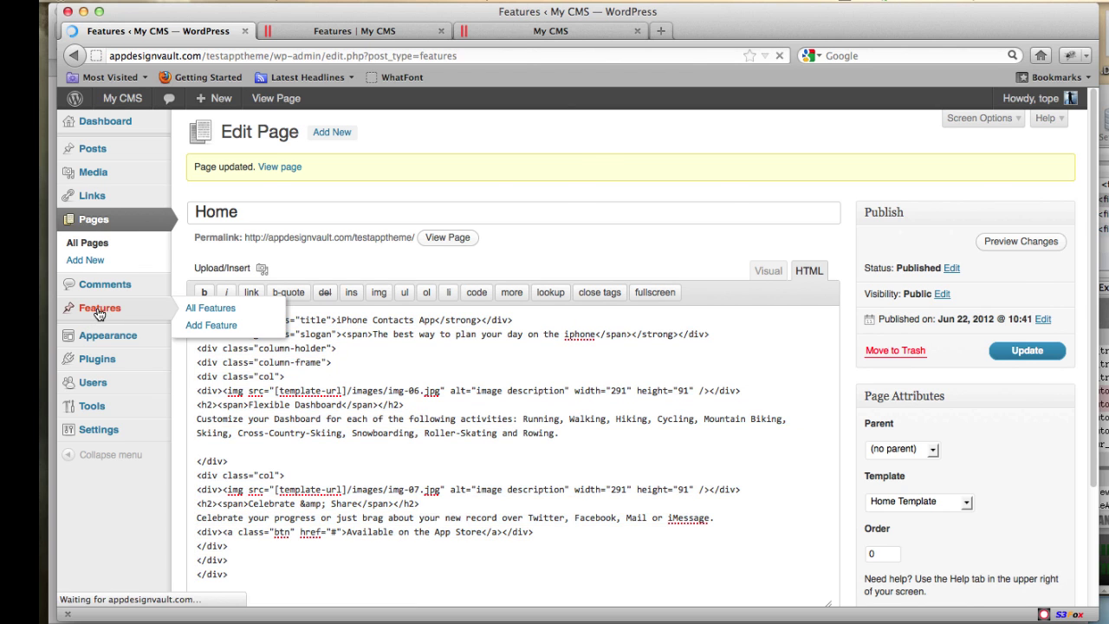
pyautogui.moveTo(293, 300)
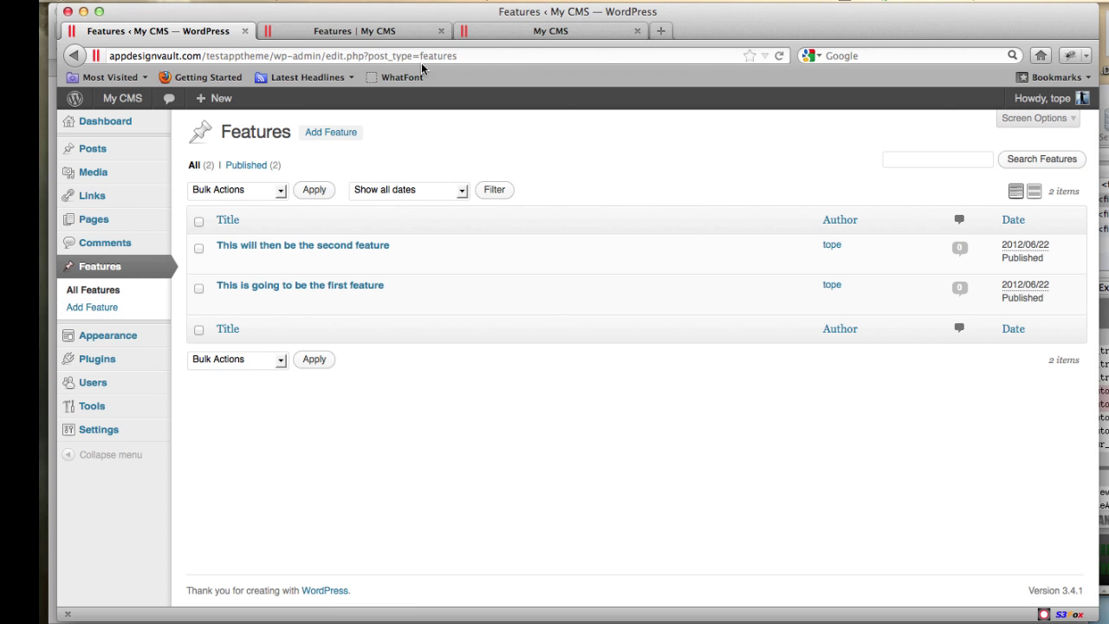
pyautogui.click(416, 32)
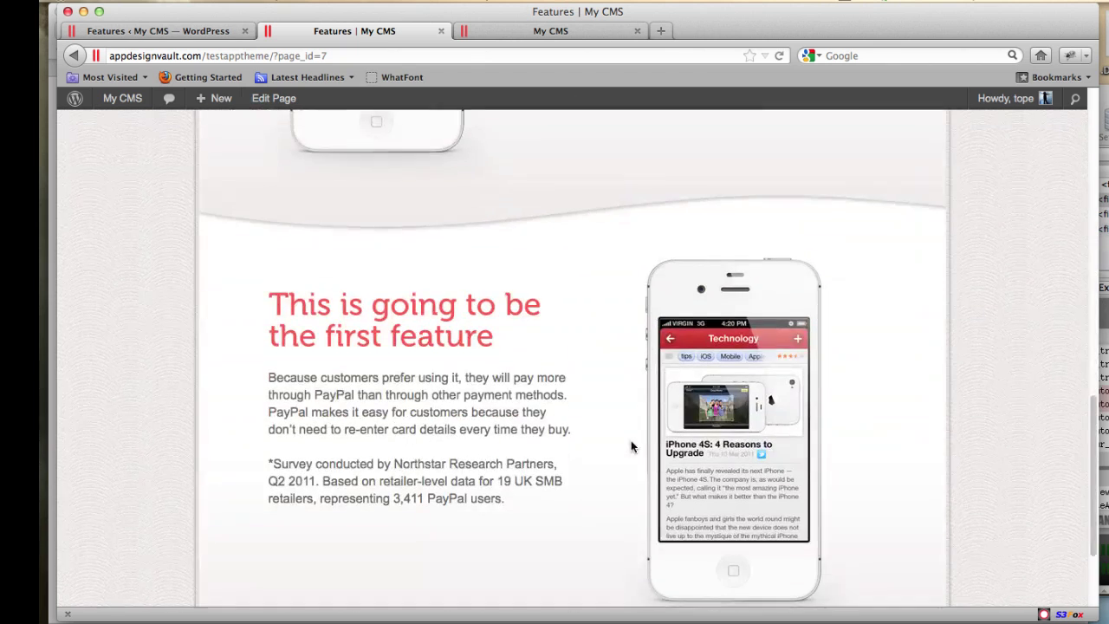
pyautogui.click(206, 31)
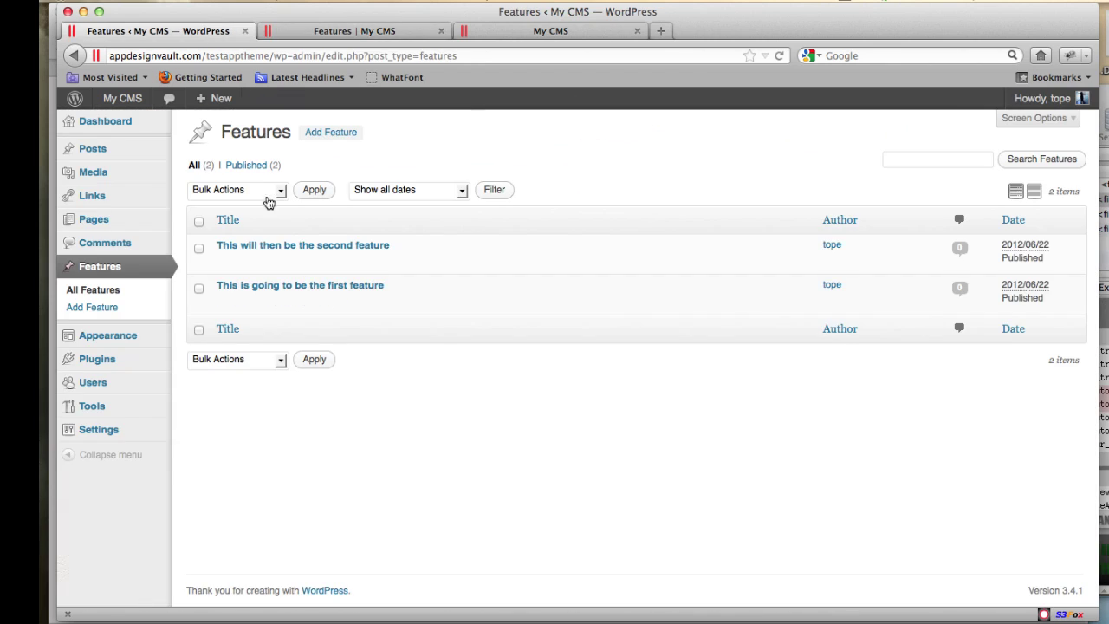
# - Start a new feature titled 'This is going to be the third feature'
pyautogui.click(330, 132)
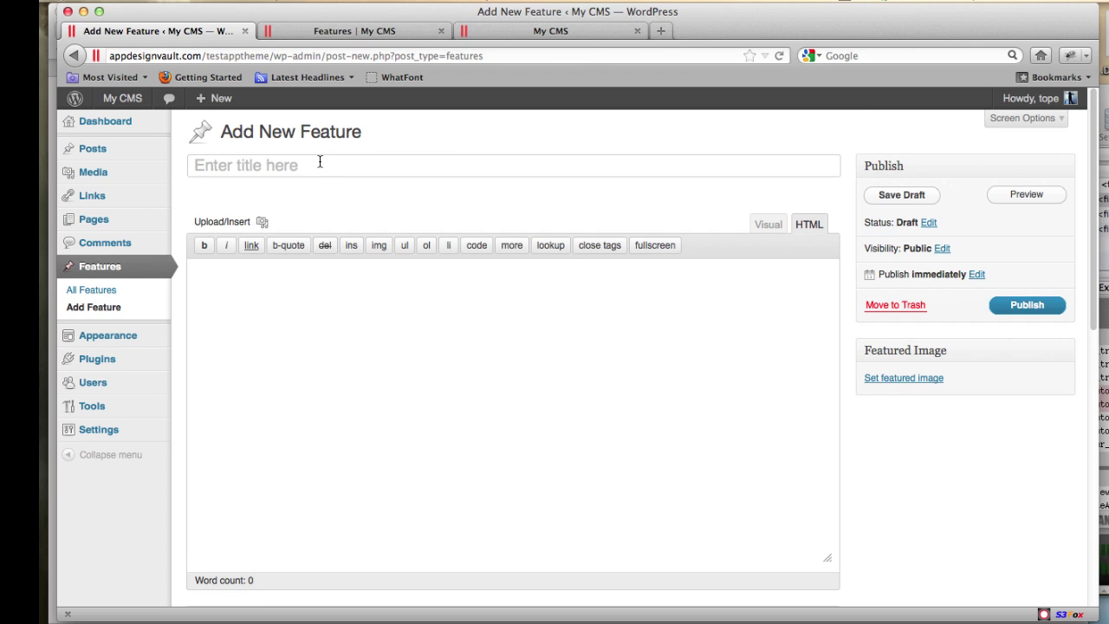
pyautogui.write('This is going to be the ')
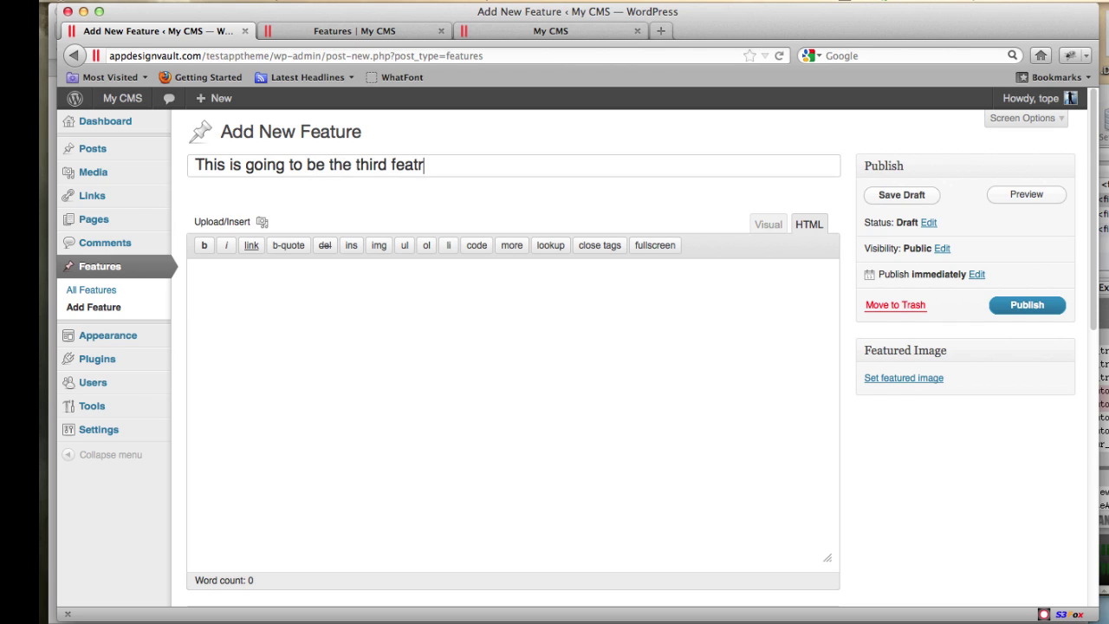
pyautogui.write('third feature')
pyautogui.click(198, 368)
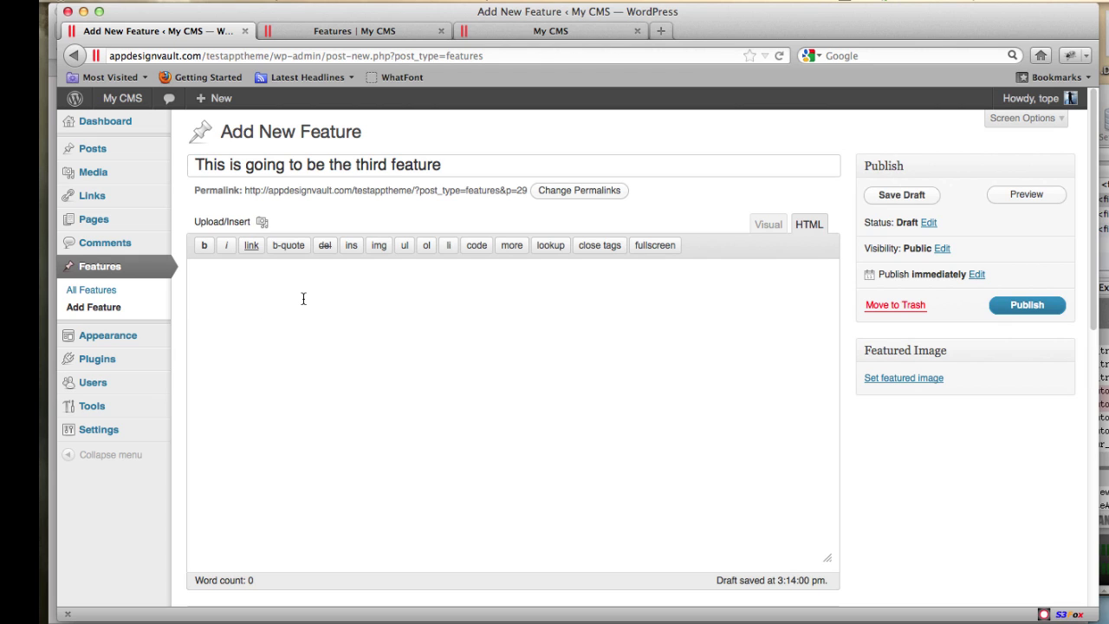
# - Copy the first feature's PayPal survey paragraphs into the body and publish the feature
pyautogui.click(394, 31)
pyautogui.moveTo(254, 295); pyautogui.dragTo(511, 416)
pyautogui.press('super+c')
pyautogui.click(204, 32)
pyautogui.press('super+v')
pyautogui.click(1006, 304)
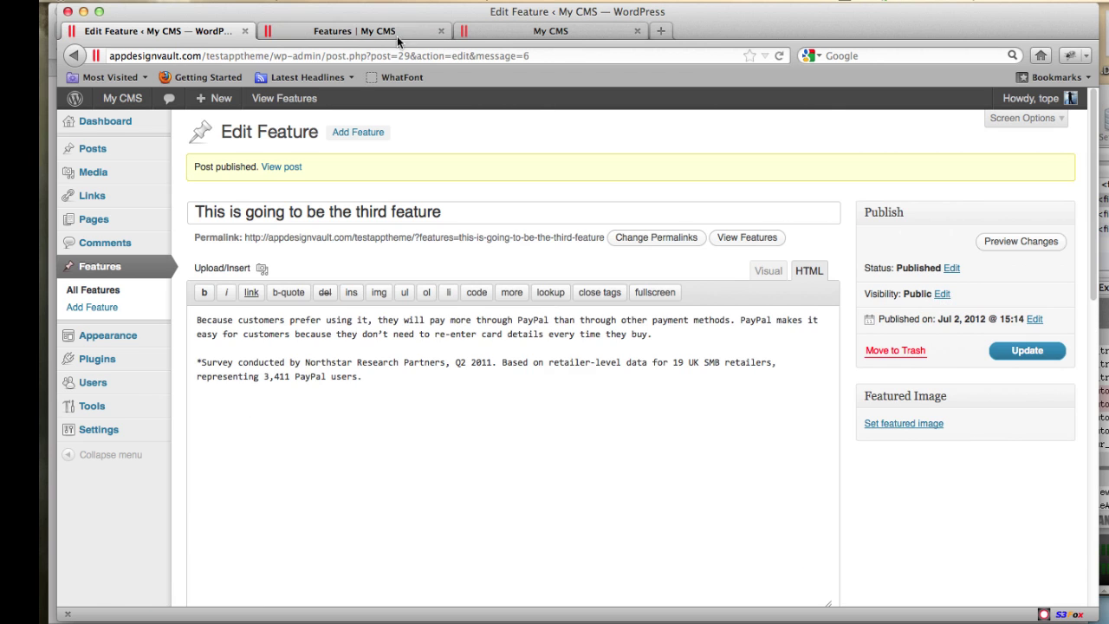
pyautogui.hotkey('ctrl', 'Tab')
# - Reload the live Features page and scroll to check the new third feature
pyautogui.click(778, 56)
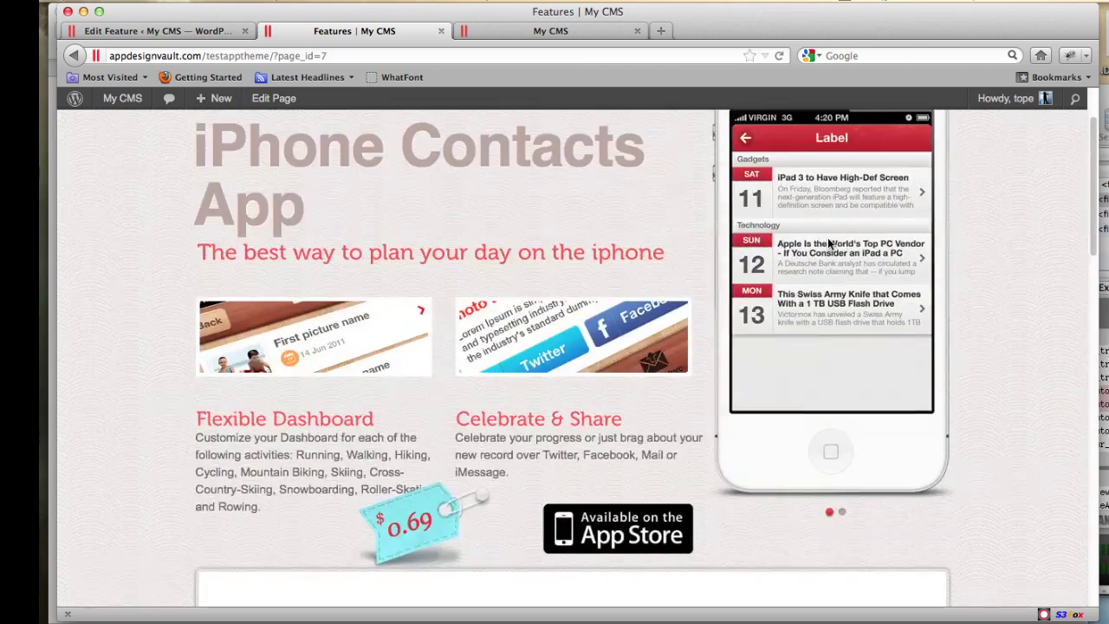
pyautogui.scroll(-5, 824, 240)
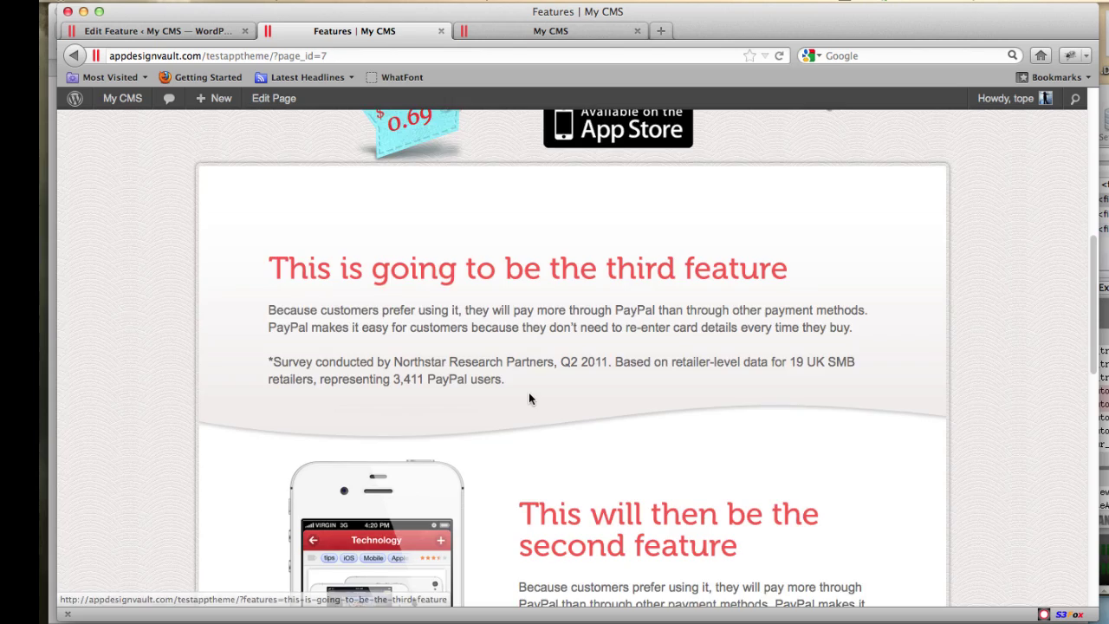
pyautogui.scroll(-5, 528, 392)
pyautogui.scroll(4, 713, 322)
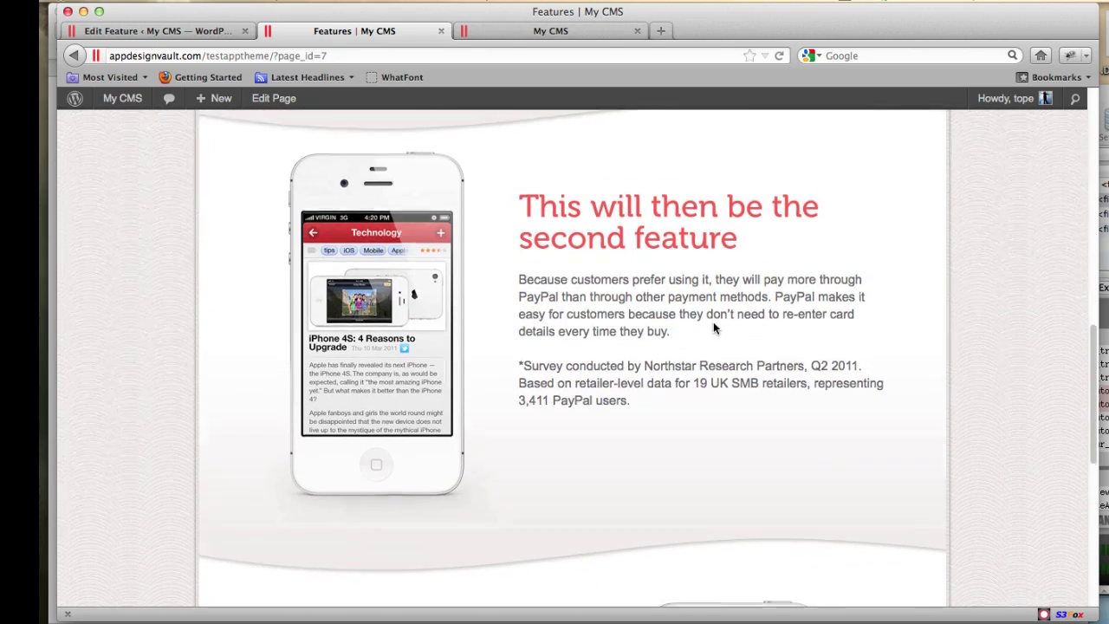
pyautogui.scroll(-4, 713, 322)
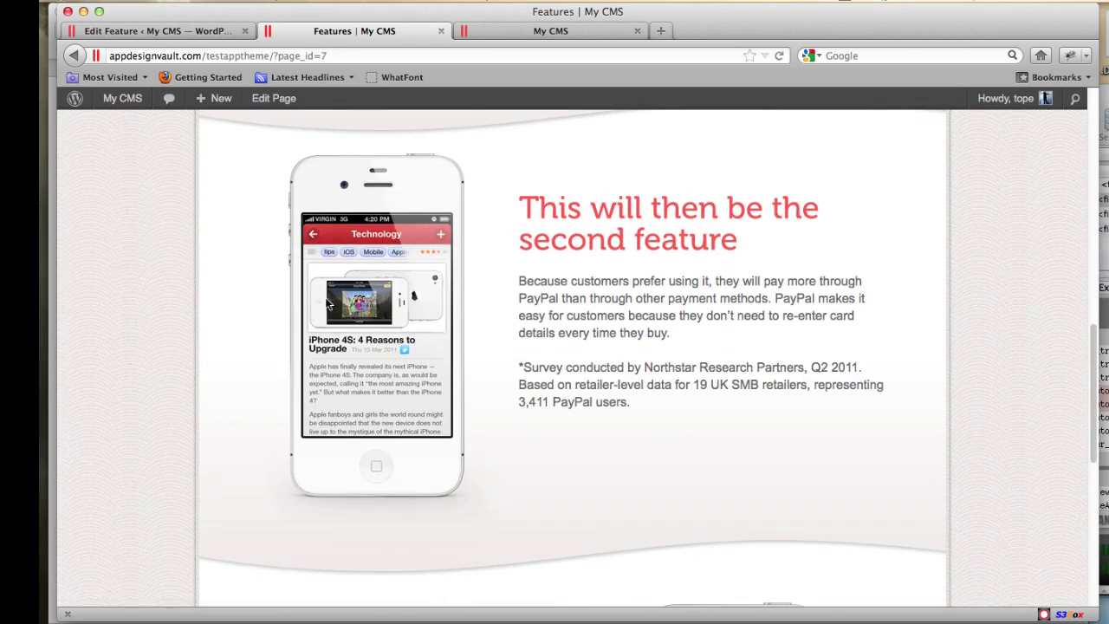
# - Save the phone screenshot image to disk as img-0821.png
pyautogui.rightClick(365, 237)
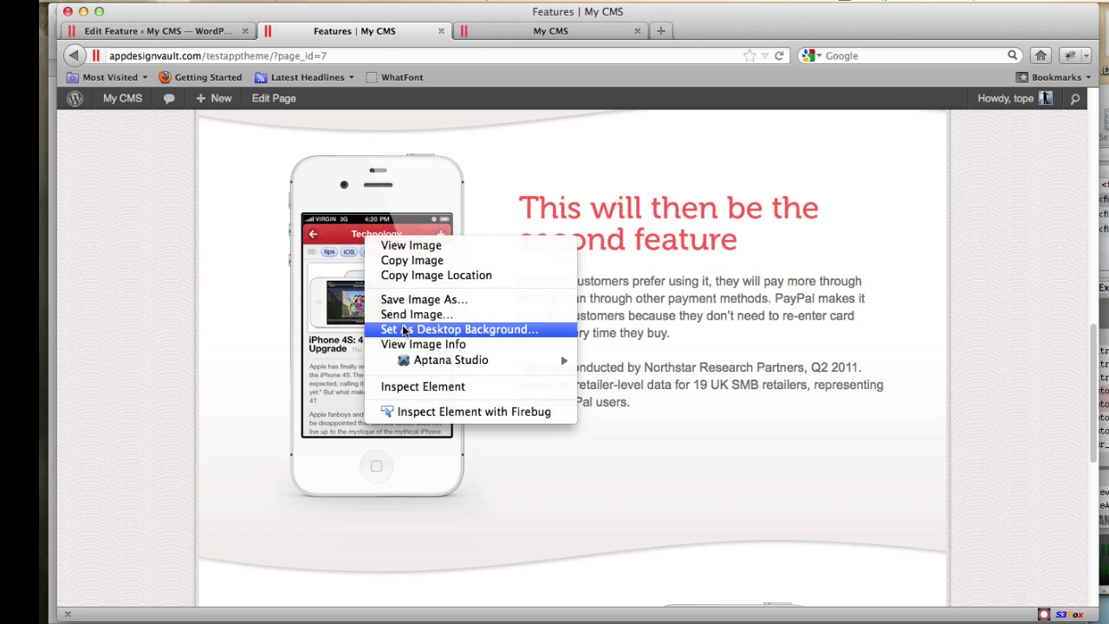
pyautogui.click(423, 299)
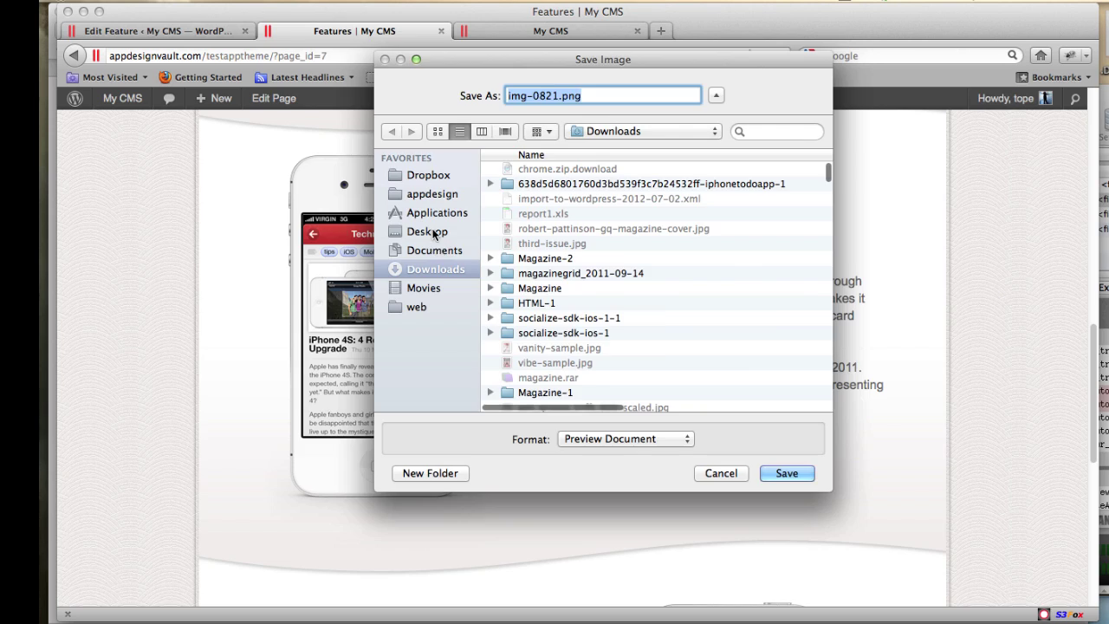
pyautogui.press('Return')
pyautogui.hotkey('ctrl', 'shift', 'Tab')
# - Open the post media uploader and close it without adding anything
pyautogui.click(320, 394)
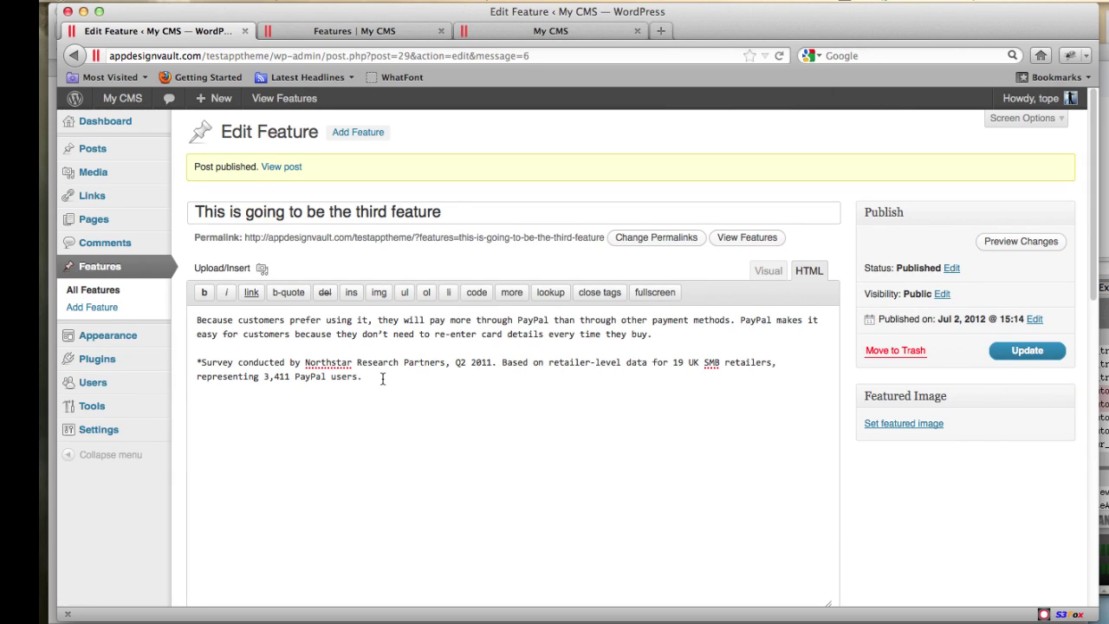
pyautogui.click(262, 270)
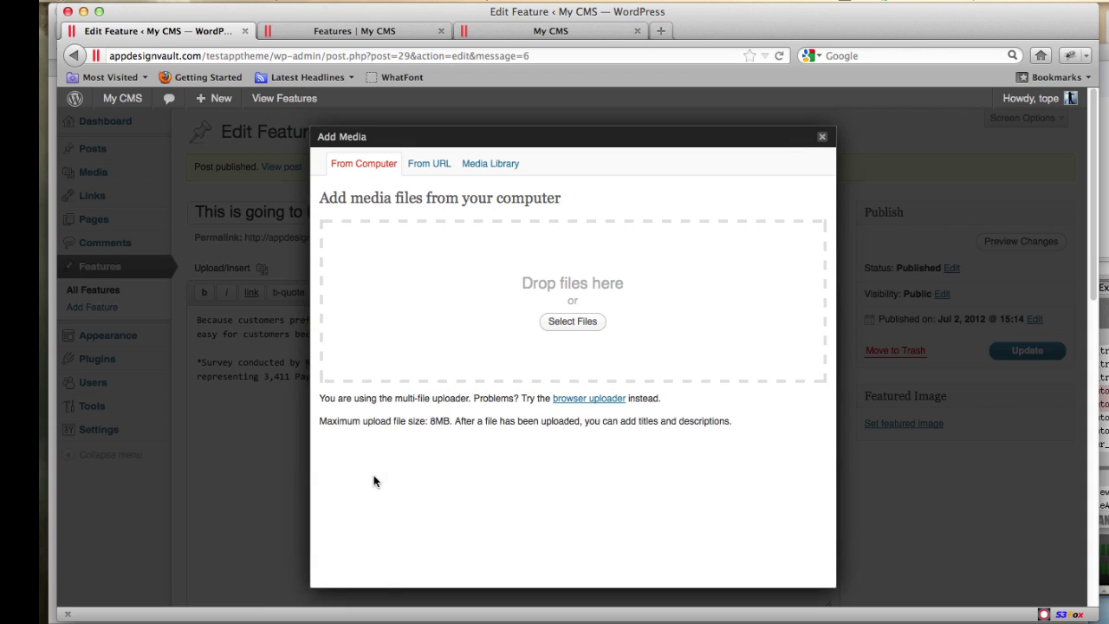
pyautogui.click(823, 138)
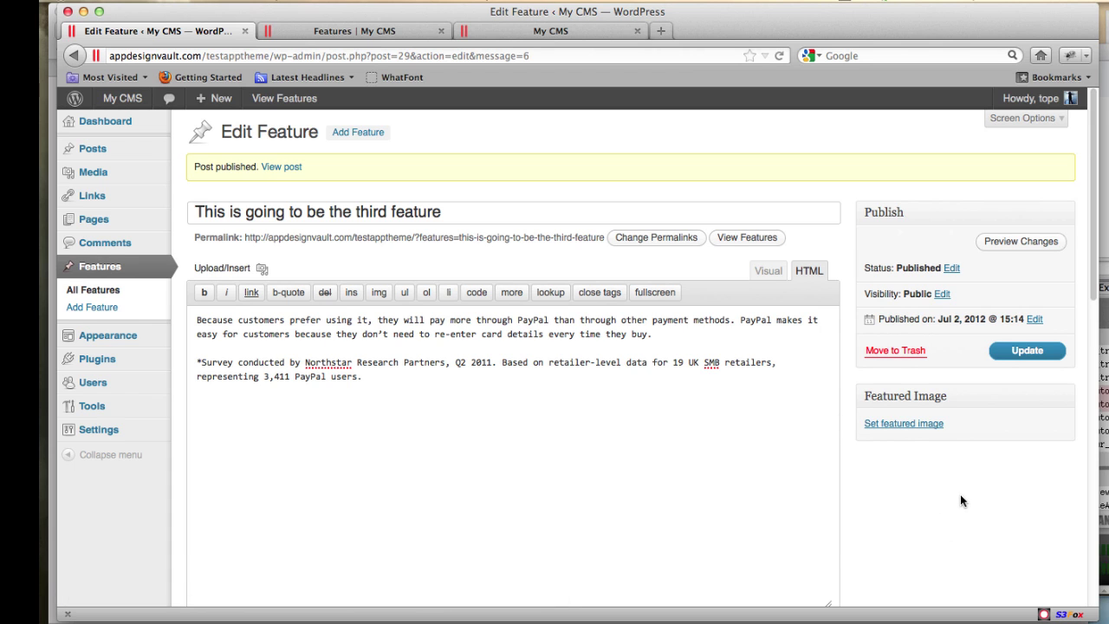
pyautogui.scroll(-2, 960, 499)
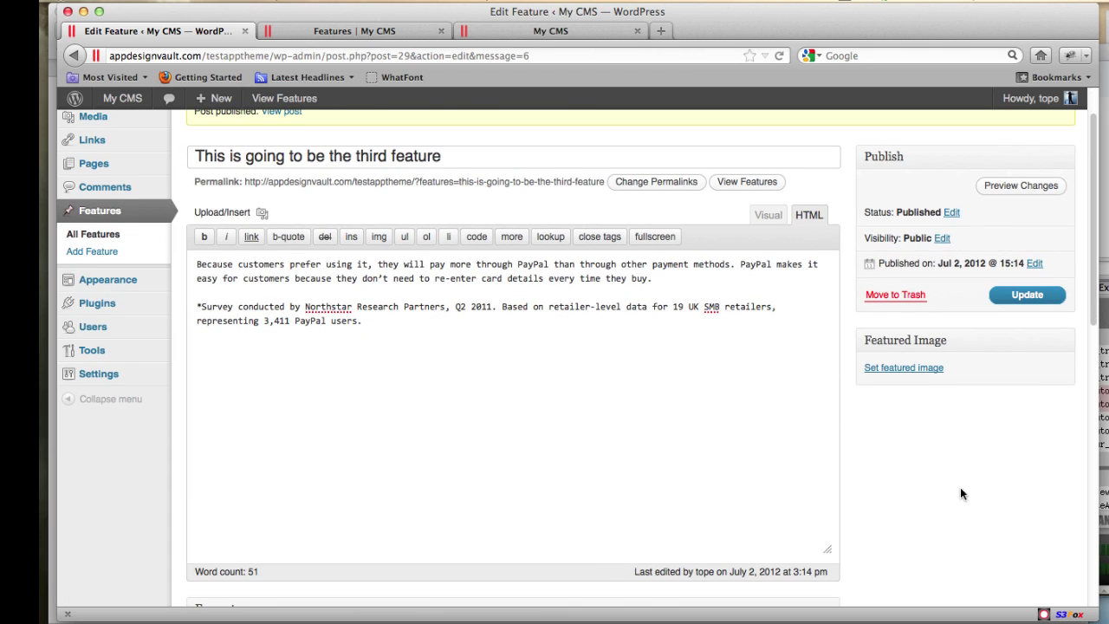
# - Upload img-0821.png from the Desktop as the feature's featured image
pyautogui.click(919, 375)
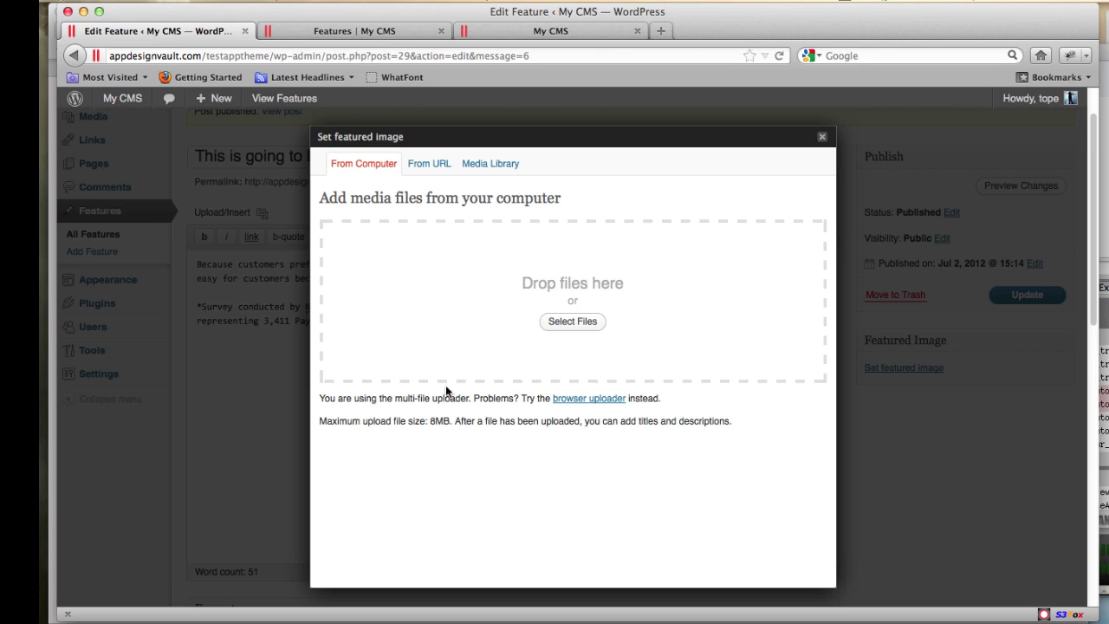
pyautogui.click(573, 321)
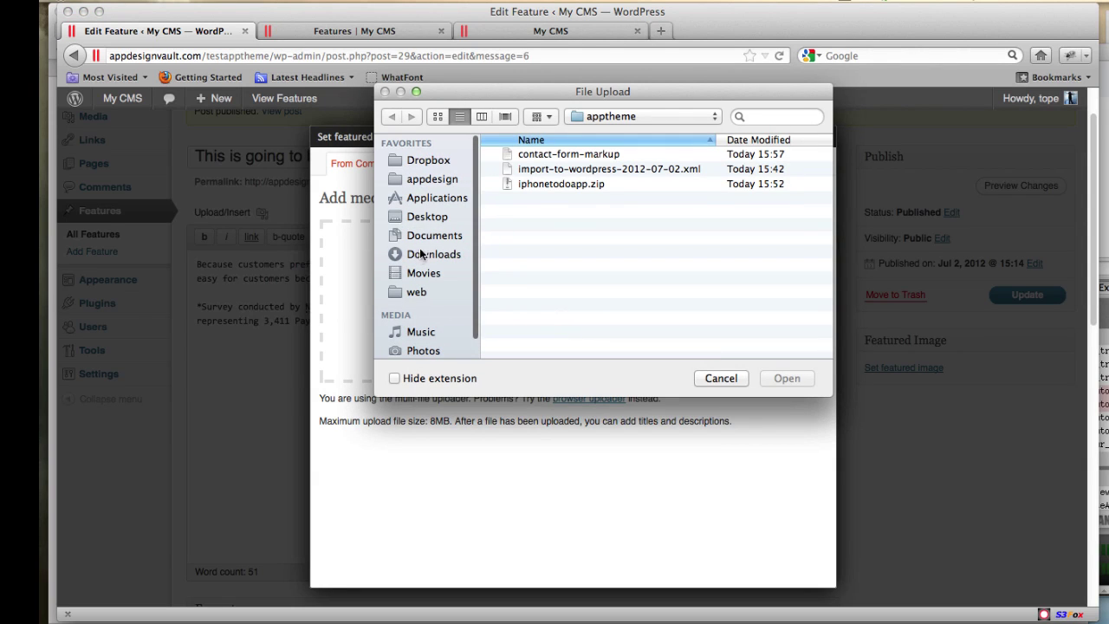
pyautogui.click(425, 217)
pyautogui.click(537, 154)
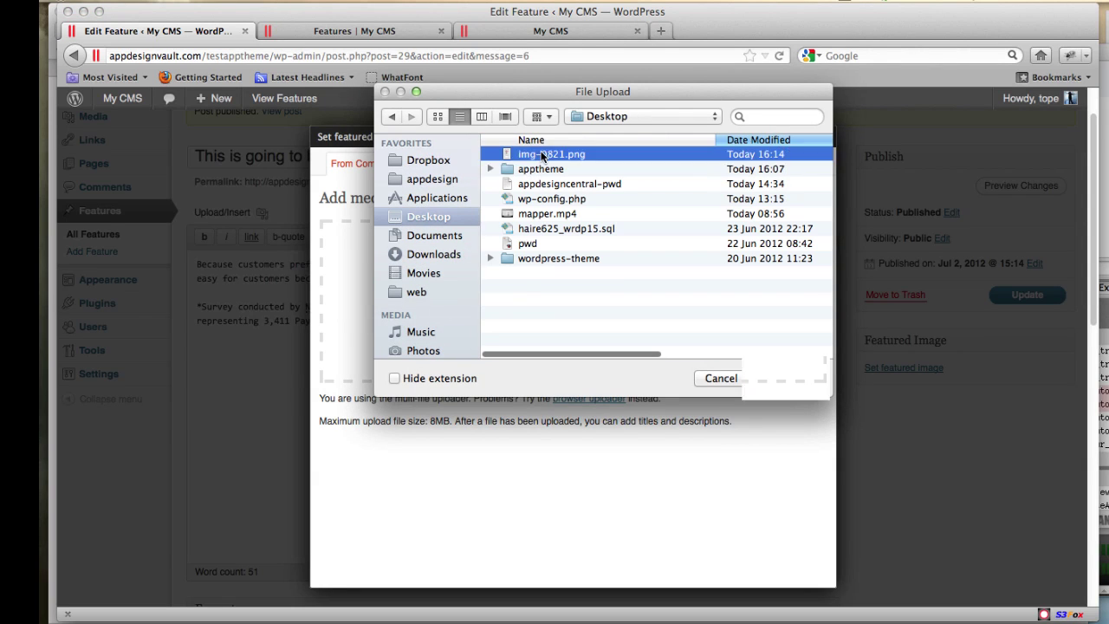
pyautogui.click(787, 378)
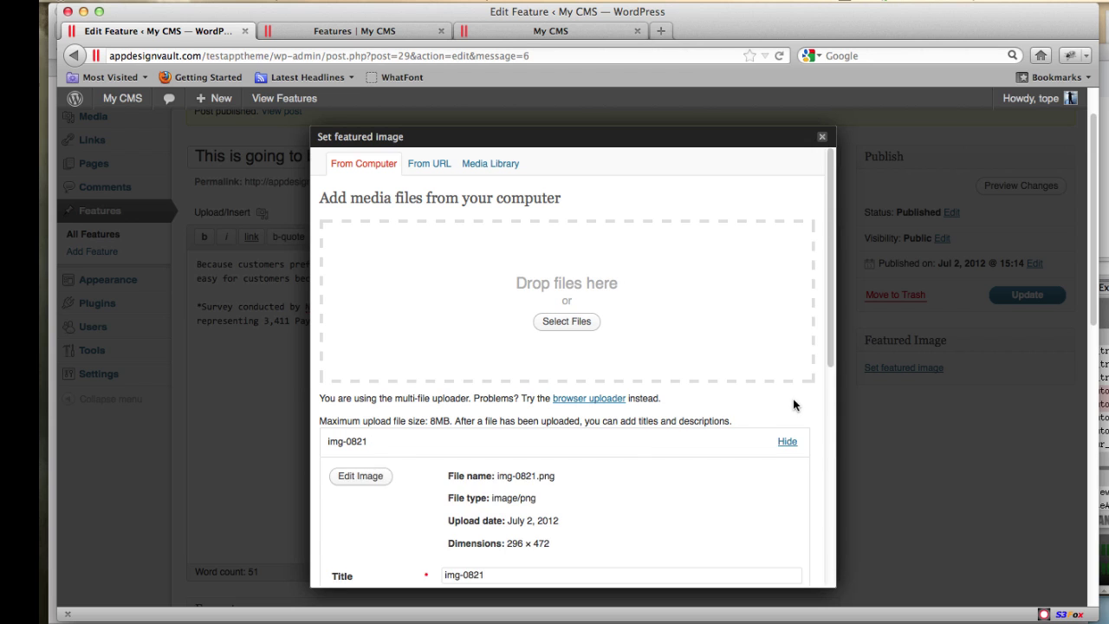
# - Caption the image 'alignleft', use it as featured image, and save all changes
pyautogui.scroll(-3, 688, 514)
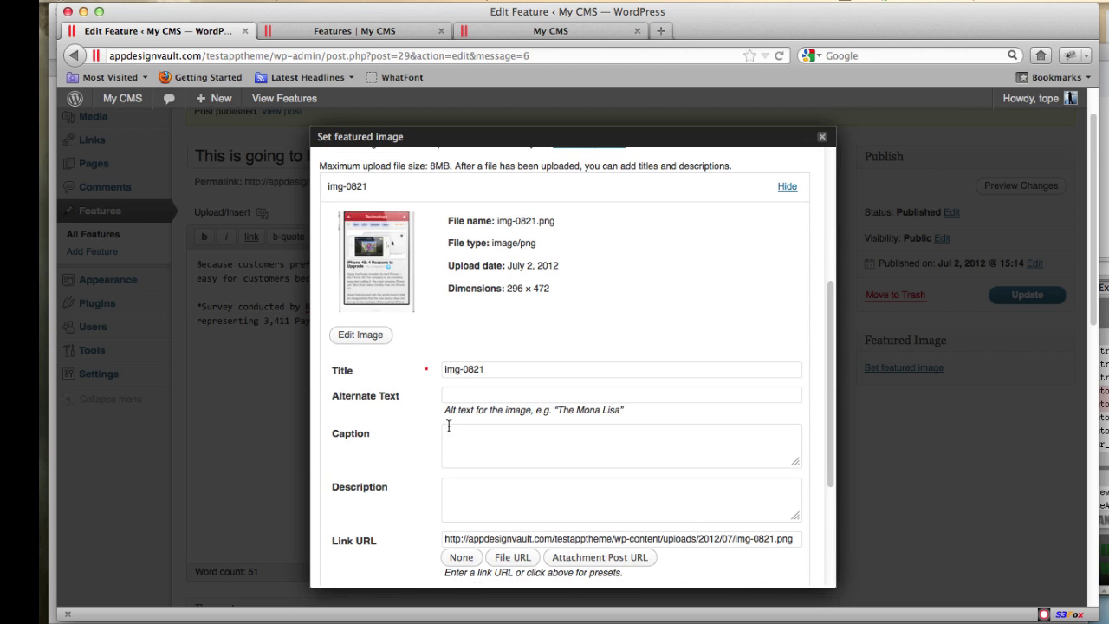
pyautogui.scroll(-2, 451, 427)
pyautogui.scroll(3, 525, 478)
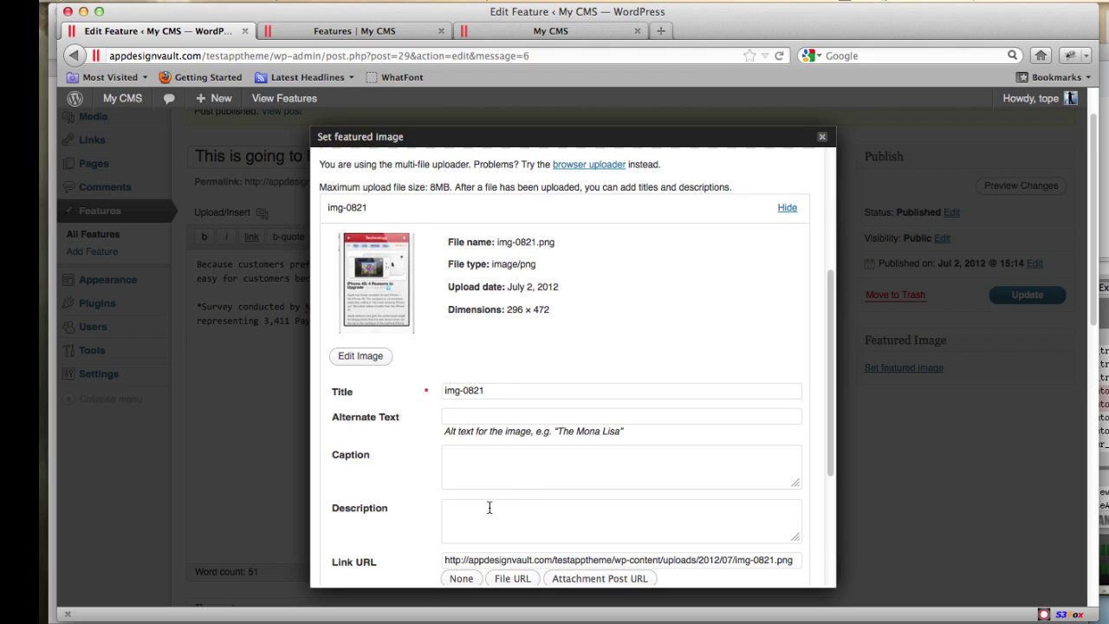
pyautogui.click(492, 472)
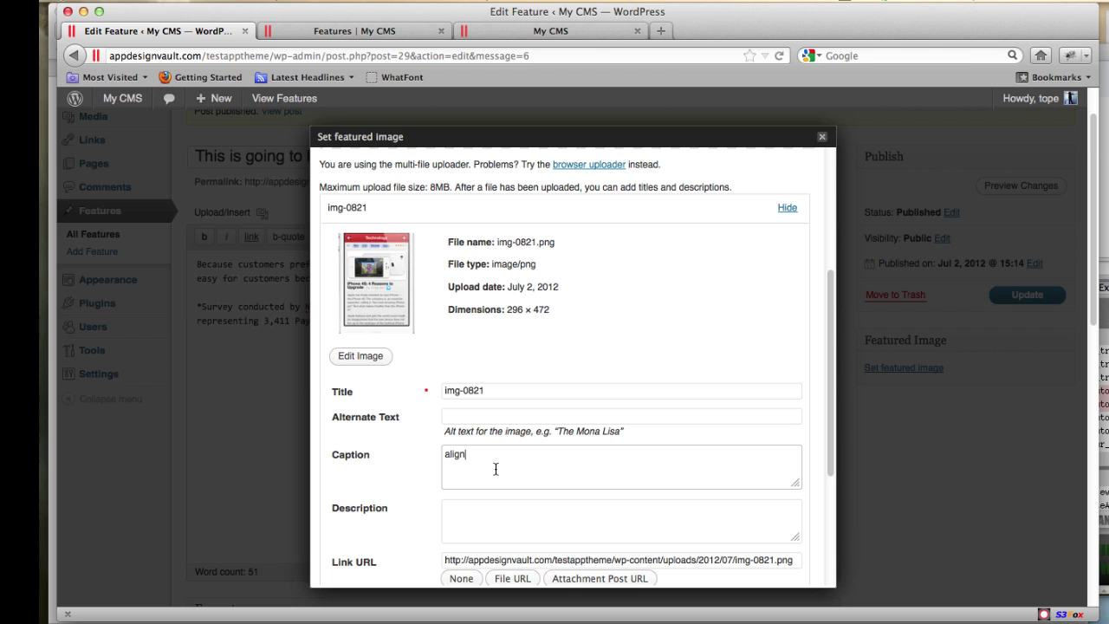
pyautogui.press('super+a')
pyautogui.scroll(-4, 516, 433)
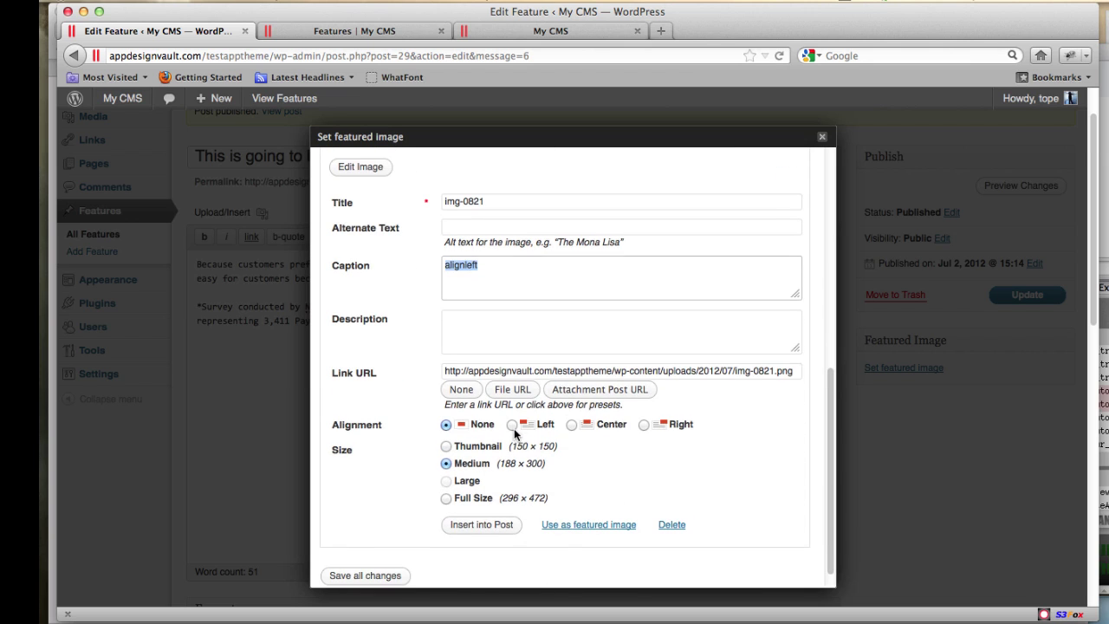
pyautogui.click(568, 526)
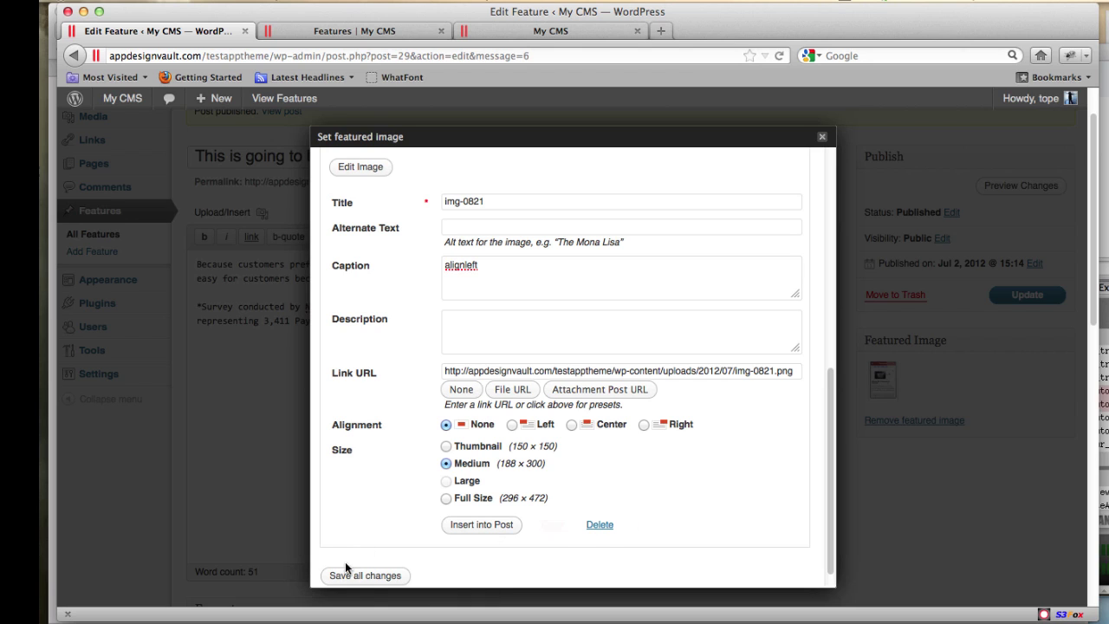
pyautogui.click(394, 576)
pyautogui.click(822, 136)
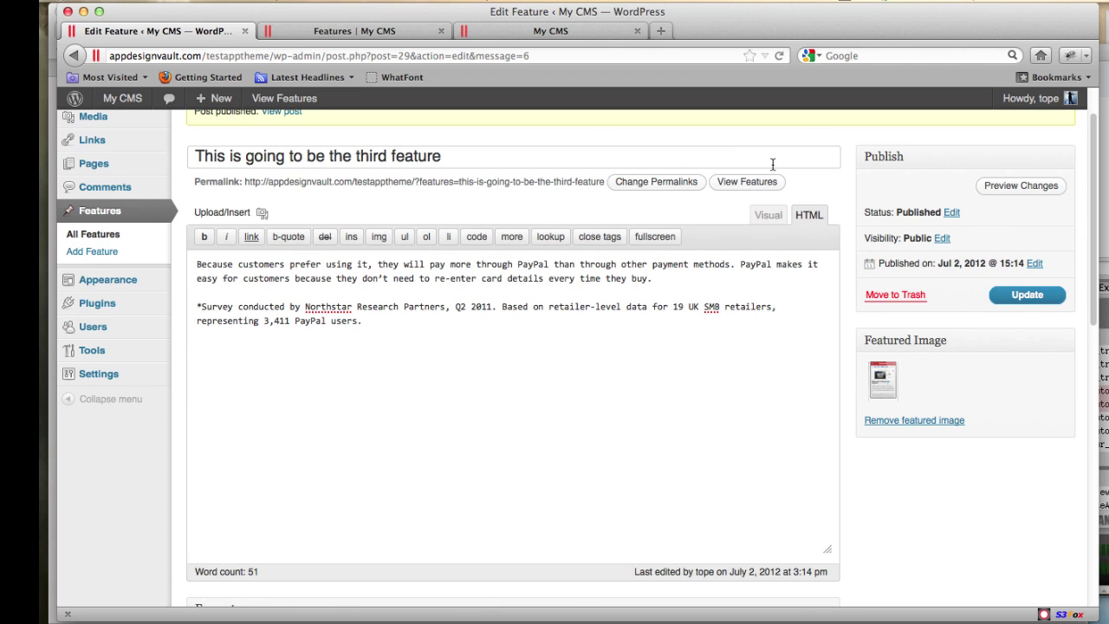
pyautogui.click(360, 31)
pyautogui.click(780, 57)
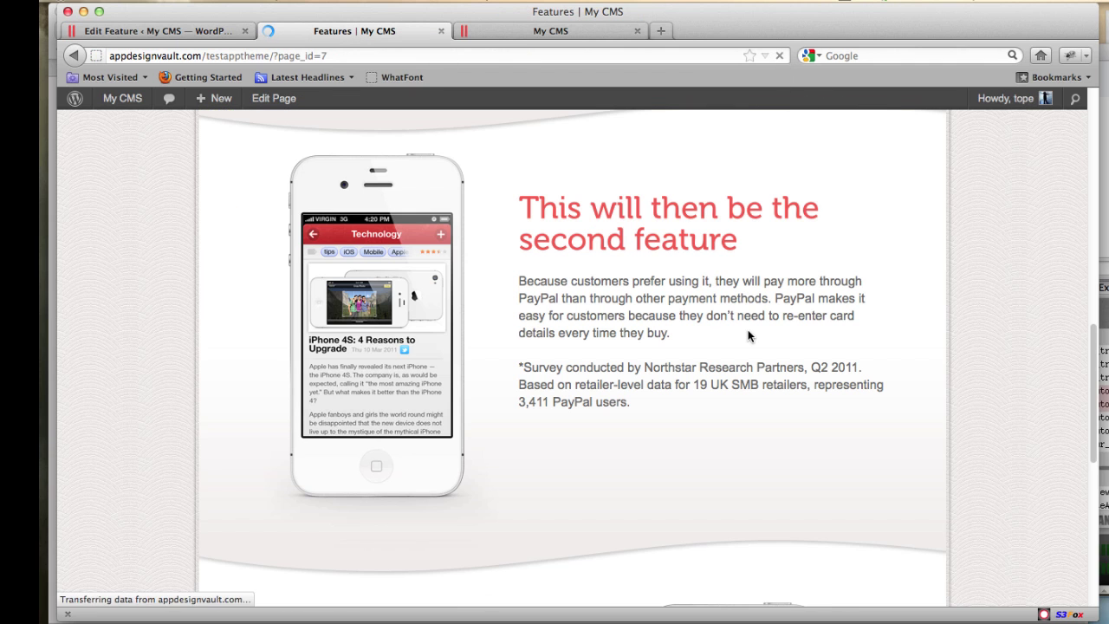
pyautogui.scroll(-5, 749, 335)
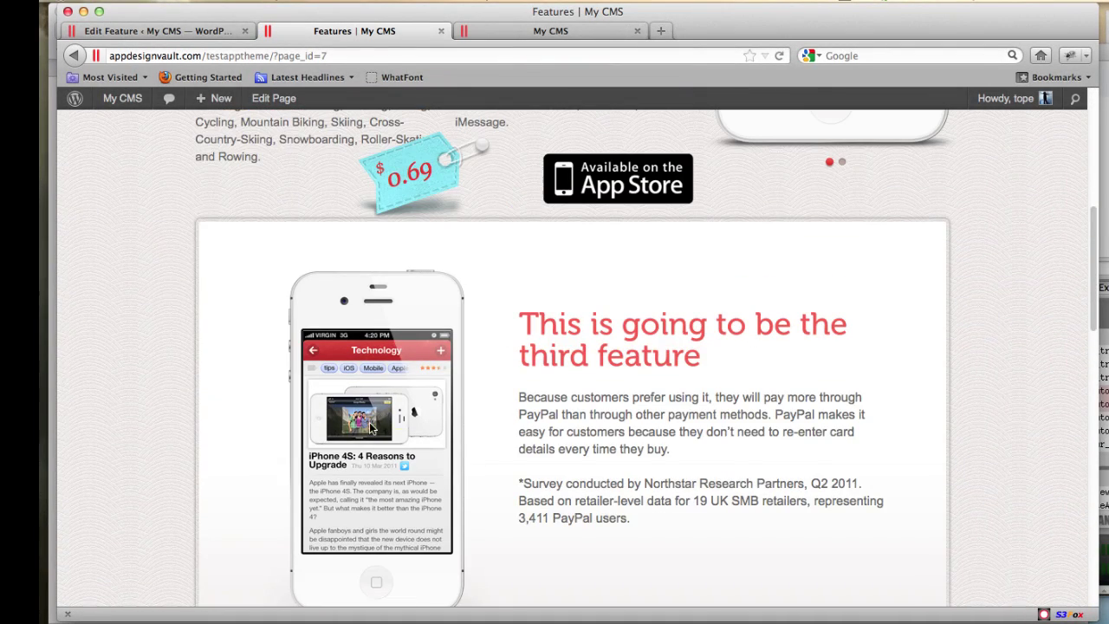
pyautogui.click(228, 35)
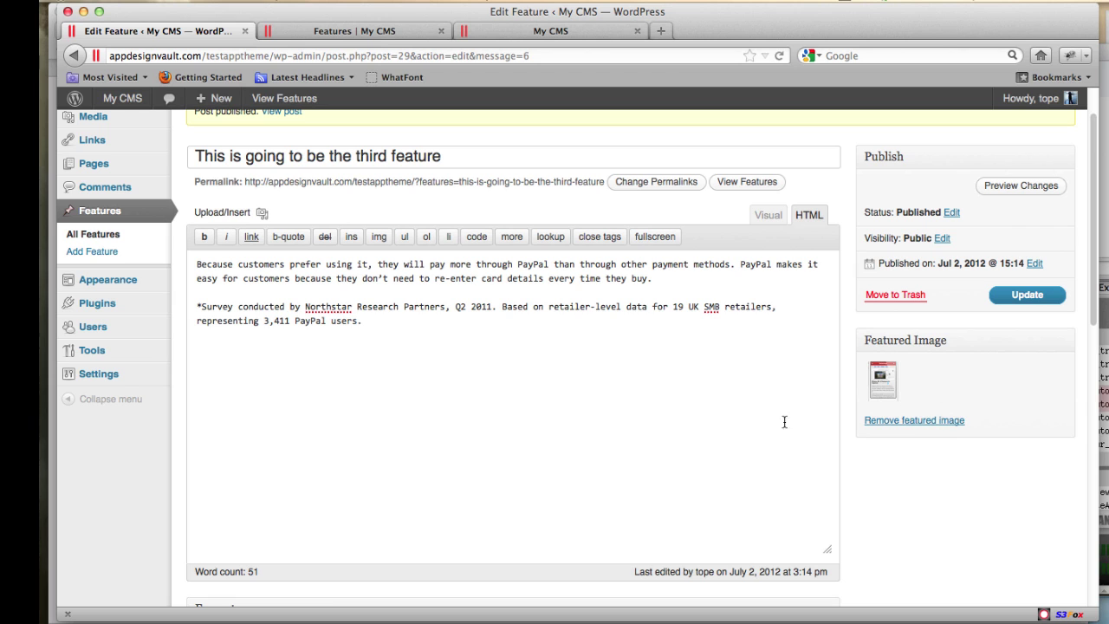
# - Insert img-0821 captioned 'alignright' from the Gallery into the third feature's text and update it
pyautogui.click(887, 384)
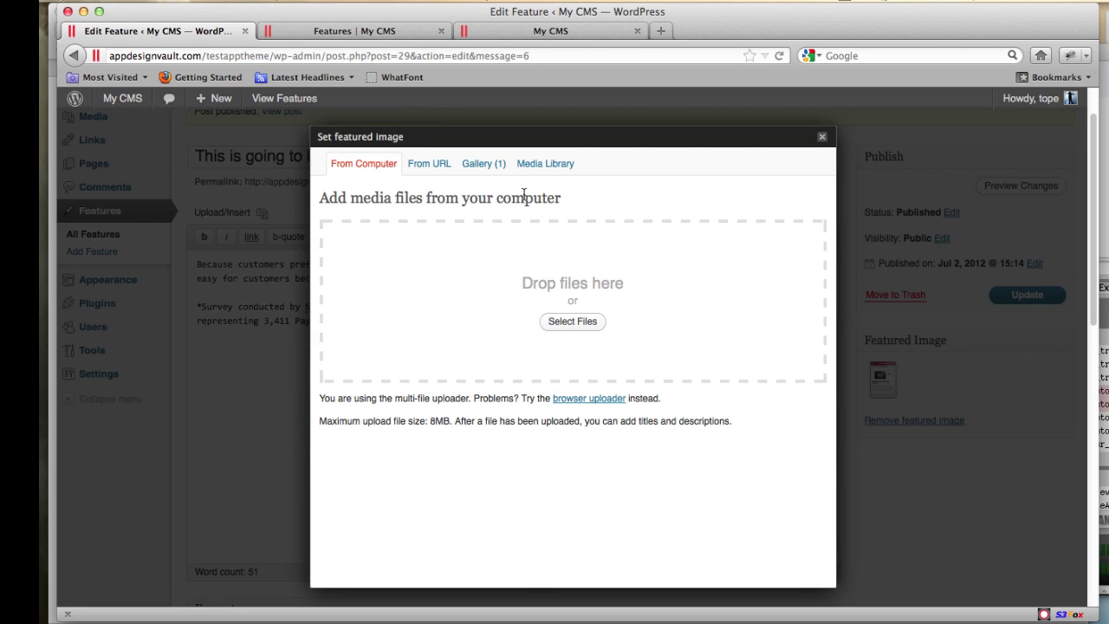
pyautogui.click(491, 174)
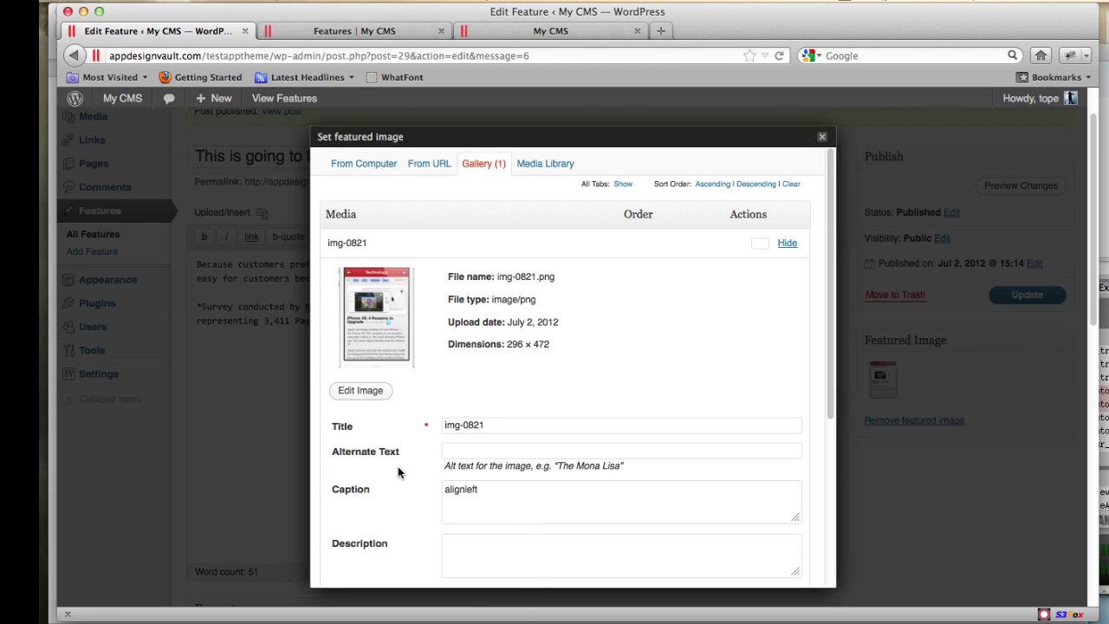
pyautogui.click(496, 493)
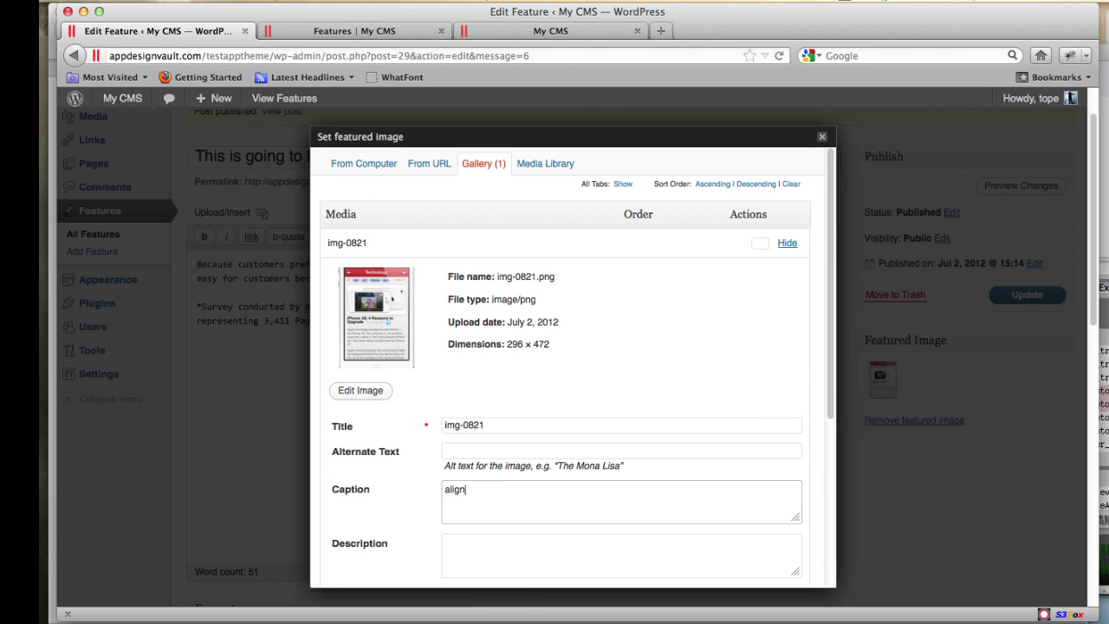
pyautogui.scroll(-5, 505, 456)
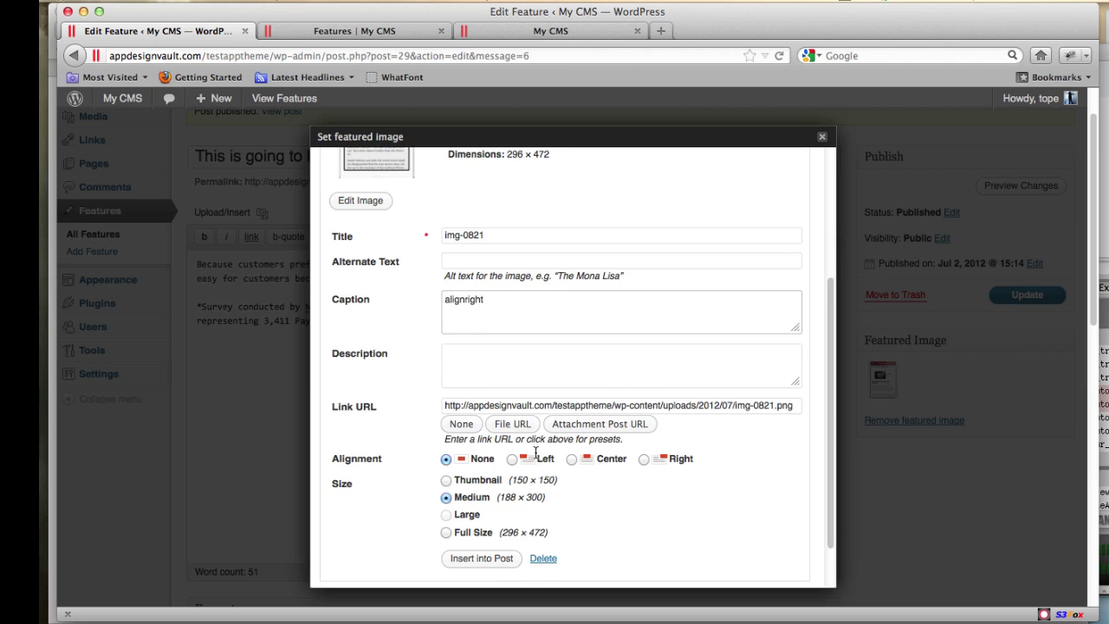
pyautogui.click(486, 560)
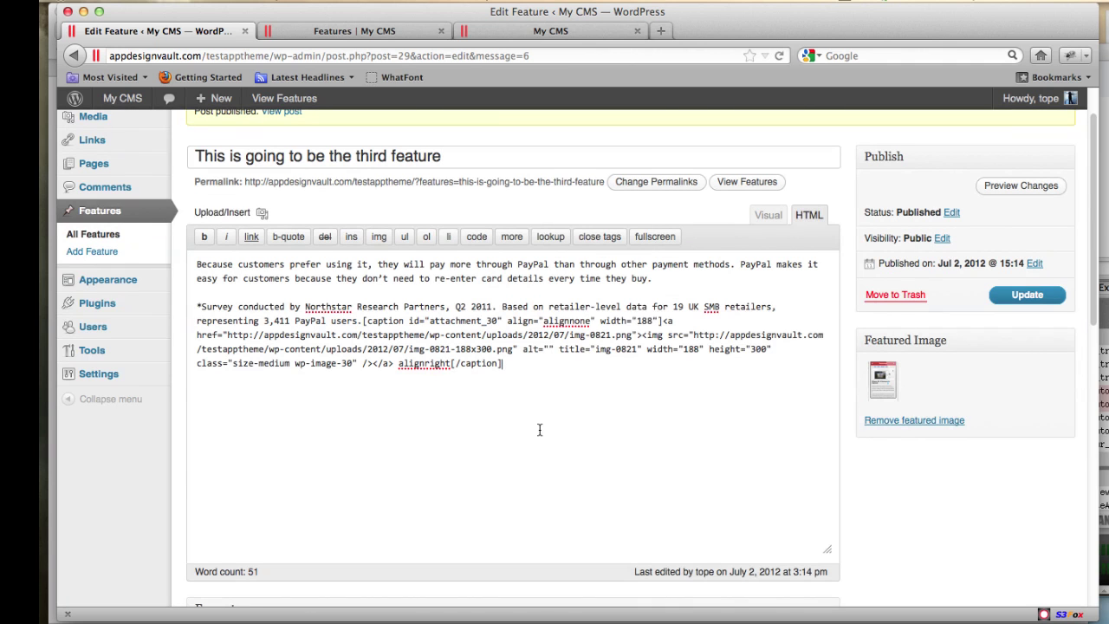
pyautogui.click(1027, 294)
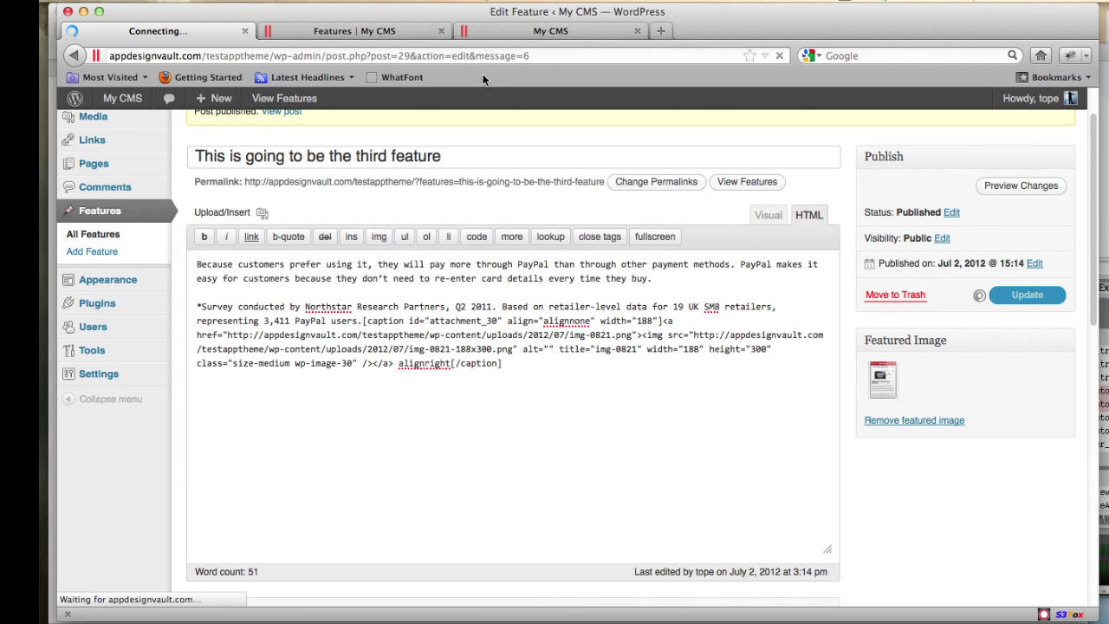
pyautogui.click(341, 32)
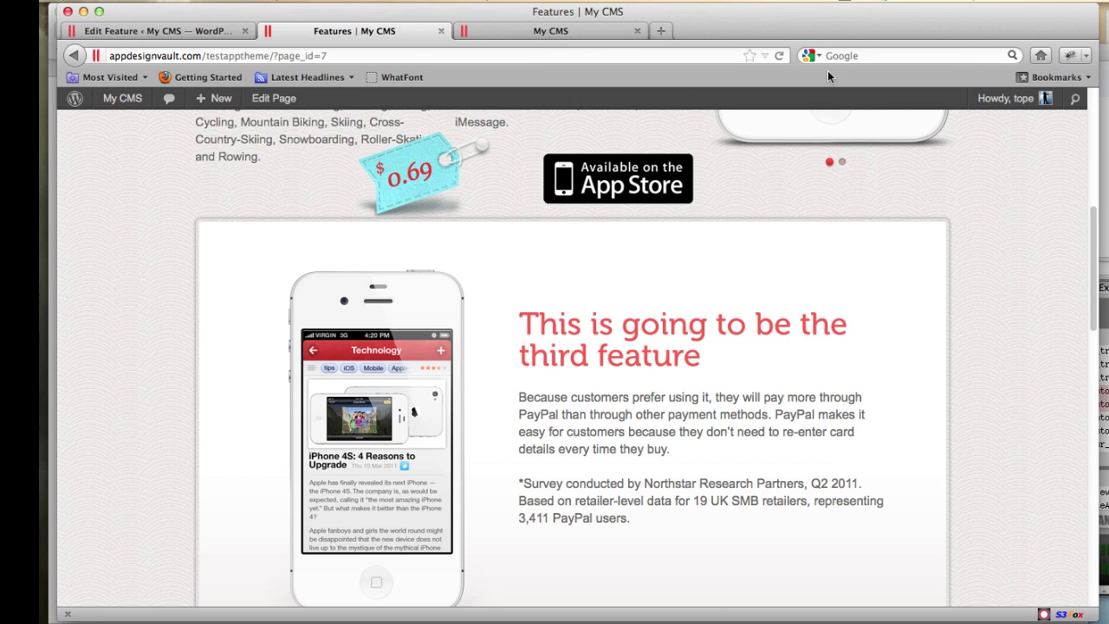
# - Reload the live Features page, inspect the stray 'alignright' caption, and return to the feature editor
pyautogui.click(780, 56)
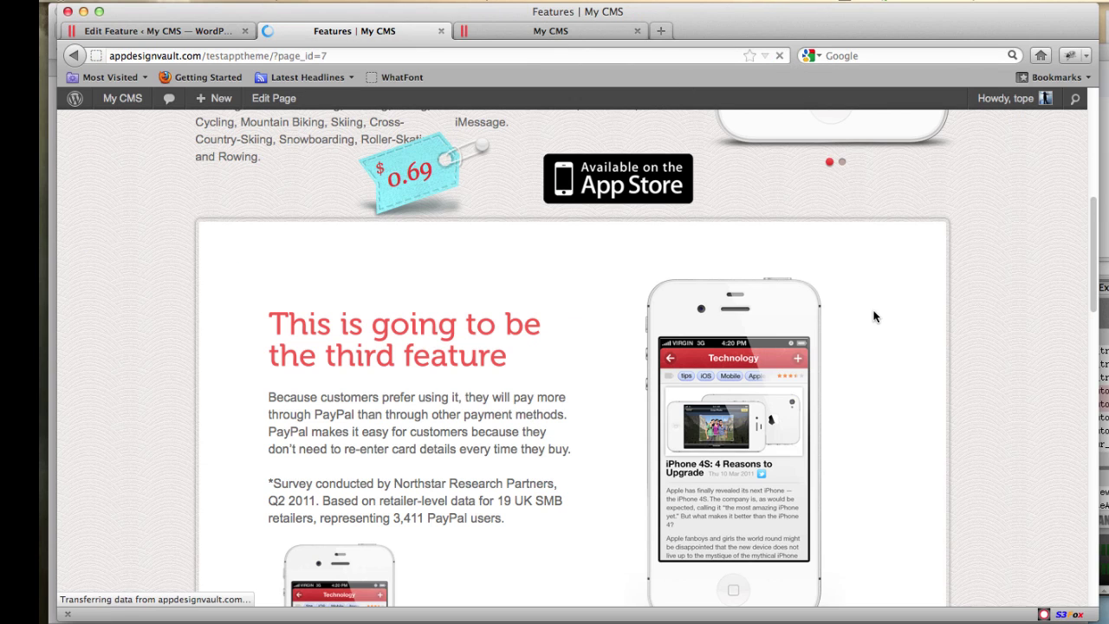
pyautogui.scroll(-5, 896, 507)
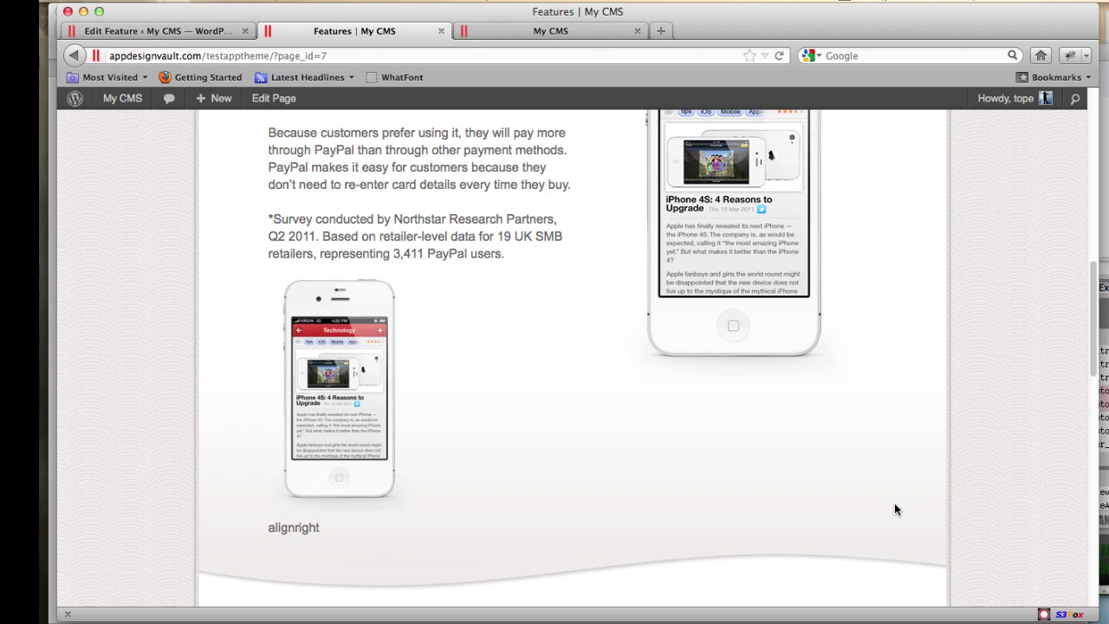
pyautogui.scroll(-4, 895, 502)
pyautogui.scroll(4, 727, 481)
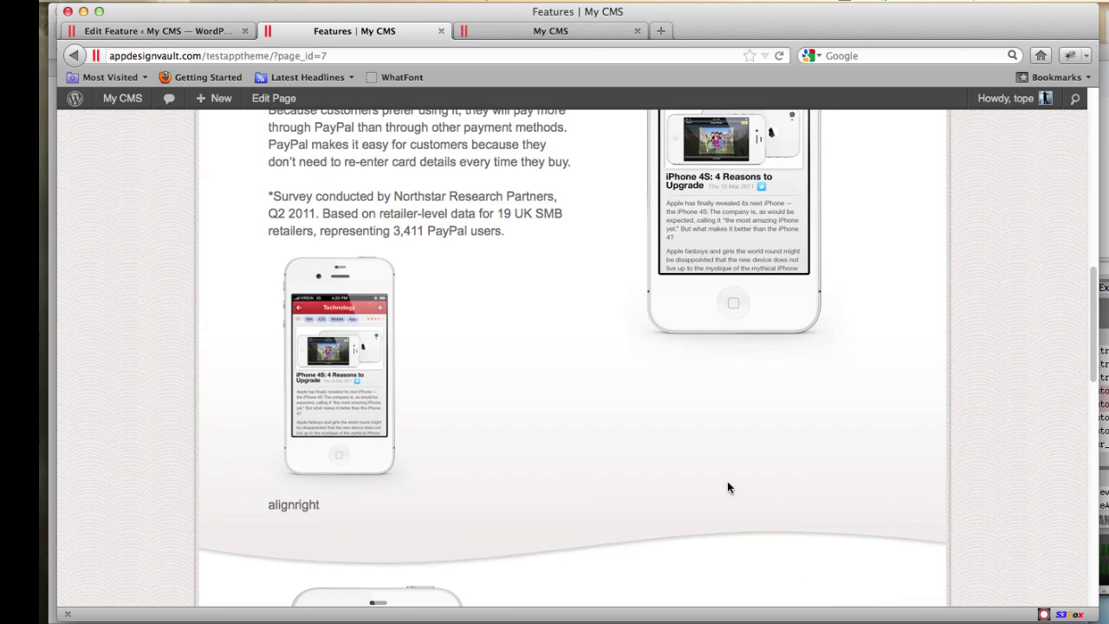
pyautogui.scroll(2, 357, 402)
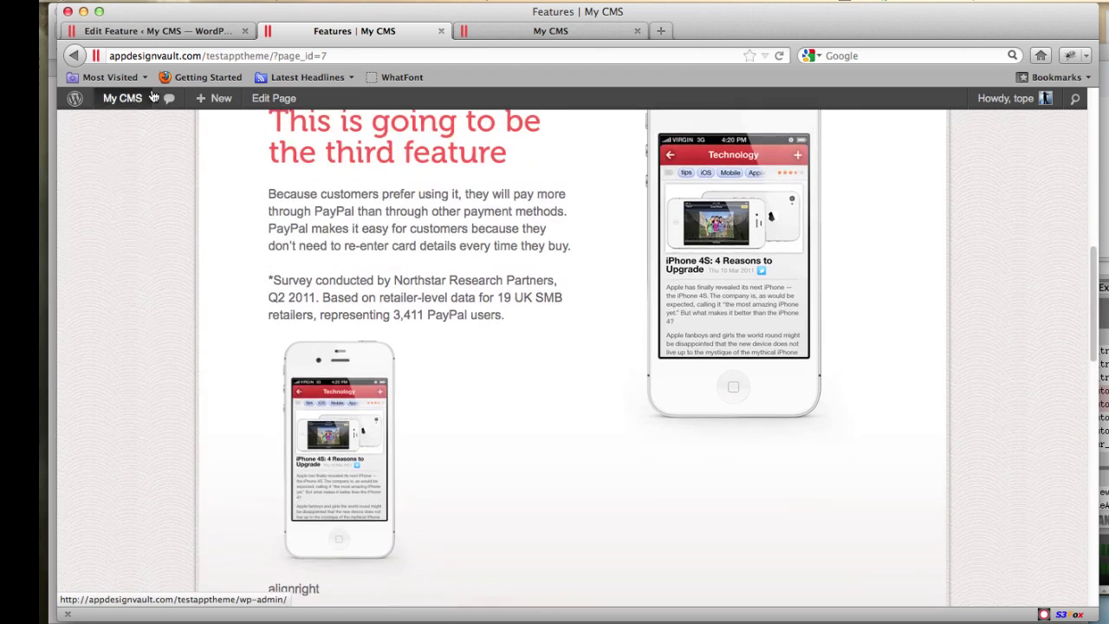
pyautogui.click(152, 32)
# - Review the feature's attached image in the media window and close it unchanged
pyautogui.click(898, 434)
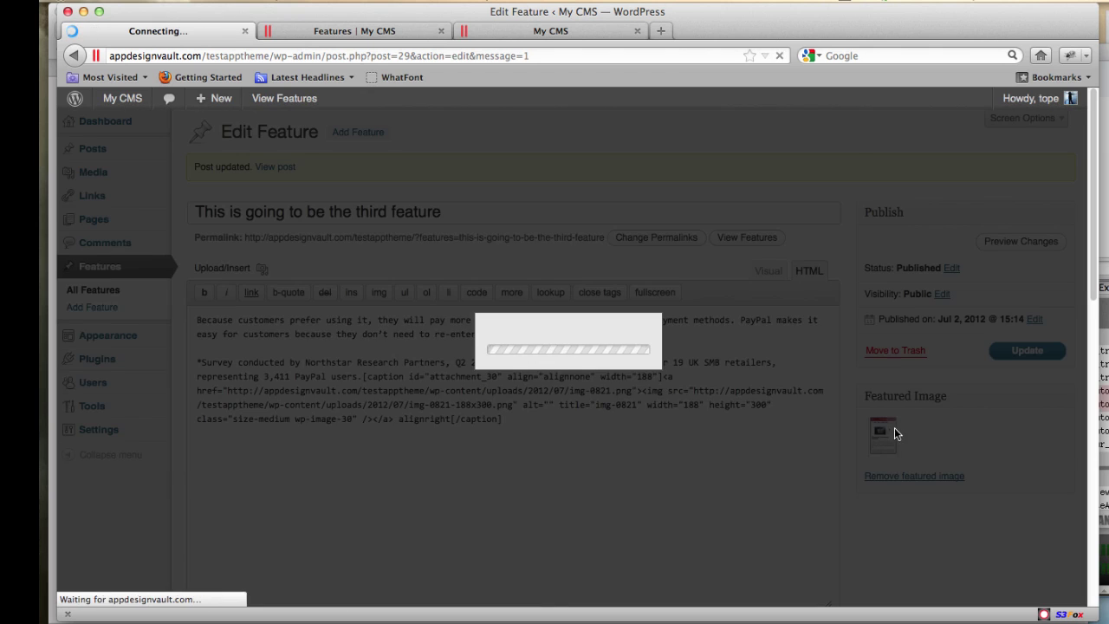
pyautogui.click(493, 166)
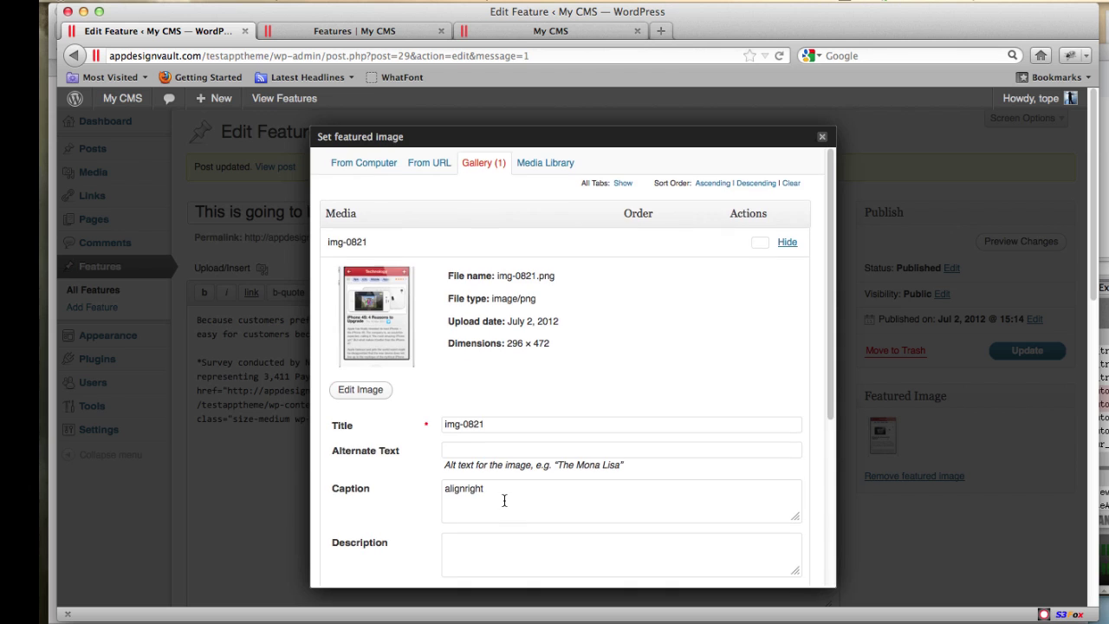
pyautogui.scroll(-5, 502, 502)
pyautogui.click(915, 468)
# - Delete the [caption] shortcode from the feature text and remove the featured image
pyautogui.click(530, 426)
pyautogui.moveTo(362, 377); pyautogui.dragTo(496, 424)
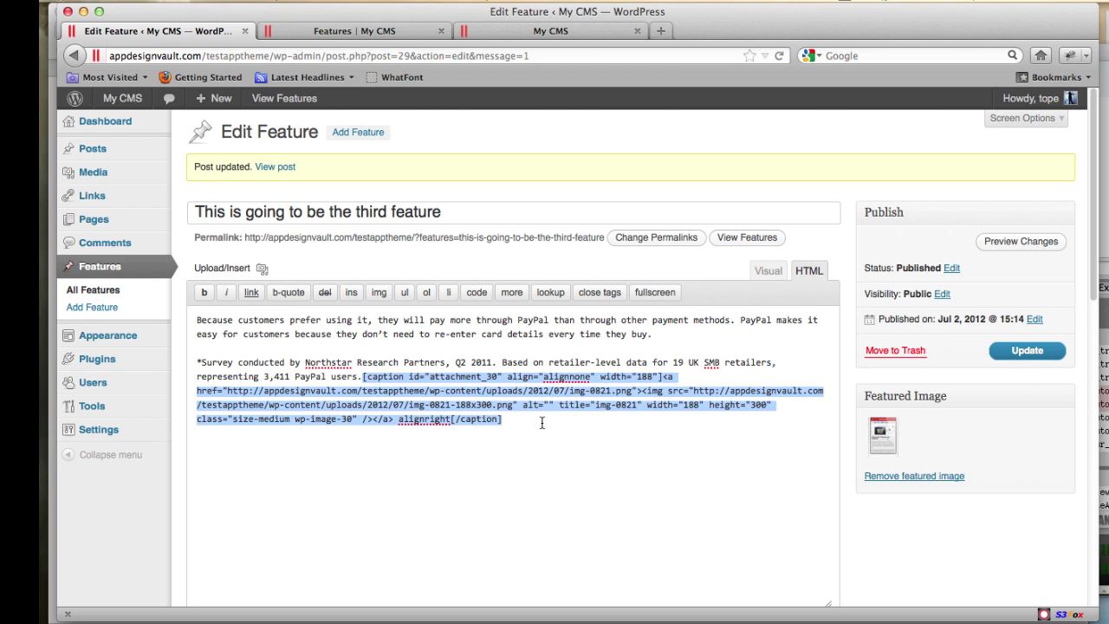
pyautogui.press('BackSpace')
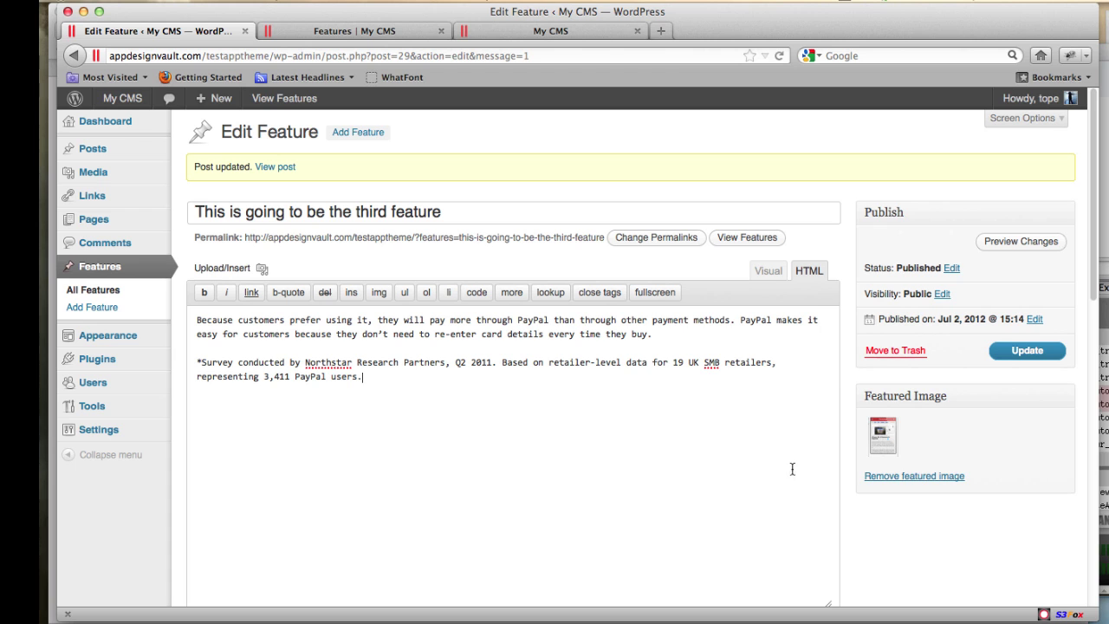
pyautogui.click(921, 481)
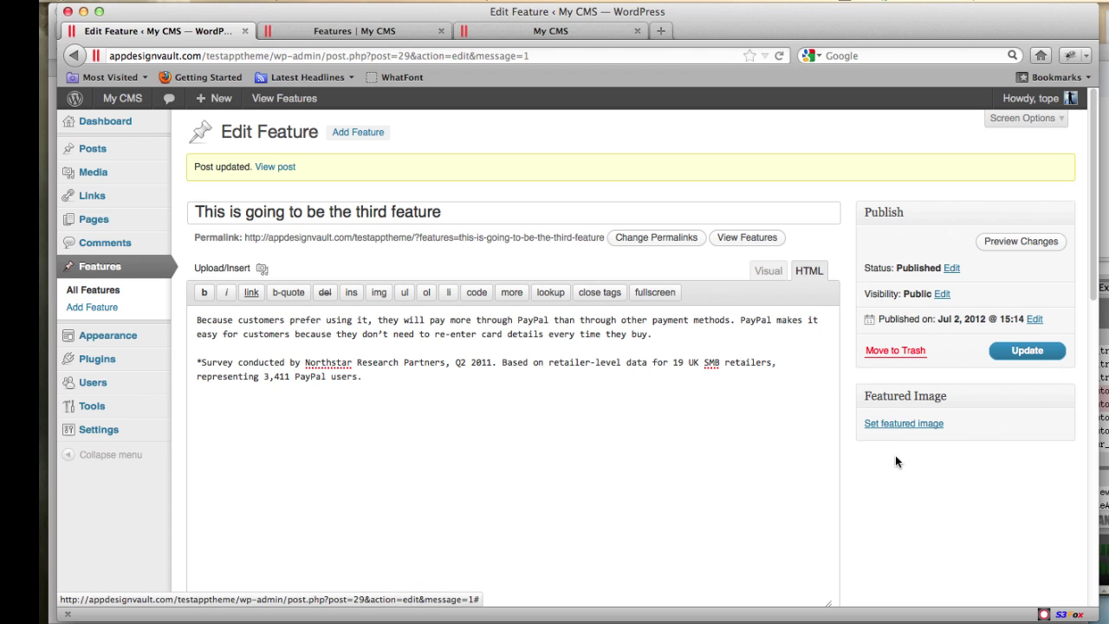
pyautogui.click(896, 426)
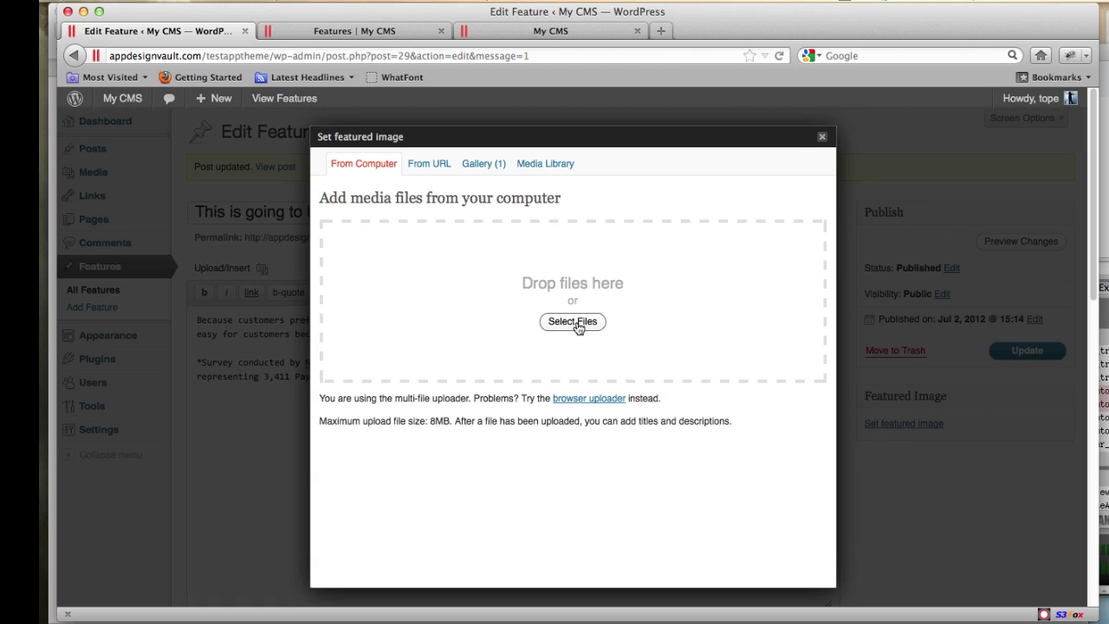
# - Set img-0821 from the Gallery as the featured image again and update the feature
pyautogui.click(485, 163)
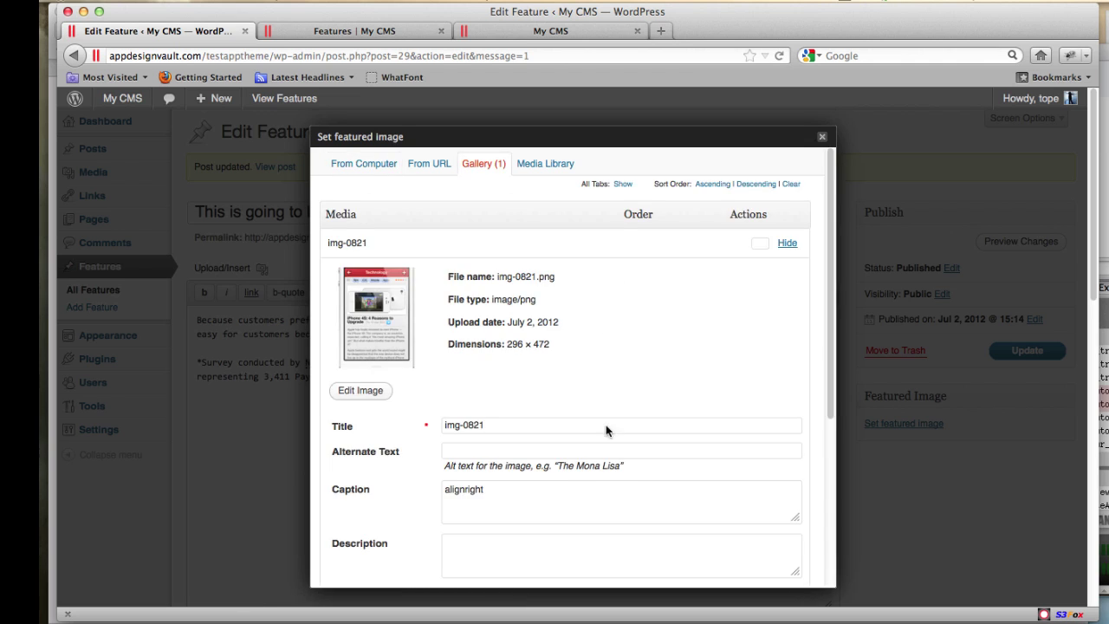
pyautogui.scroll(-5, 607, 434)
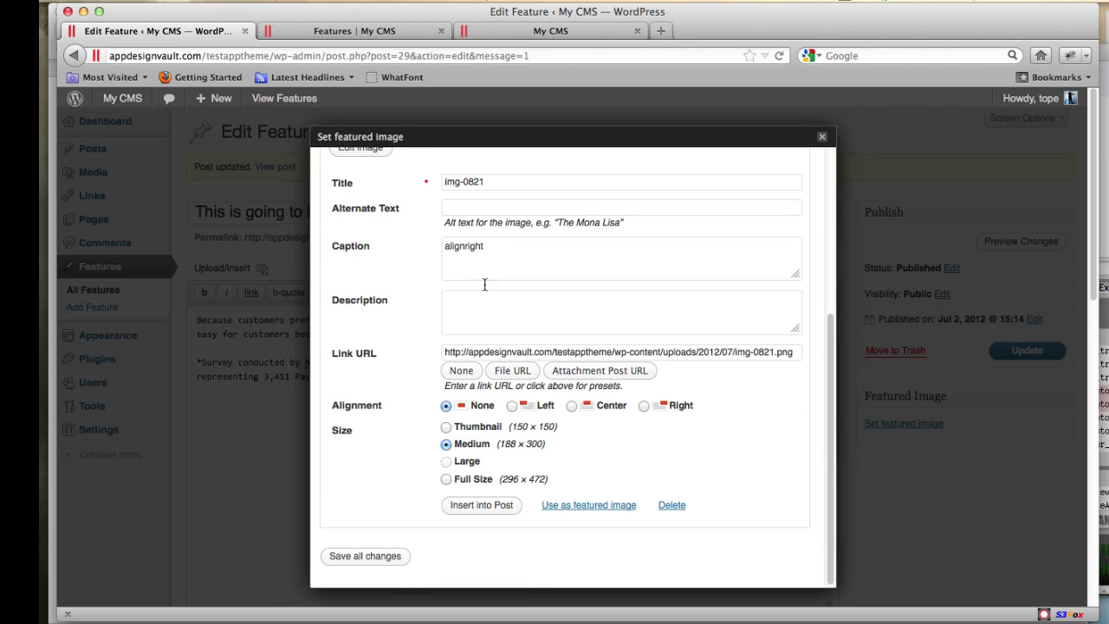
pyautogui.moveTo(493, 252); pyautogui.dragTo(364, 237)
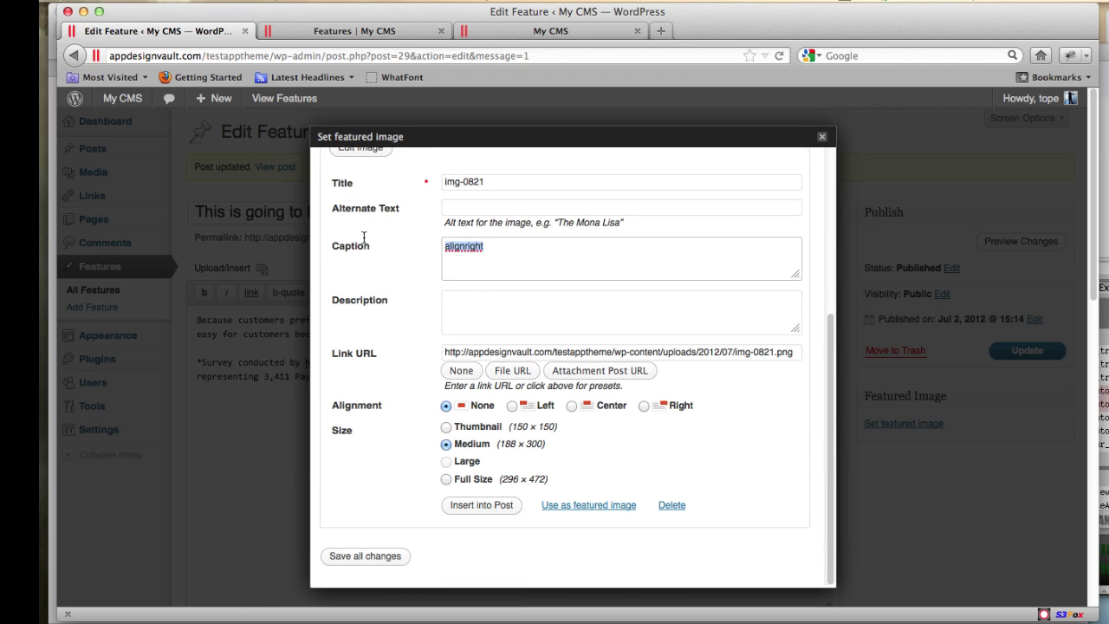
pyautogui.click(589, 505)
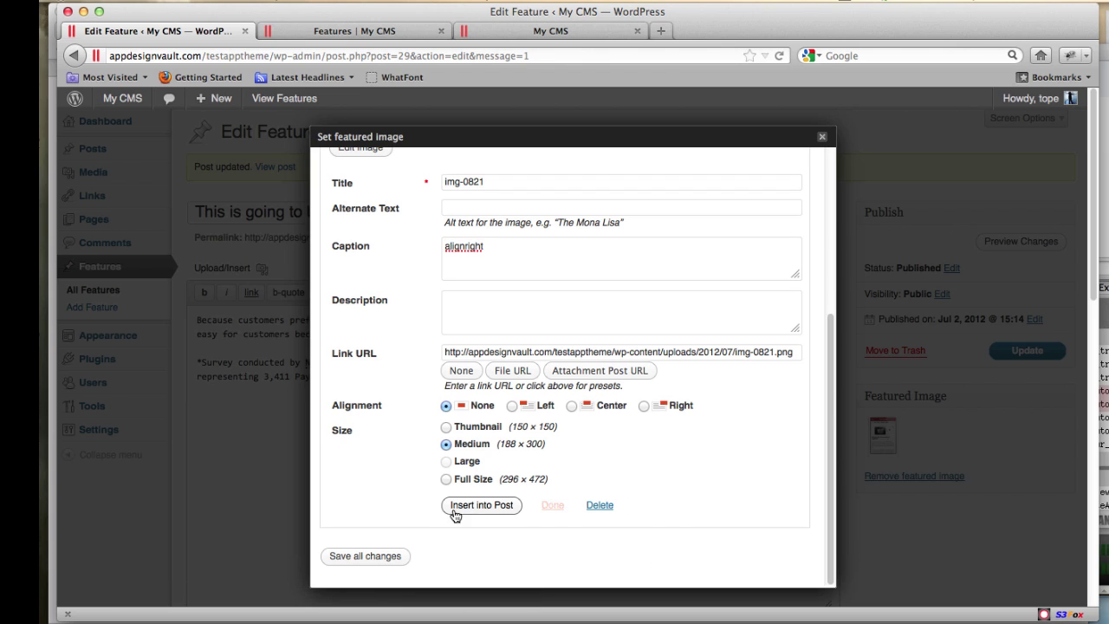
pyautogui.click(366, 558)
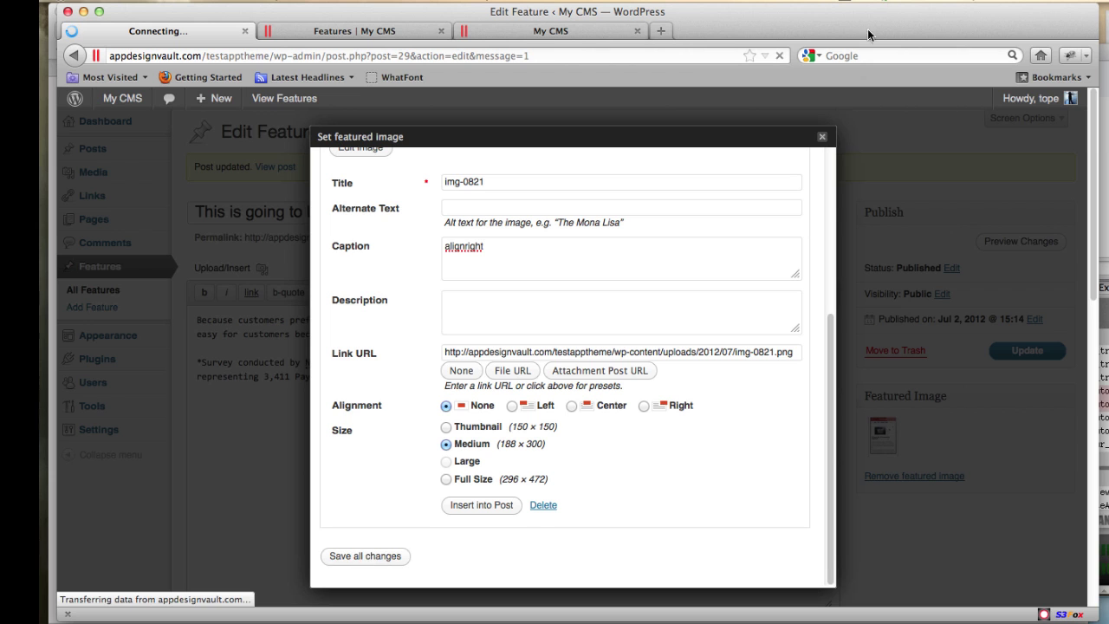
pyautogui.click(821, 136)
pyautogui.click(1027, 350)
# - View the live Contact page showing only the raw shortcode, then go back to the feature editor
pyautogui.click(391, 33)
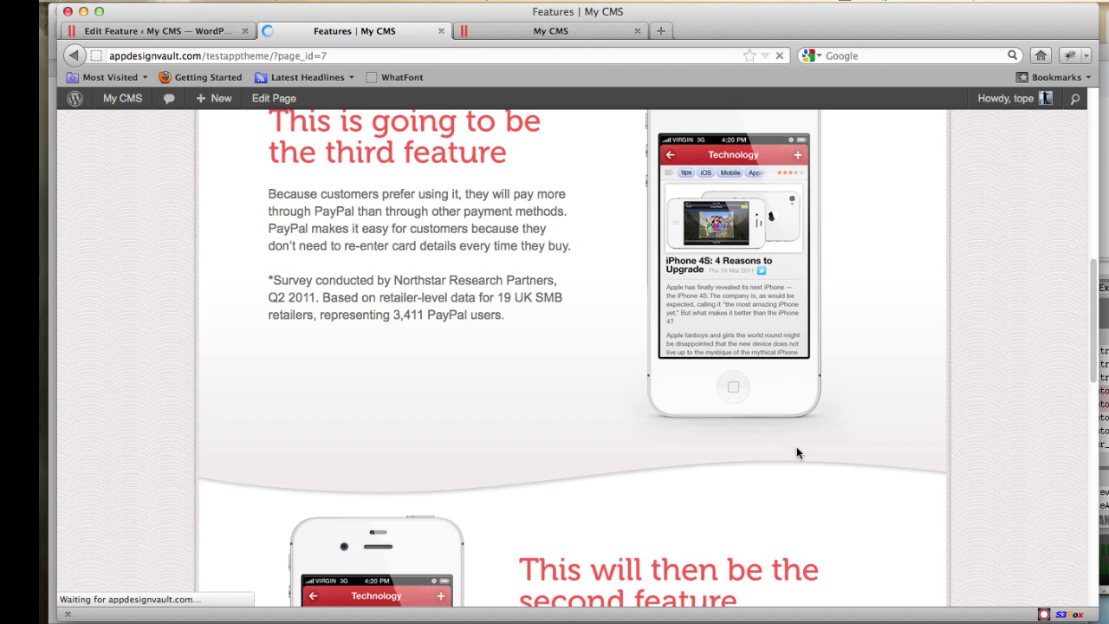
pyautogui.scroll(10, 824, 437)
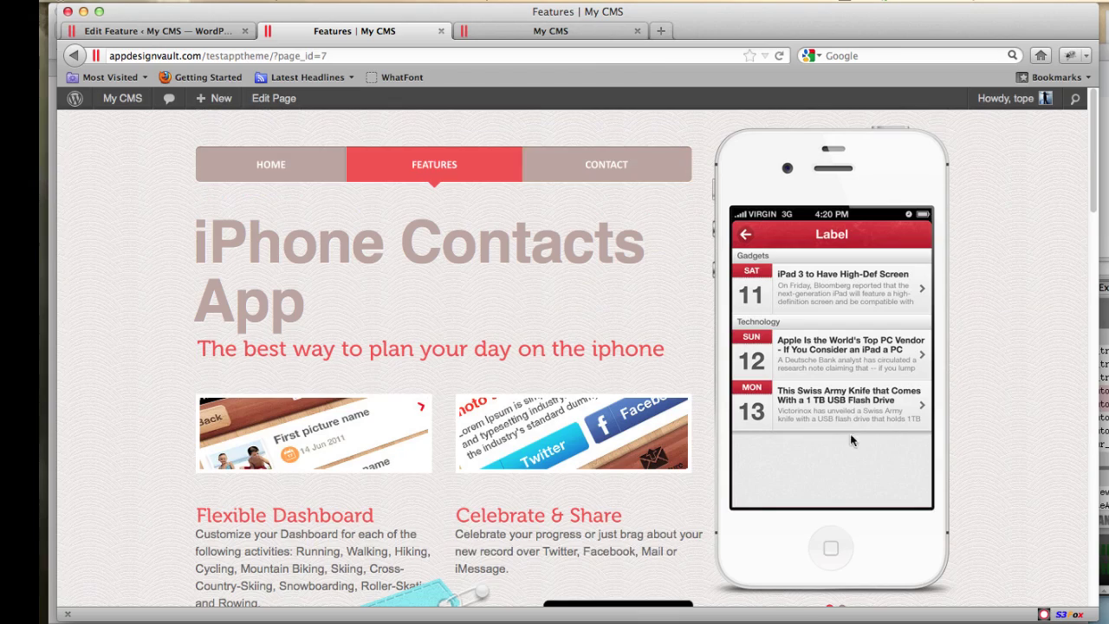
pyautogui.click(595, 164)
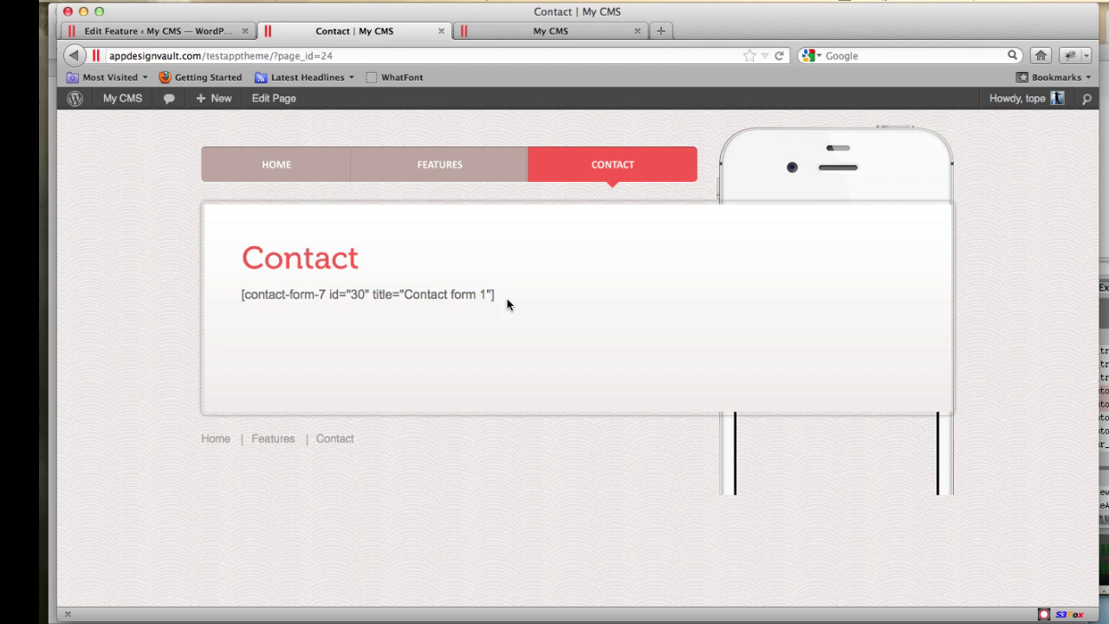
pyautogui.click(163, 32)
pyautogui.click(311, 32)
pyautogui.click(162, 31)
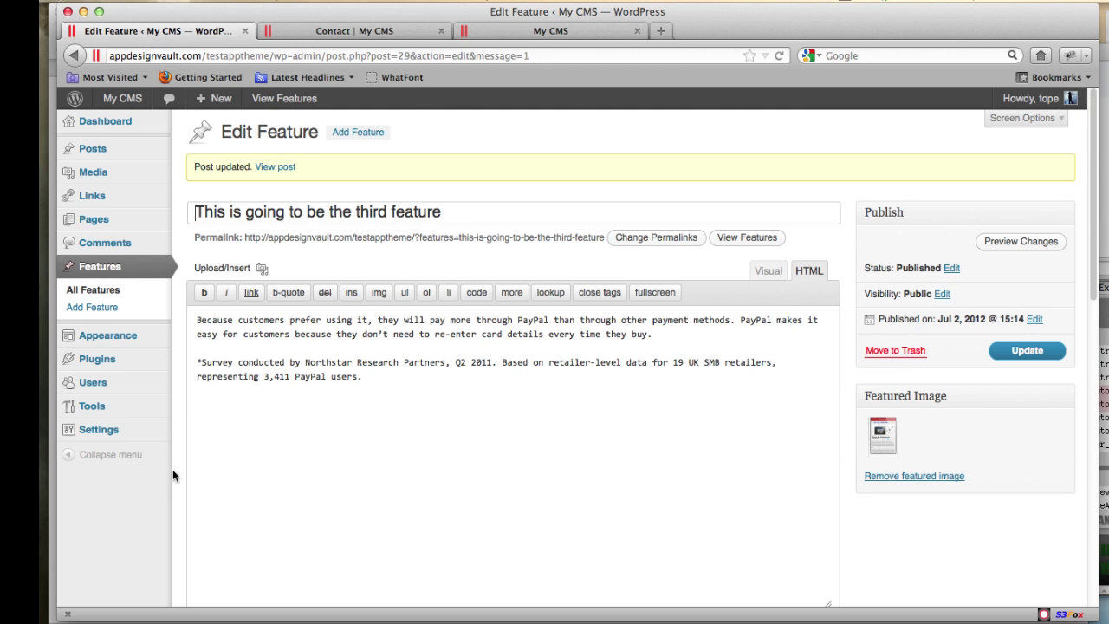
# - Search Add New Plugins for 'contact form 7', install Contact Form 7 3.2, and activate it
pyautogui.moveTo(87, 419)
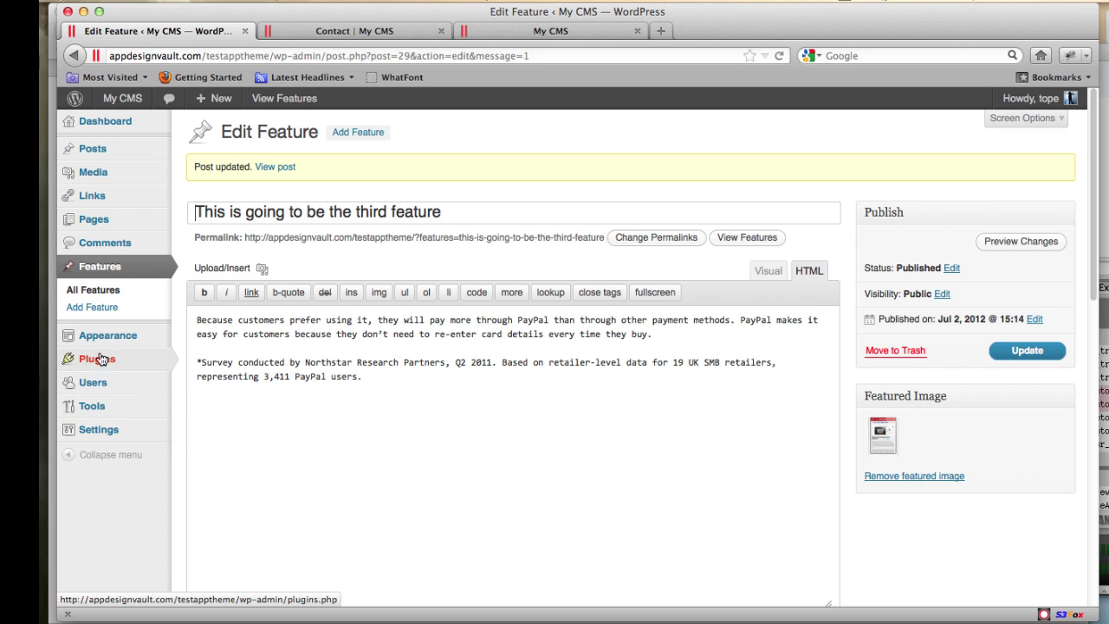
pyautogui.moveTo(104, 371)
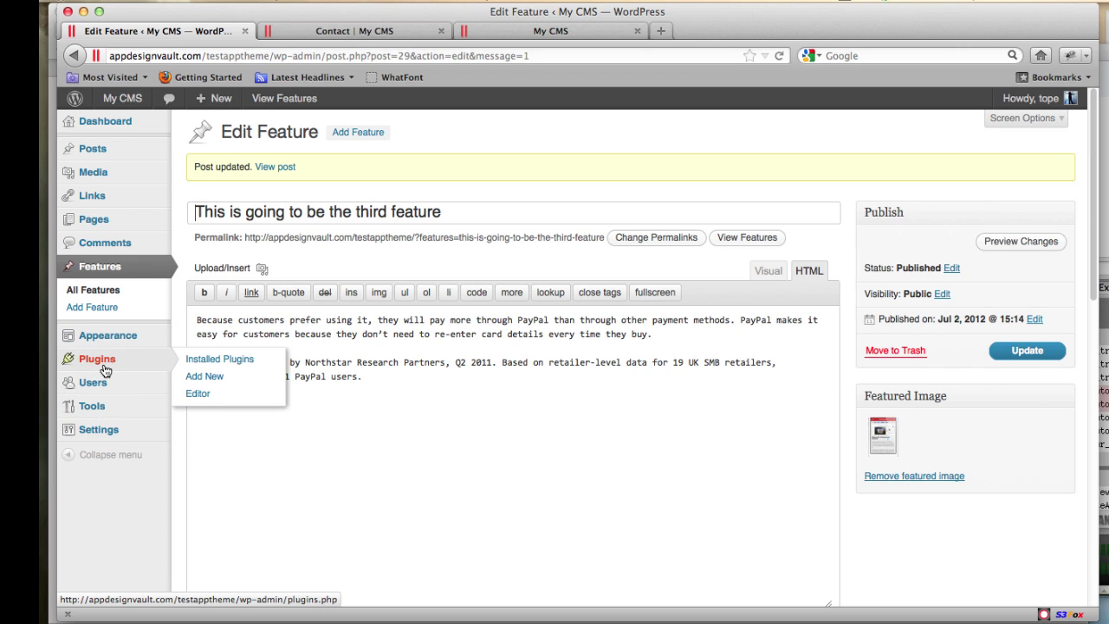
pyautogui.click(217, 367)
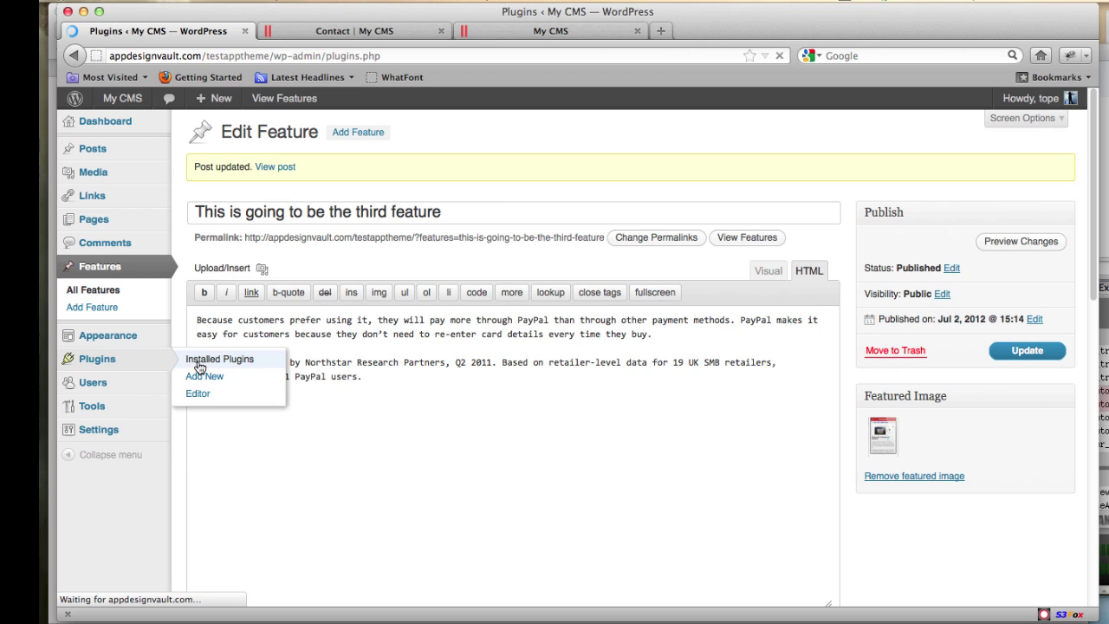
pyautogui.click(312, 131)
pyautogui.click(246, 249)
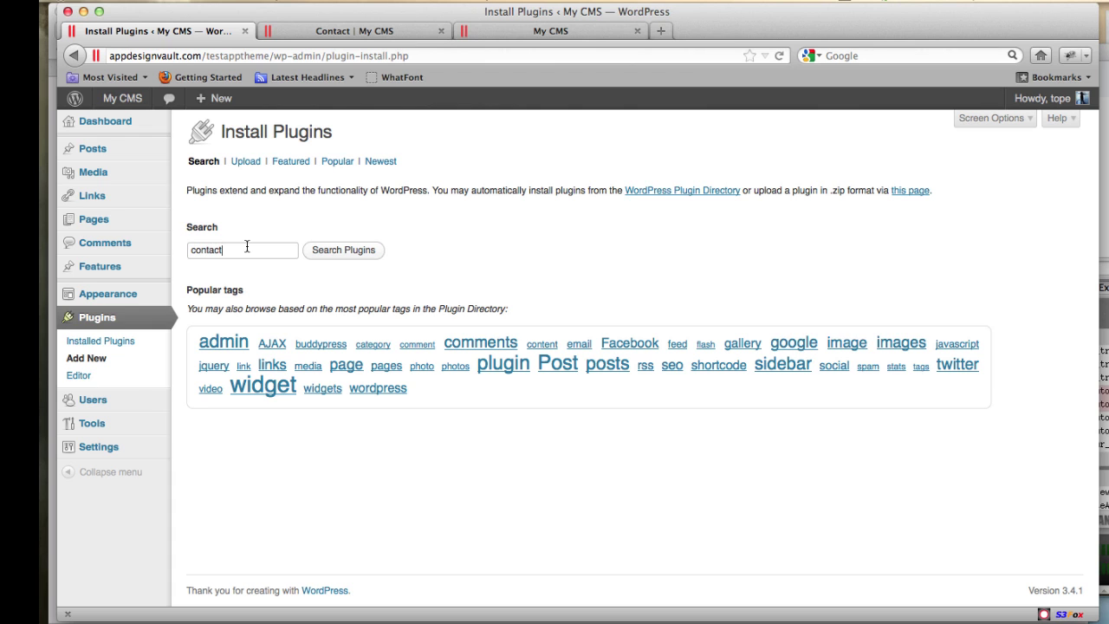
pyautogui.press('Return')
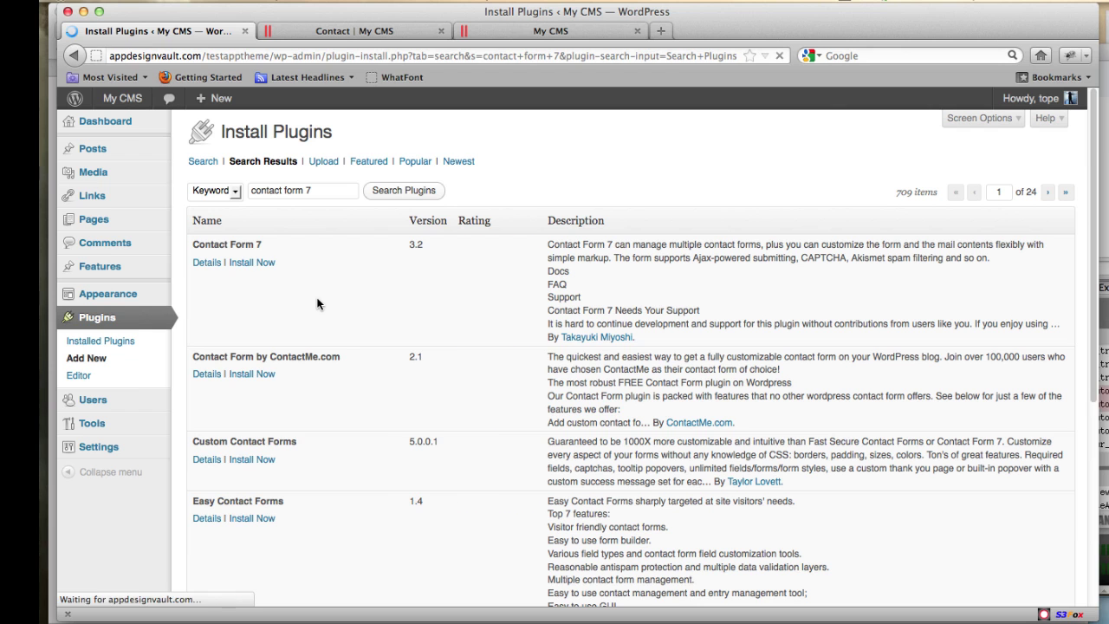
pyautogui.moveTo(206, 243); pyautogui.dragTo(262, 244)
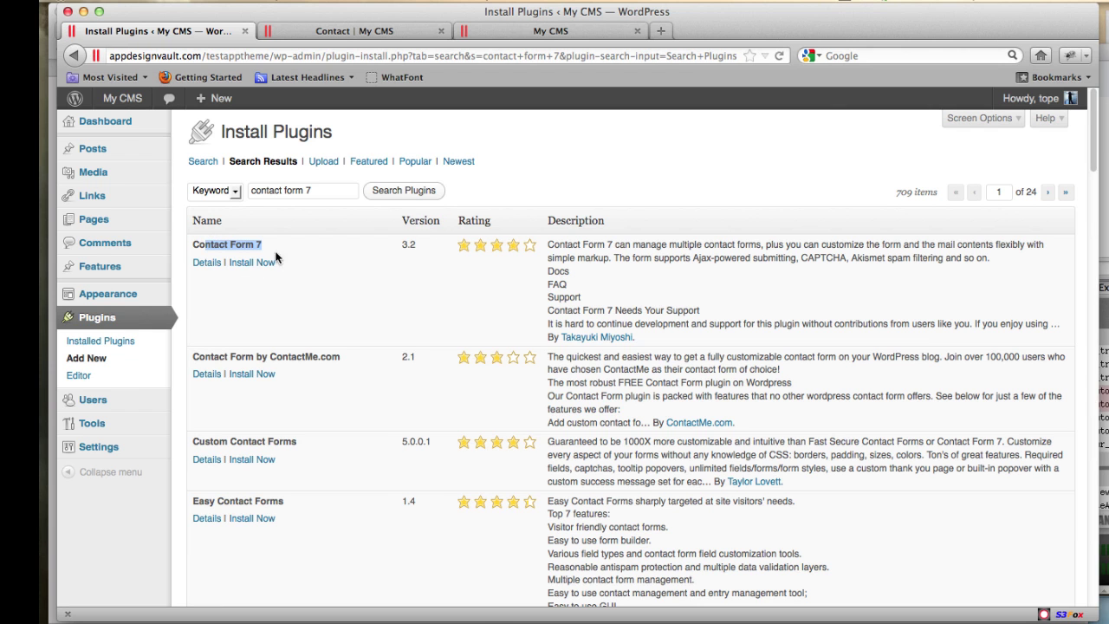
pyautogui.click(252, 263)
pyautogui.click(635, 315)
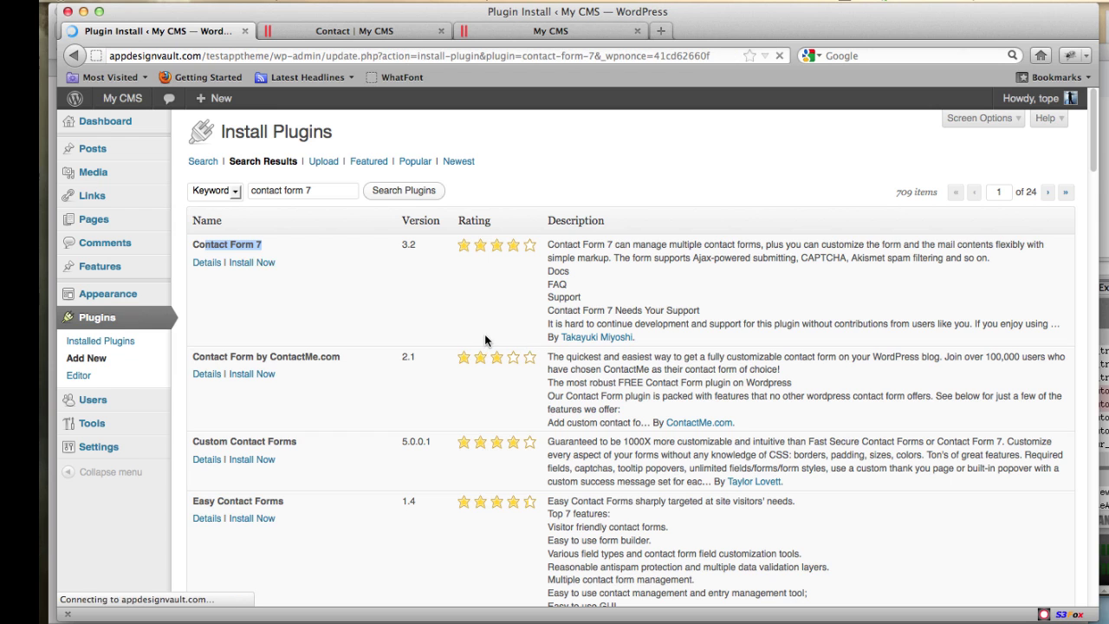
pyautogui.click(236, 257)
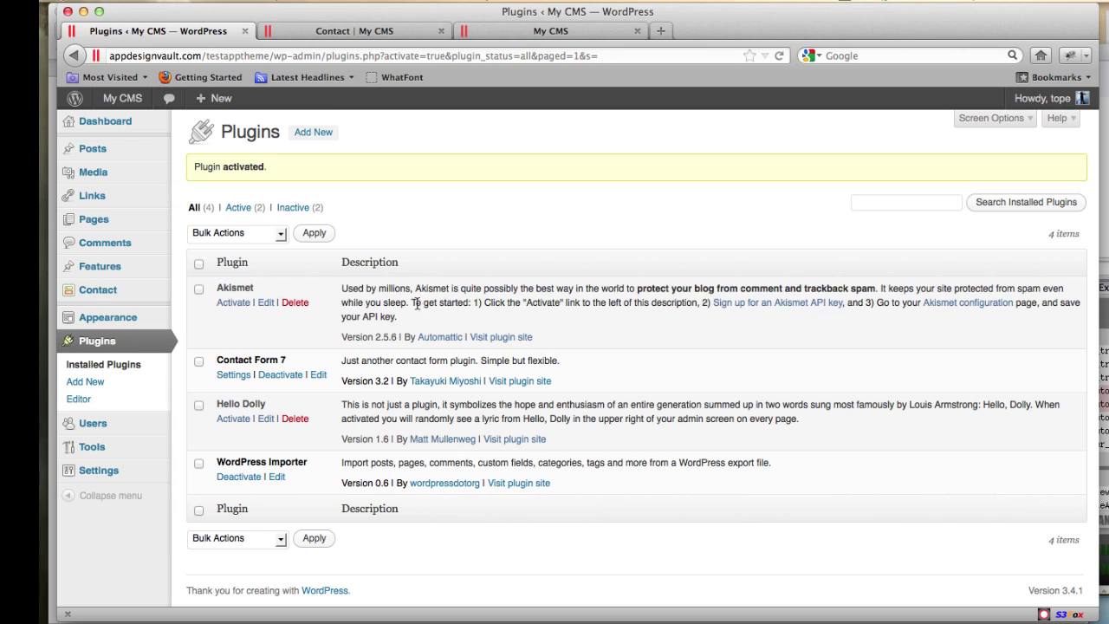
# - Save Contact form 1 and select its shortcode [contact-form-7 id="31" title="Contact form 1"]
pyautogui.click(87, 292)
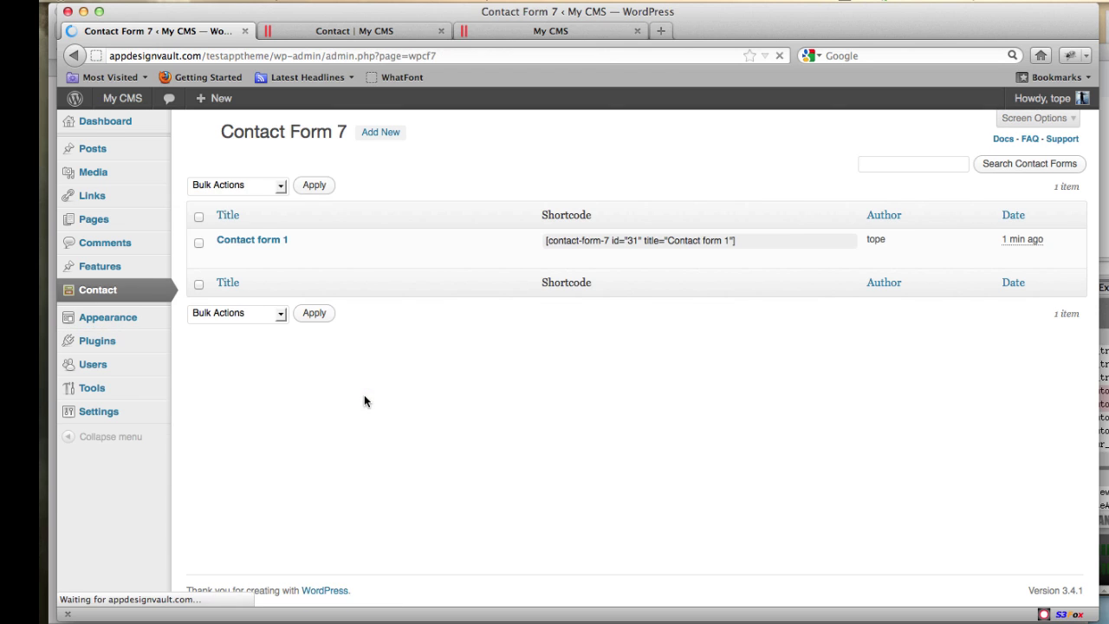
pyautogui.click(254, 241)
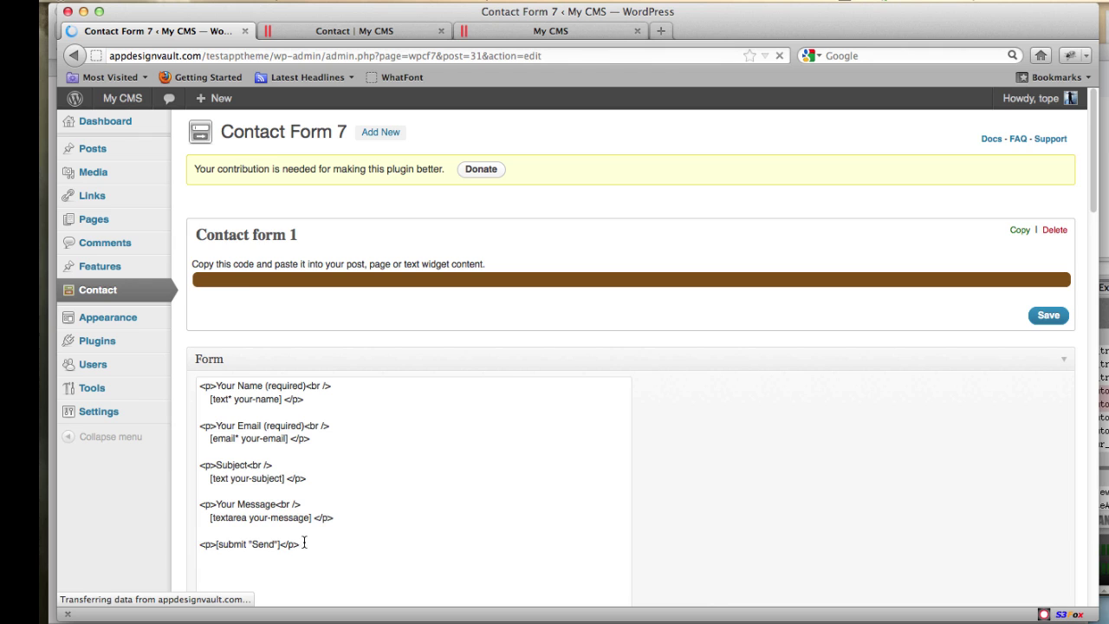
pyautogui.scroll(-3, 658, 374)
pyautogui.moveTo(305, 358); pyautogui.dragTo(192, 177)
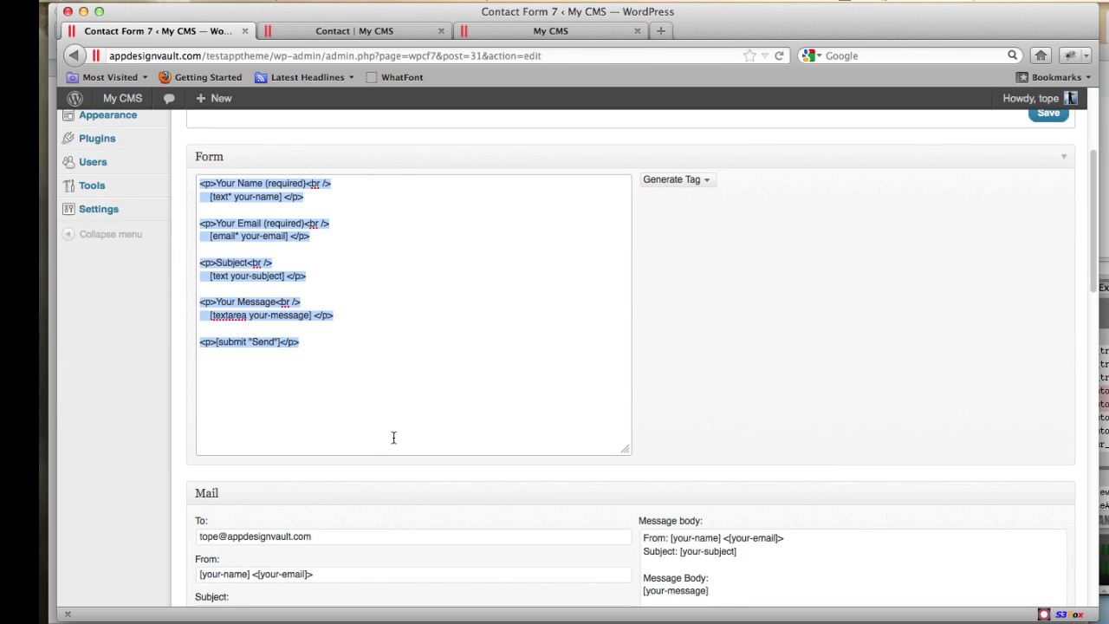
pyautogui.scroll(3, 633, 387)
pyautogui.click(1049, 315)
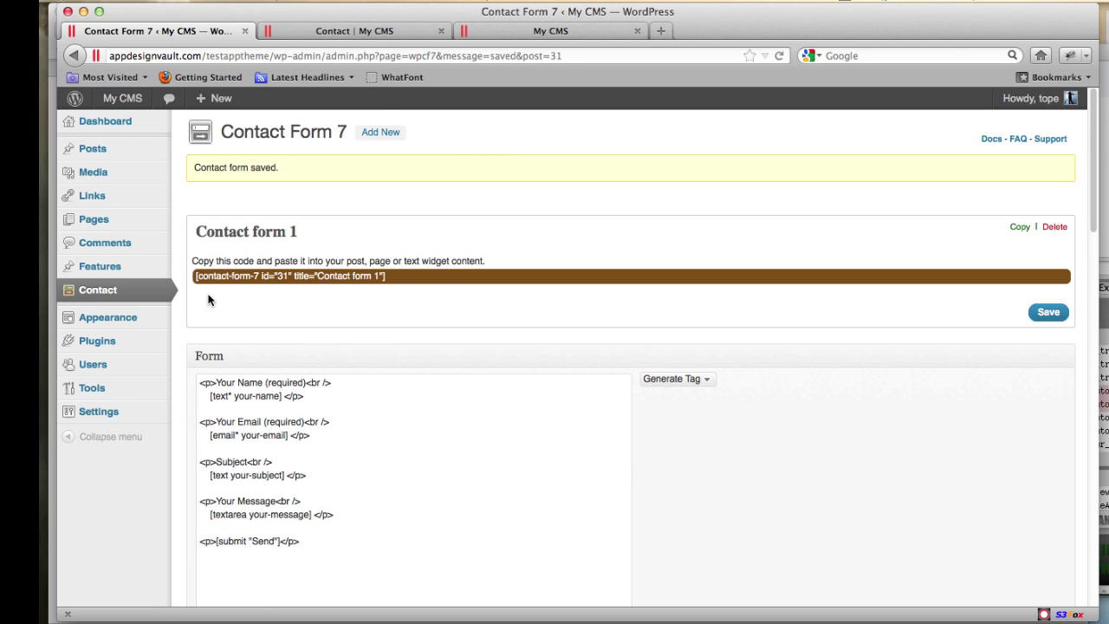
pyautogui.moveTo(194, 276); pyautogui.dragTo(374, 275)
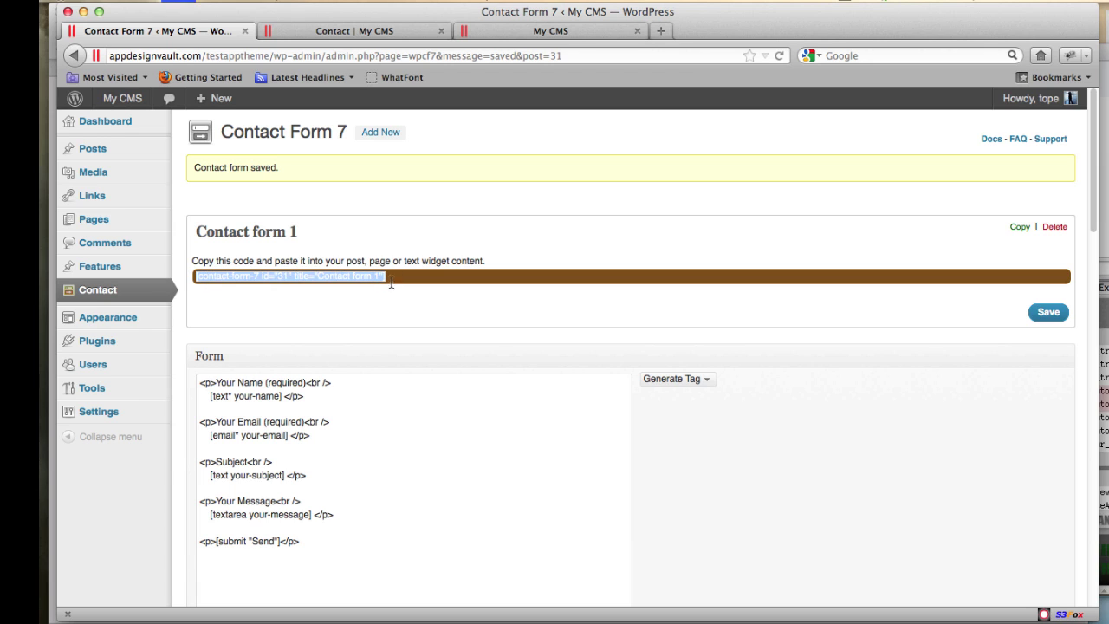
pyautogui.click(293, 326)
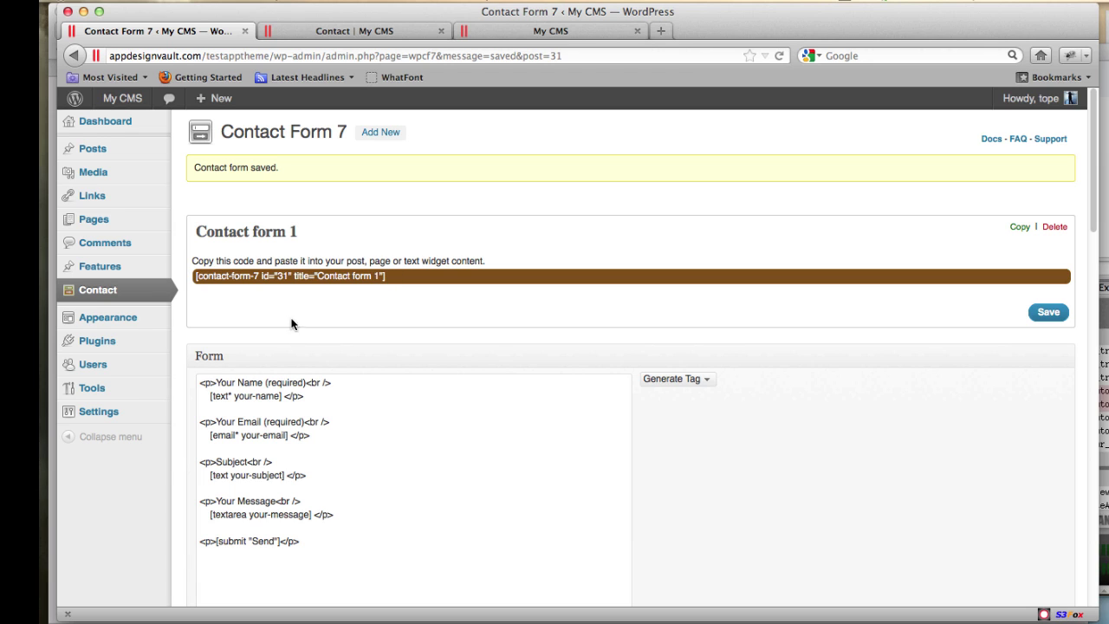
# - Replace the Contact page's old shortcode with the id 31 Contact form 1 shortcode and update
pyautogui.click(94, 221)
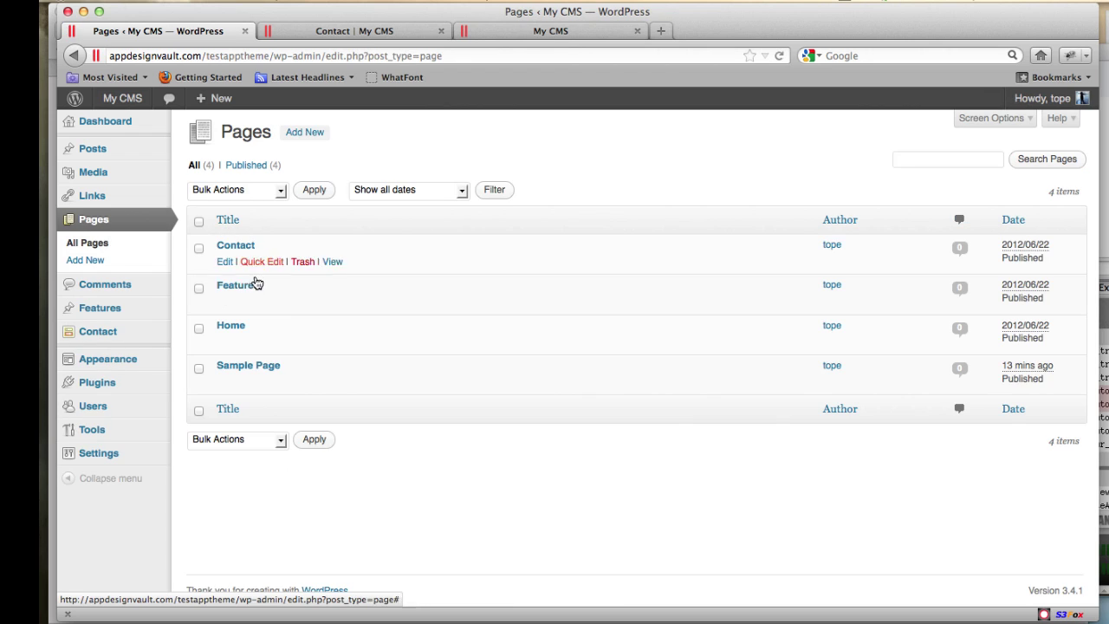
pyautogui.click(233, 246)
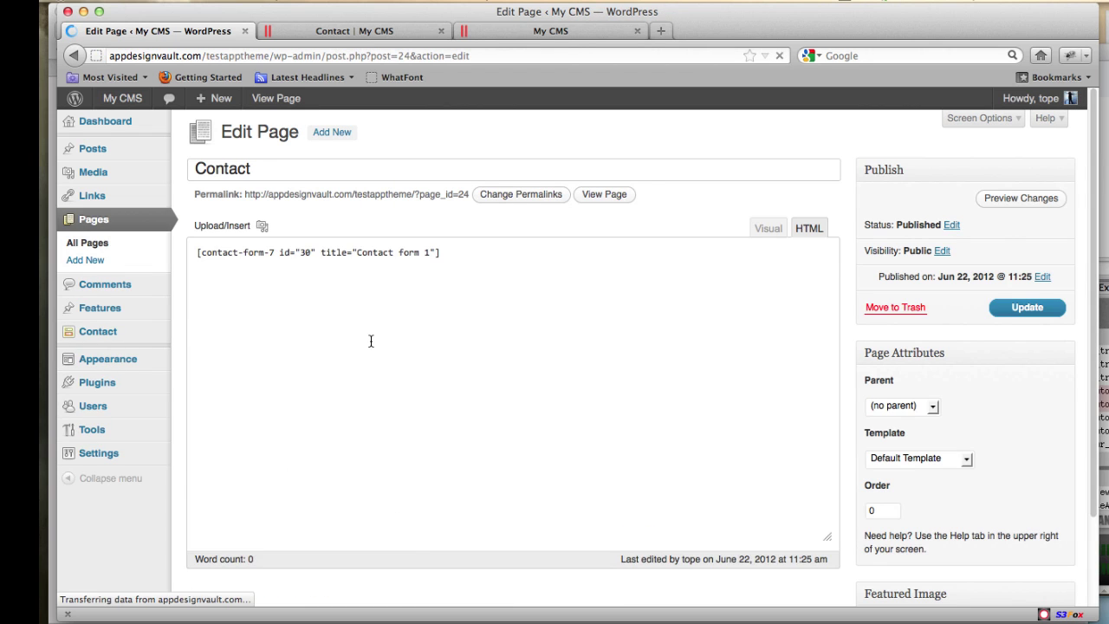
pyautogui.press('super+a')
pyautogui.press('BackSpace')
pyautogui.write('[contact-form-7 id="31" title="Contact form 1"]')
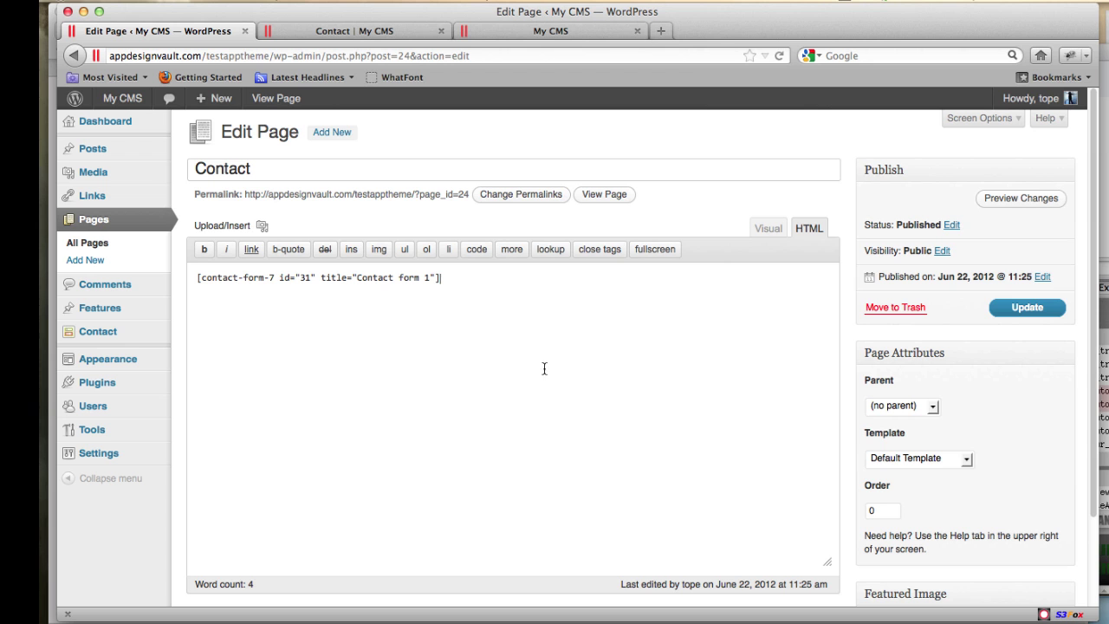
pyautogui.click(1043, 317)
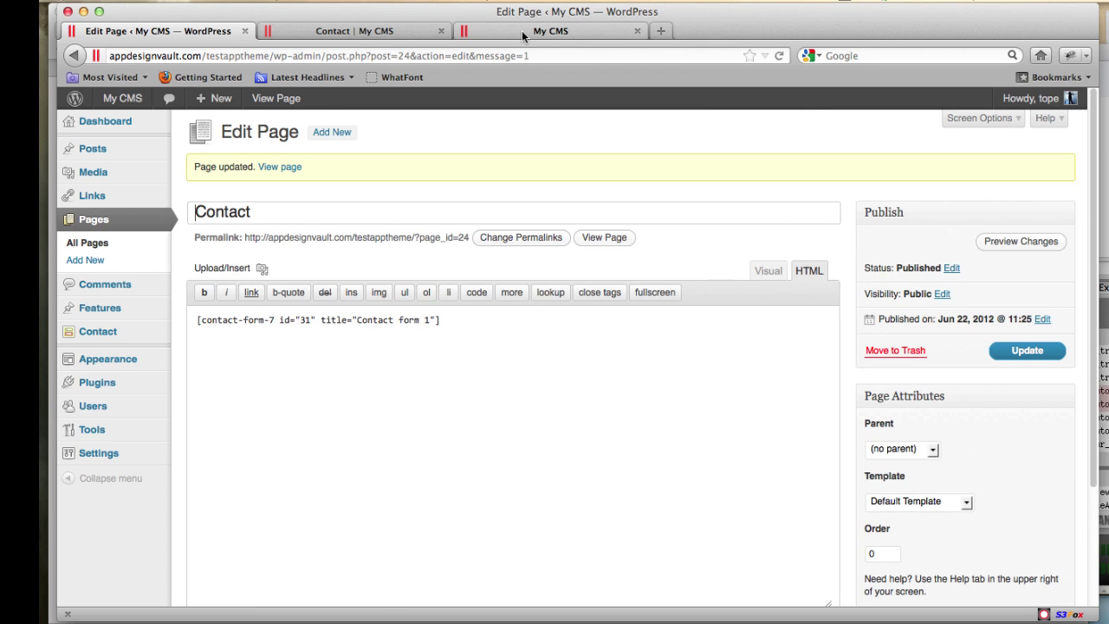
# - Reload the live Contact page to check the embedded form, then return to the editor
pyautogui.click(522, 30)
pyautogui.hotkey('ctrl', 'shift', 'Tab')
pyautogui.click(781, 57)
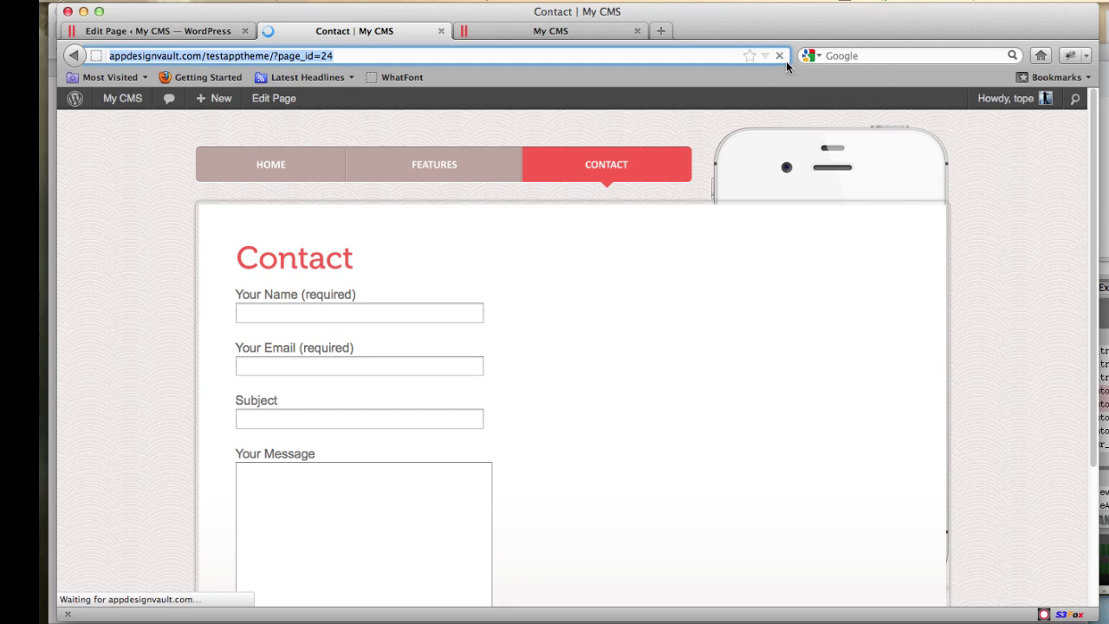
pyautogui.scroll(-3, 651, 459)
pyautogui.scroll(3, 652, 464)
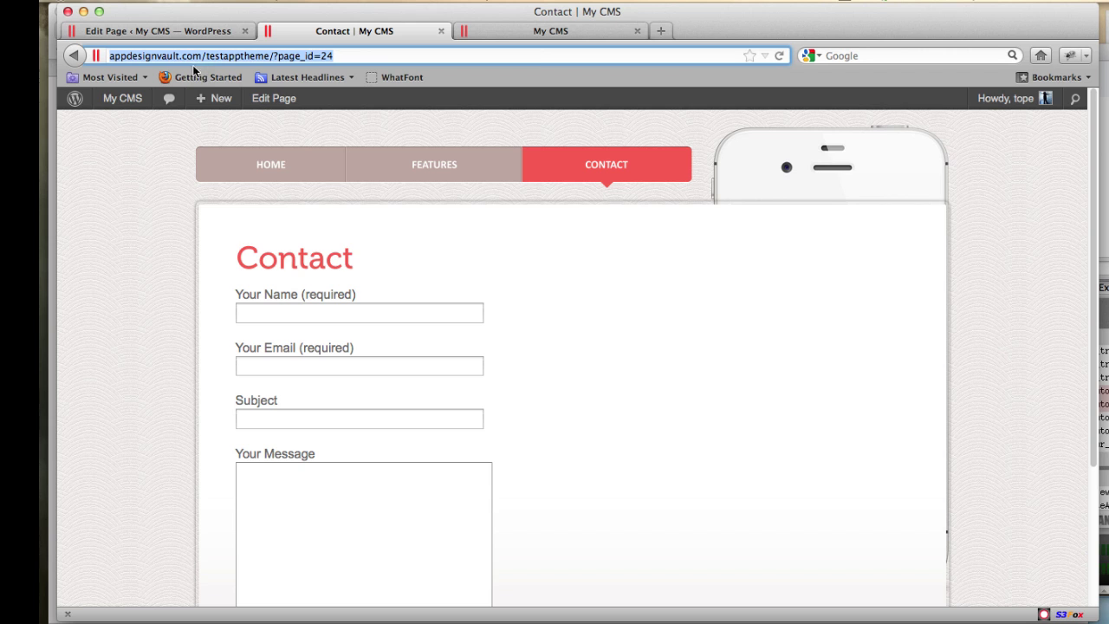
pyautogui.click(186, 31)
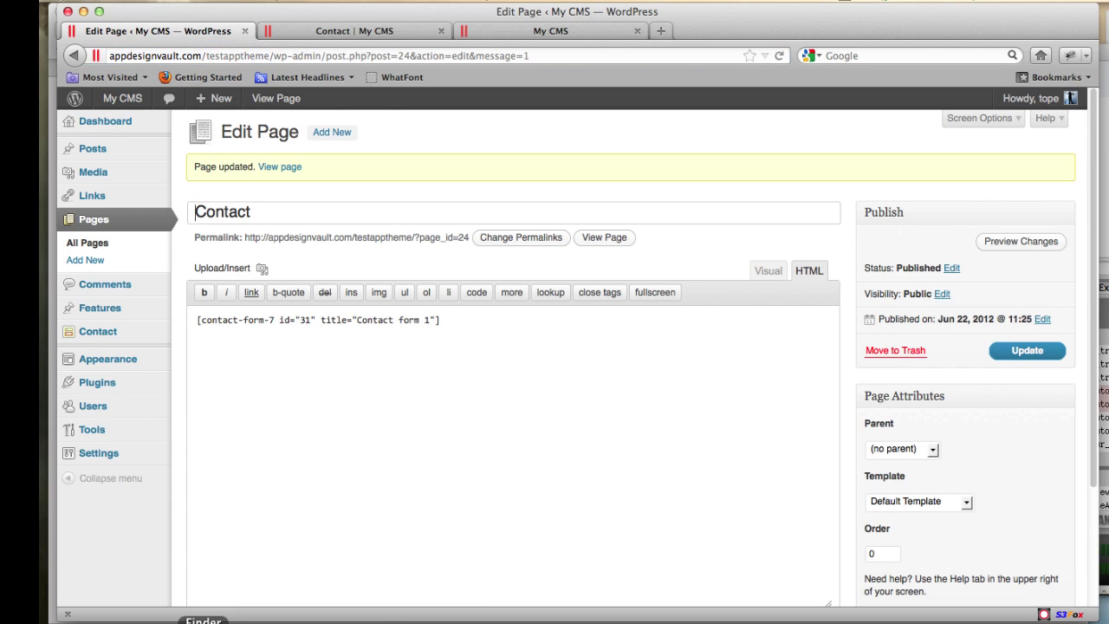
# - Copy all the HTML from contact-form-markup in TextEdit, close it, and return to Firefox
pyautogui.hotkey('ctrl', 'Left')
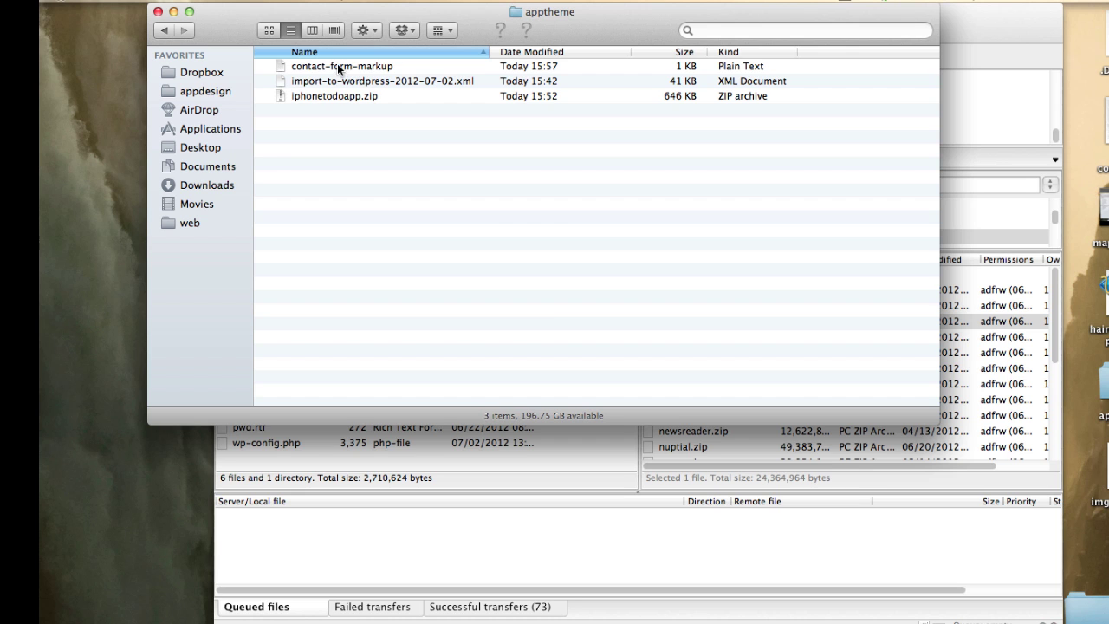
pyautogui.click(337, 66)
pyautogui.doubleClick(360, 65)
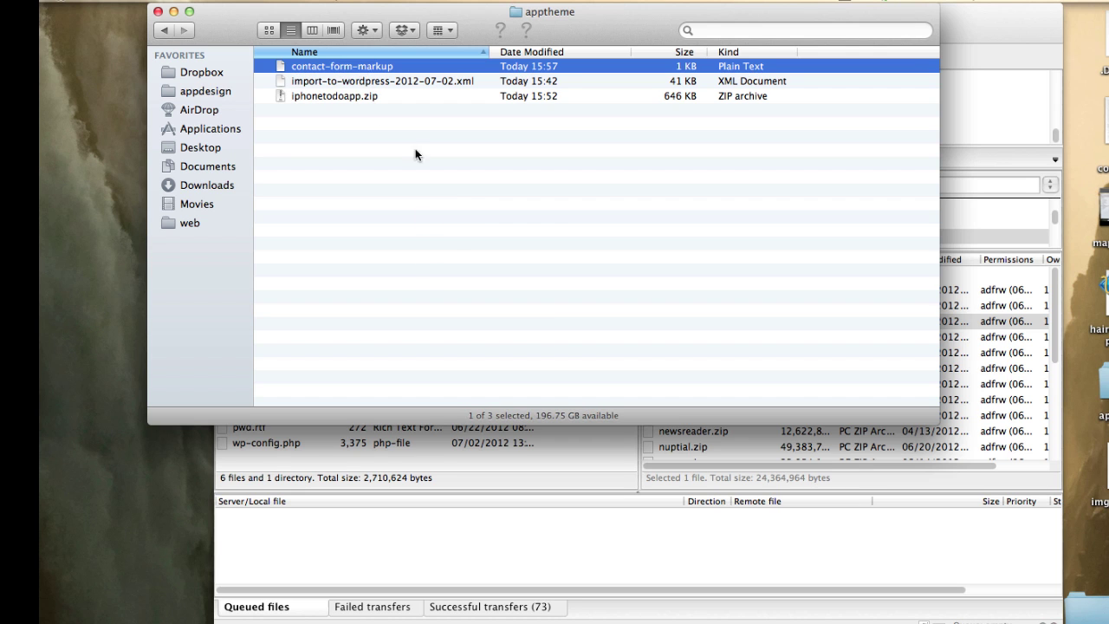
pyautogui.press('super+a')
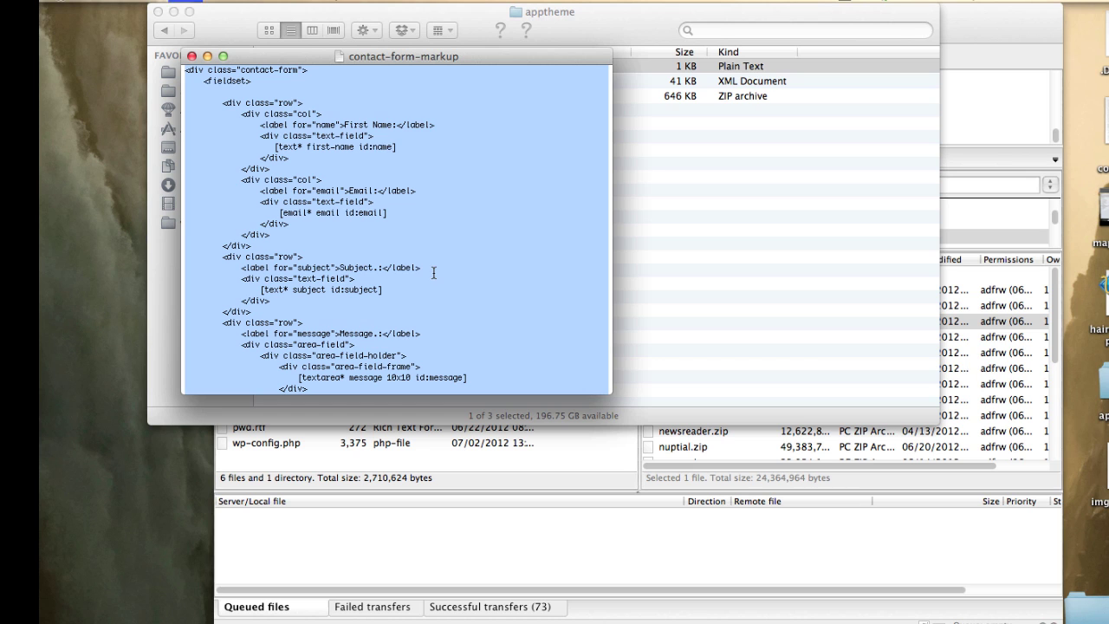
pyautogui.click(192, 56)
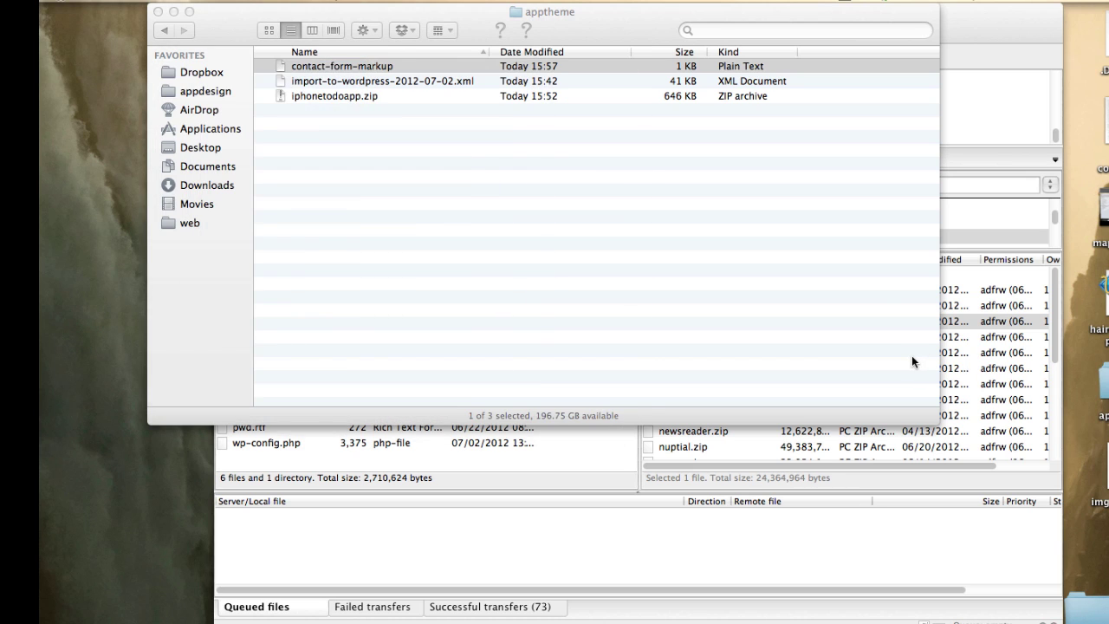
pyautogui.press('super+Tab')
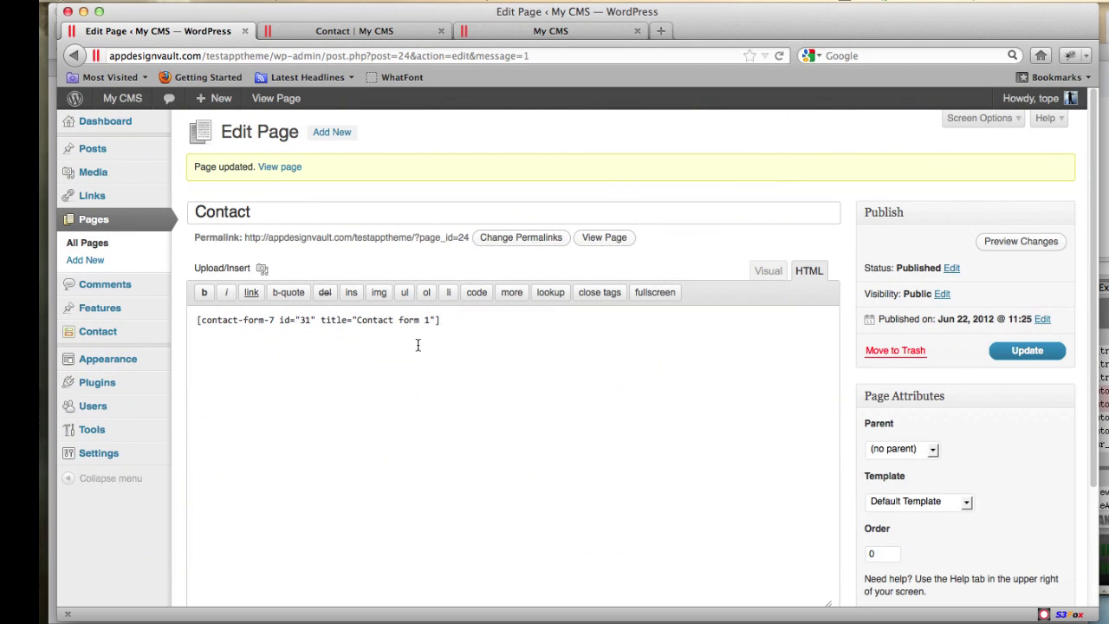
# - Paste the custom contact-form HTML over Contact form 1's existing Form markup and save it
pyautogui.click(93, 336)
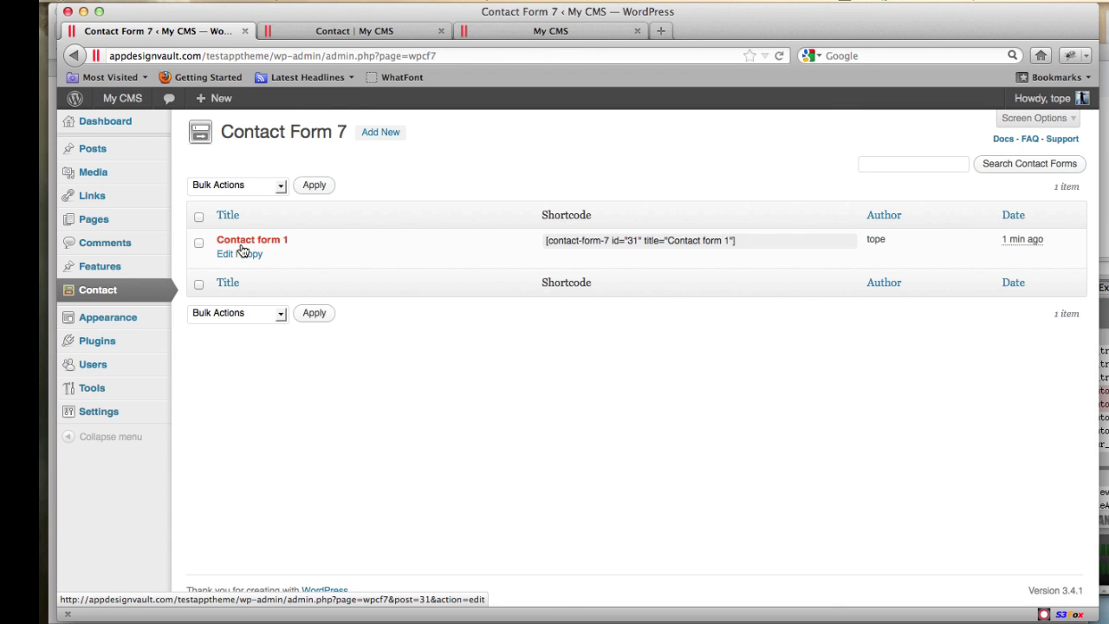
pyautogui.click(243, 243)
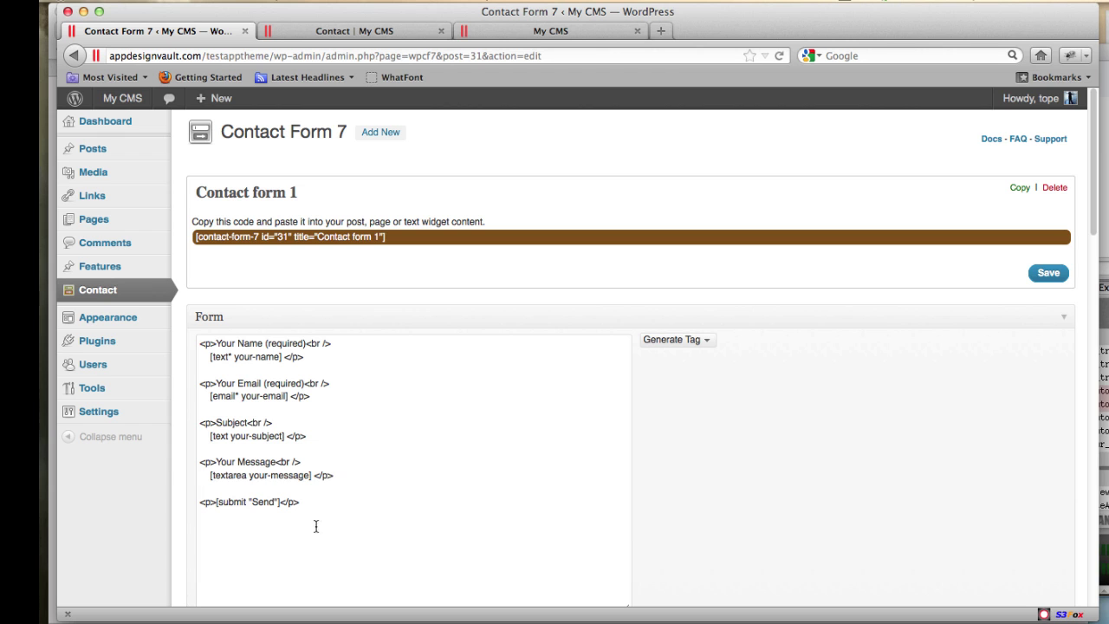
pyautogui.moveTo(423, 522); pyautogui.dragTo(125, 342)
pyautogui.press('super+v')
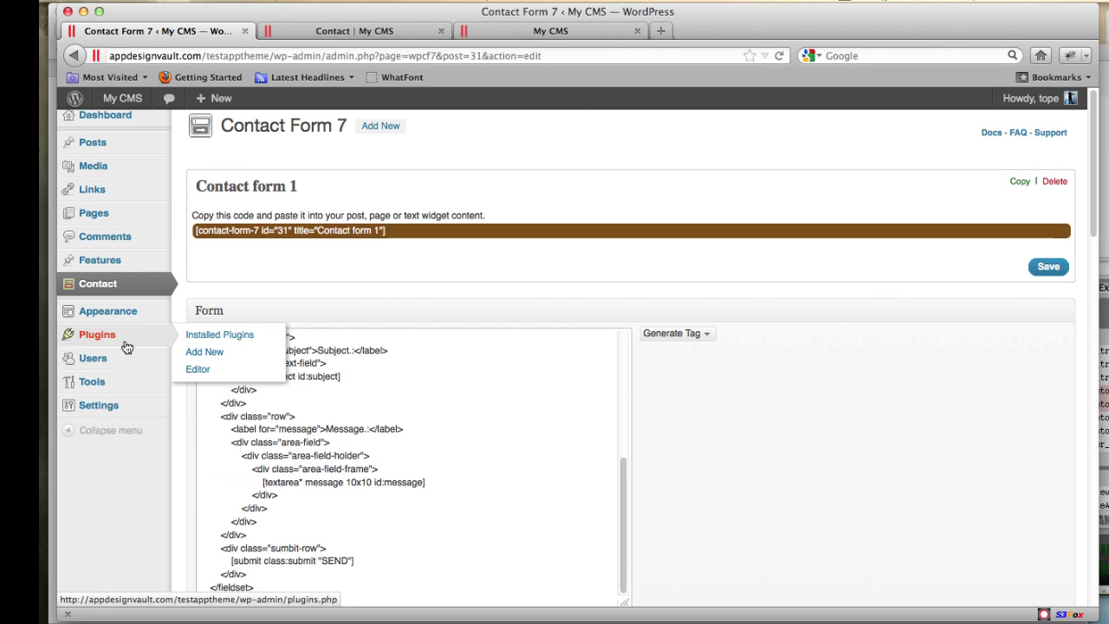
pyautogui.scroll(-5, 445, 453)
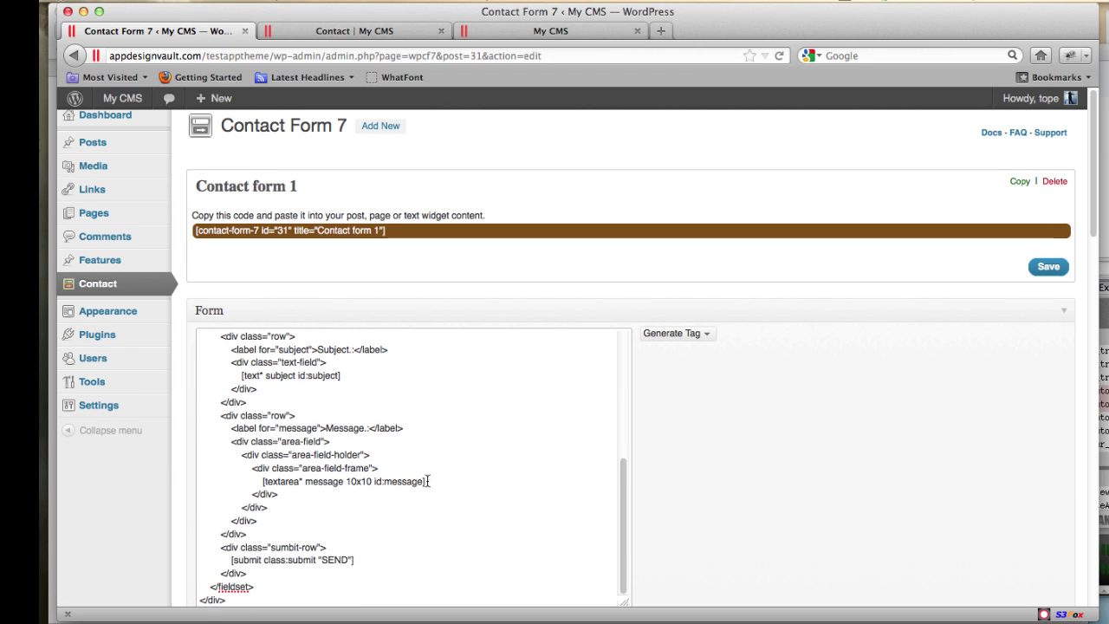
pyautogui.scroll(-10, 428, 481)
pyautogui.scroll(10, 846, 438)
pyautogui.click(1048, 235)
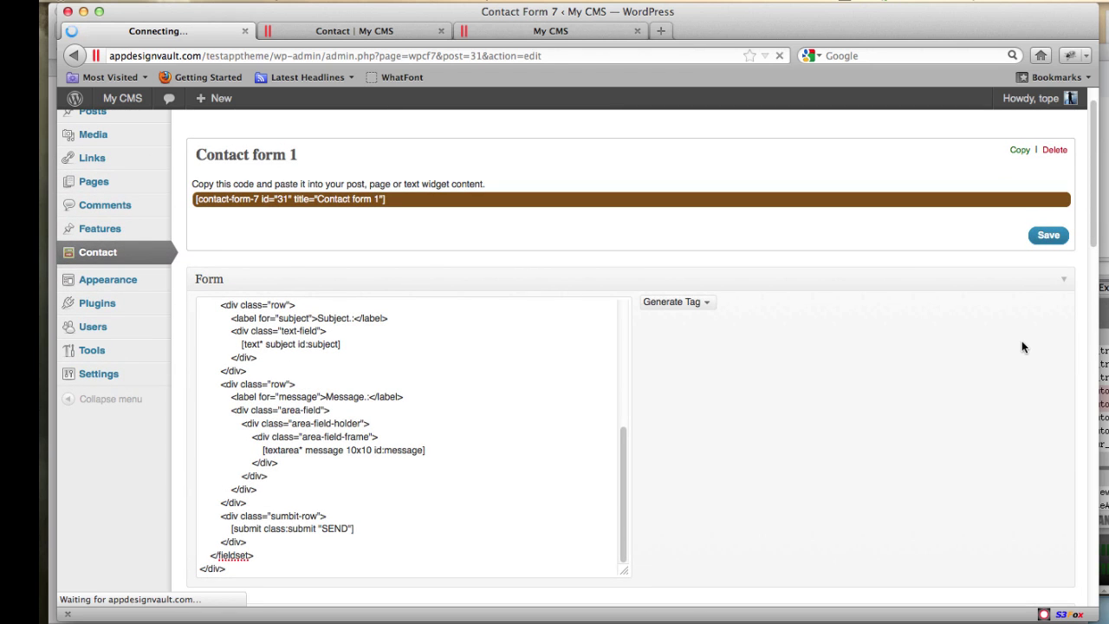
pyautogui.click(364, 31)
pyautogui.click(404, 54)
# - Reload the live Contact page to see the styled First Name, Email, Subject, Message form
pyautogui.click(777, 57)
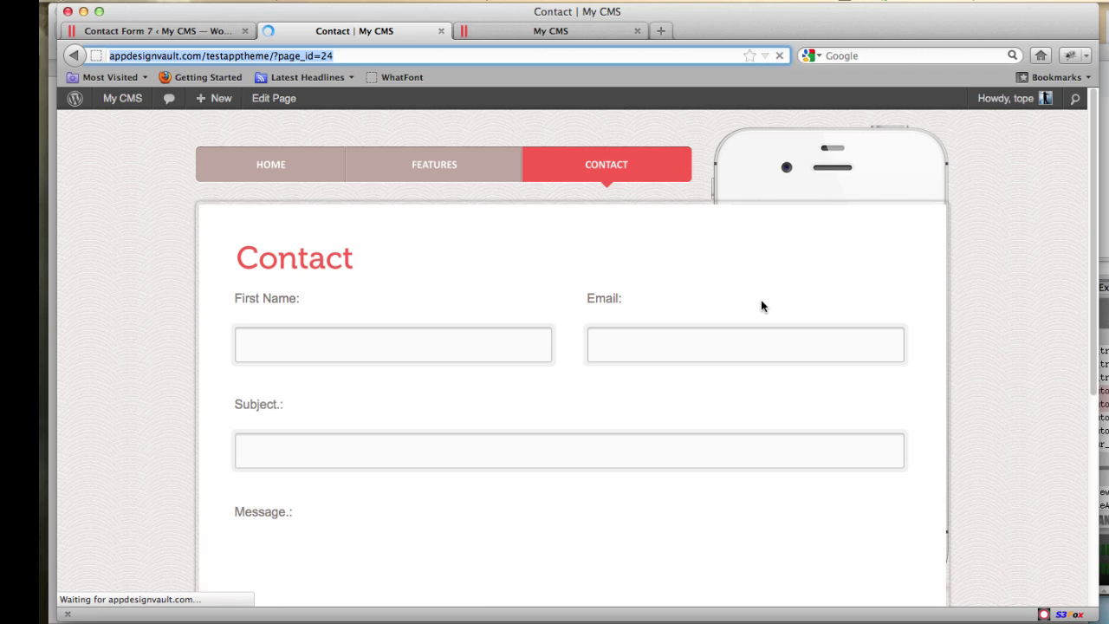
pyautogui.scroll(-2, 899, 377)
pyautogui.scroll(2, 899, 379)
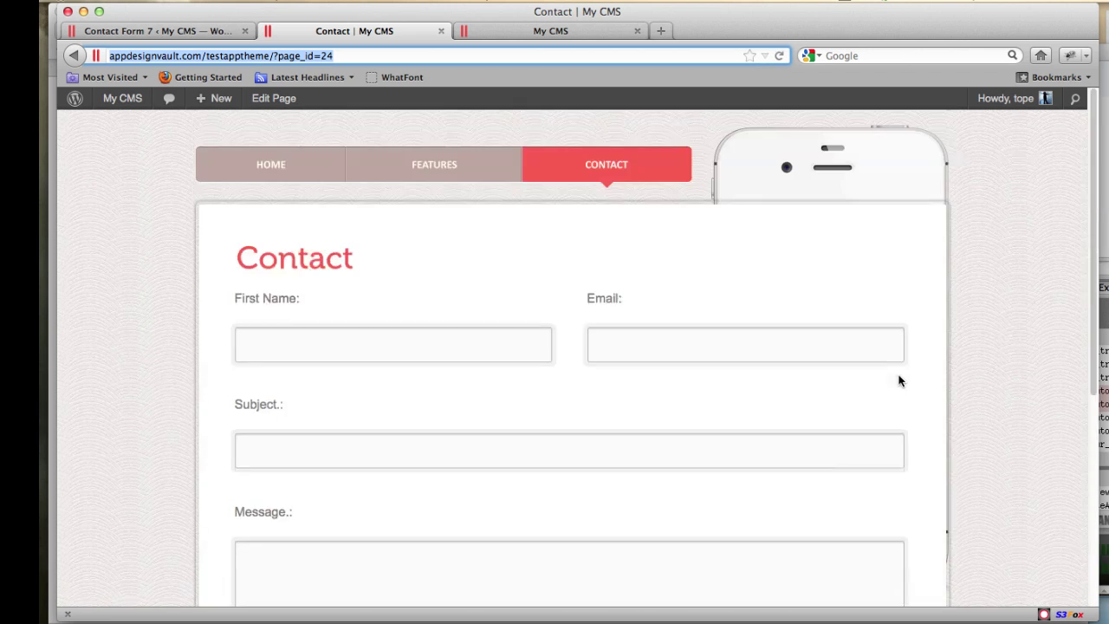
# - Browse the site's Features, Home, and Features pages to check them
pyautogui.click(399, 161)
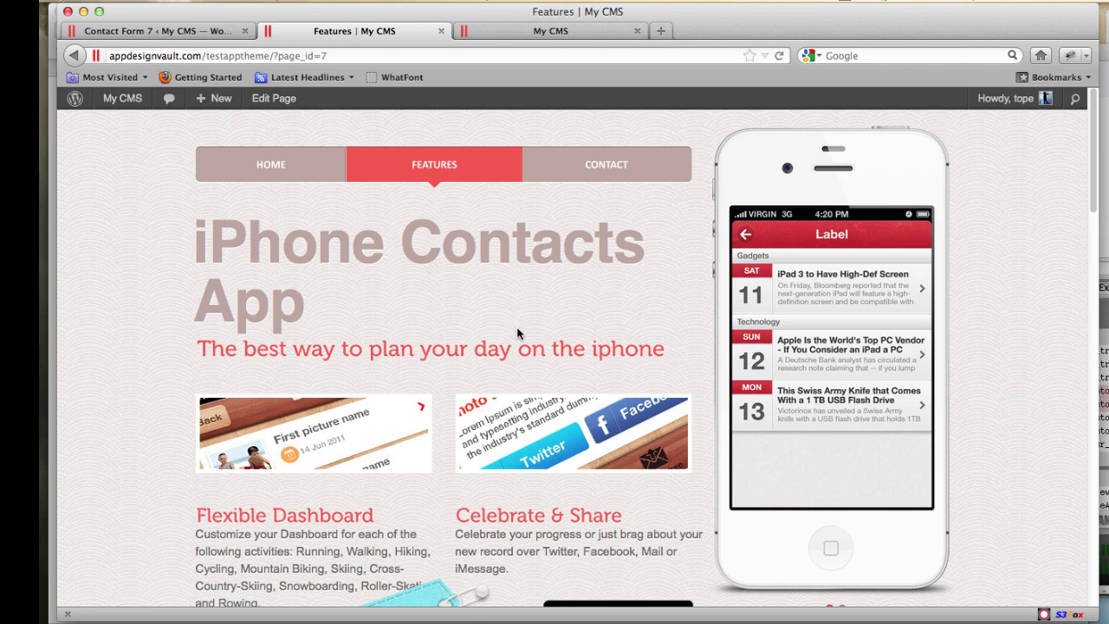
pyautogui.scroll(-15, 520, 328)
pyautogui.scroll(-4, 521, 328)
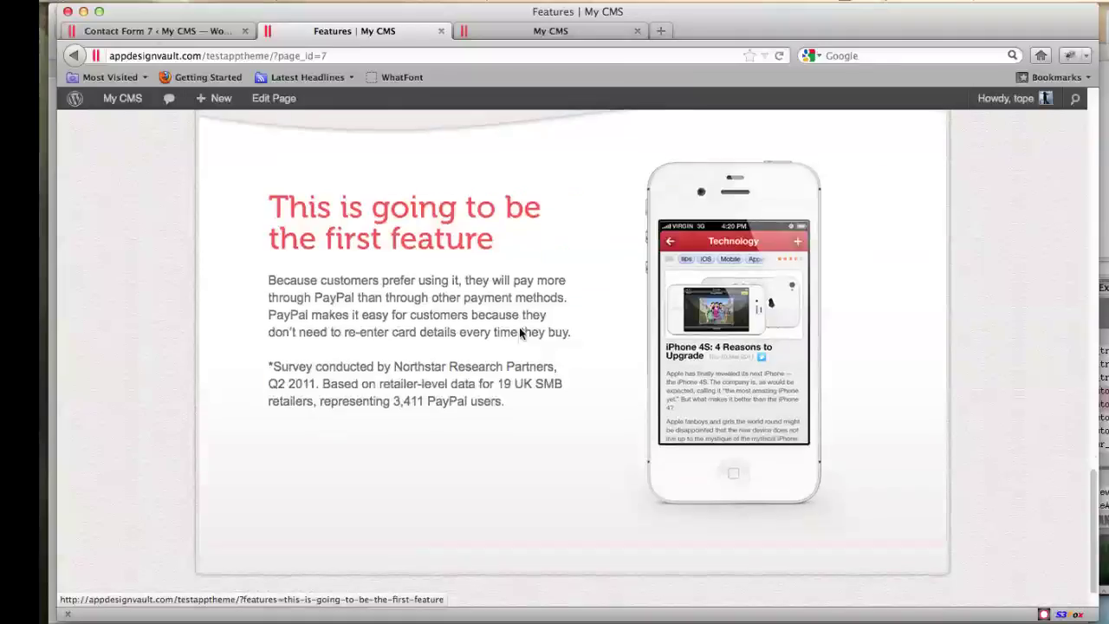
pyautogui.scroll(20, 520, 328)
pyautogui.click(295, 164)
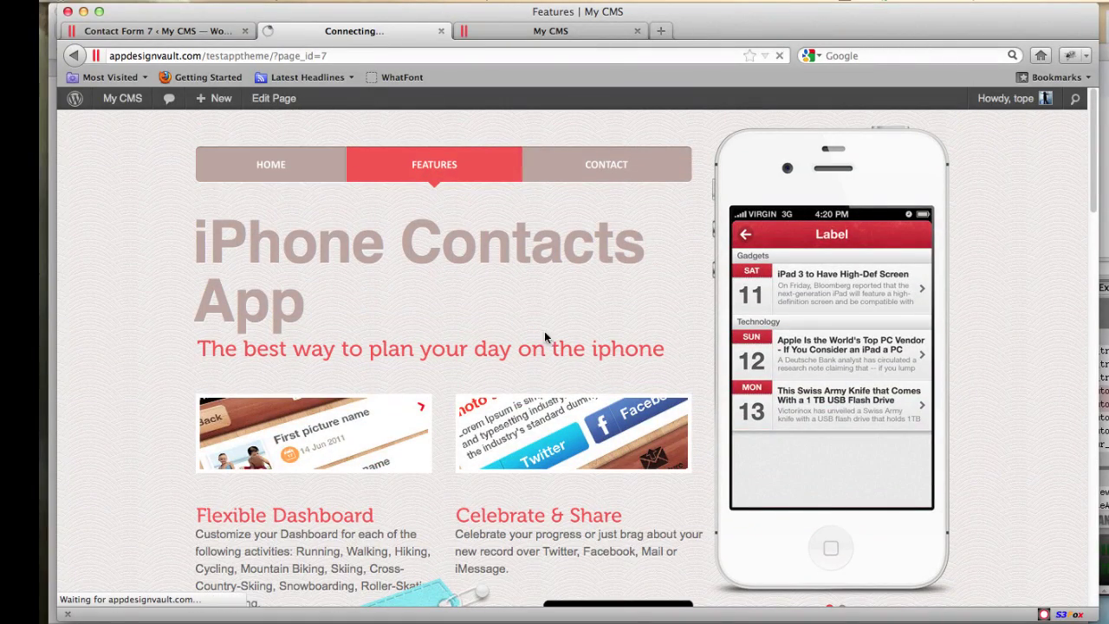
pyautogui.scroll(-4, 674, 435)
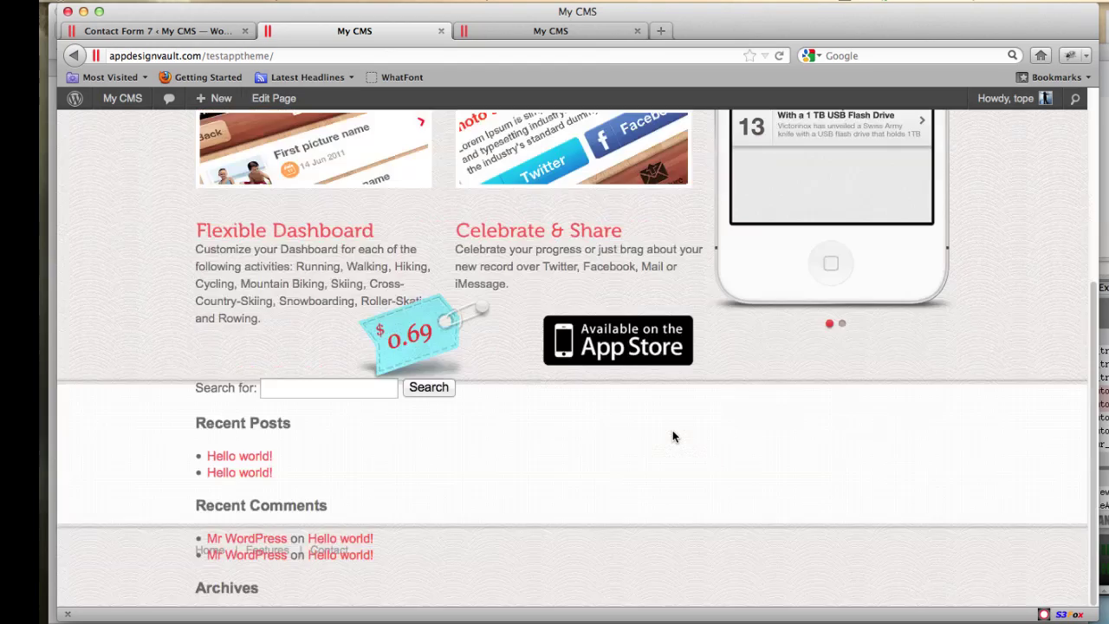
pyautogui.scroll(4, 673, 435)
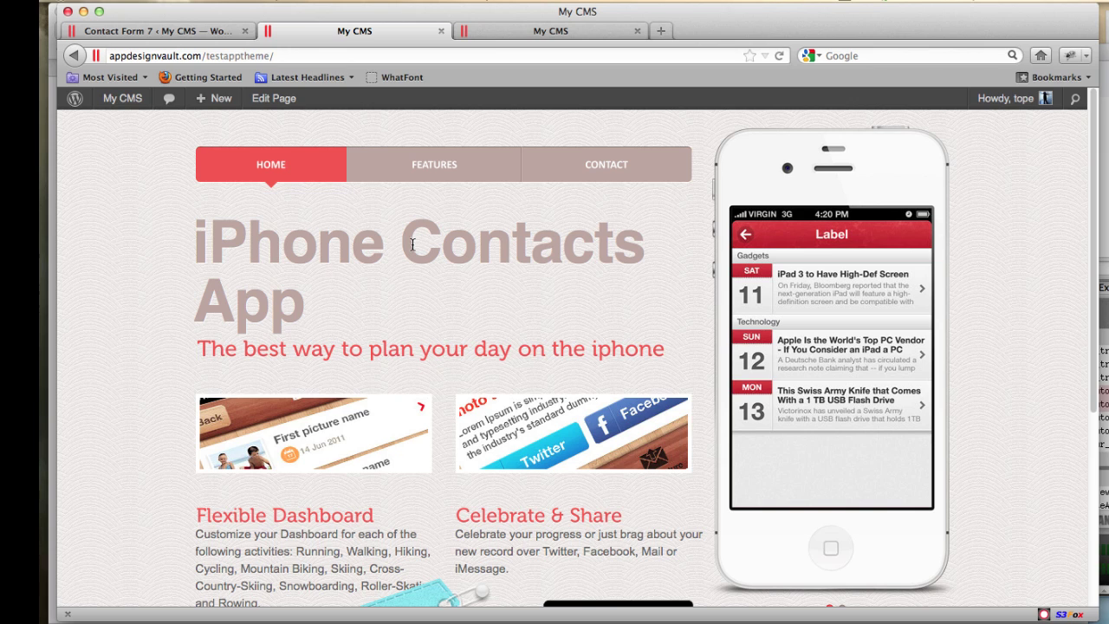
pyautogui.click(413, 170)
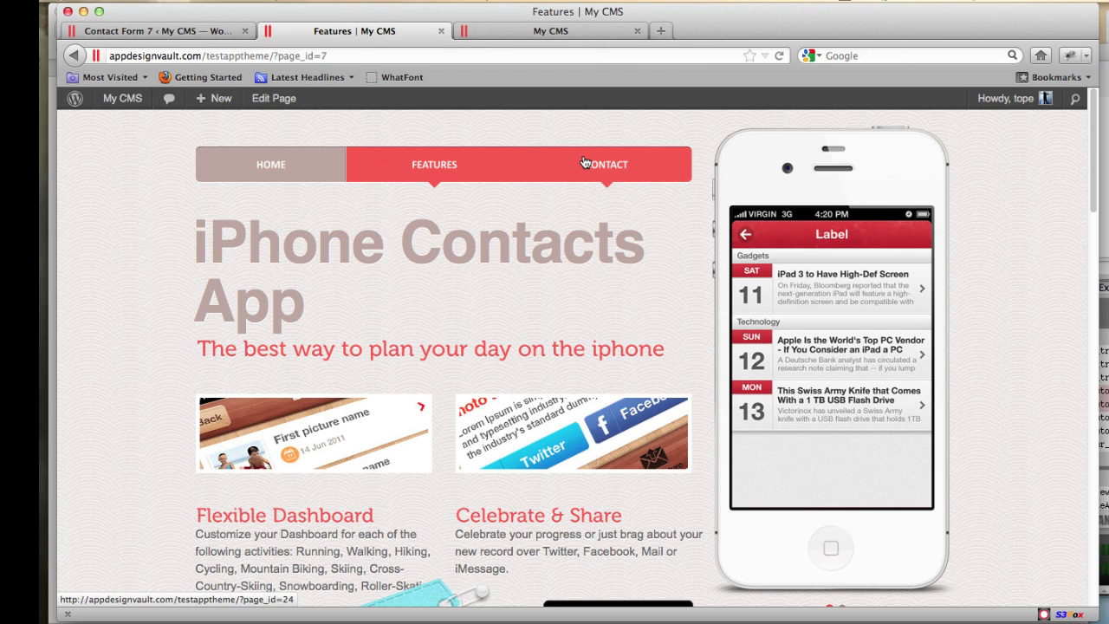
# - Open Sample Page, change its template from Default Template to Home Template, and update
pyautogui.click(156, 32)
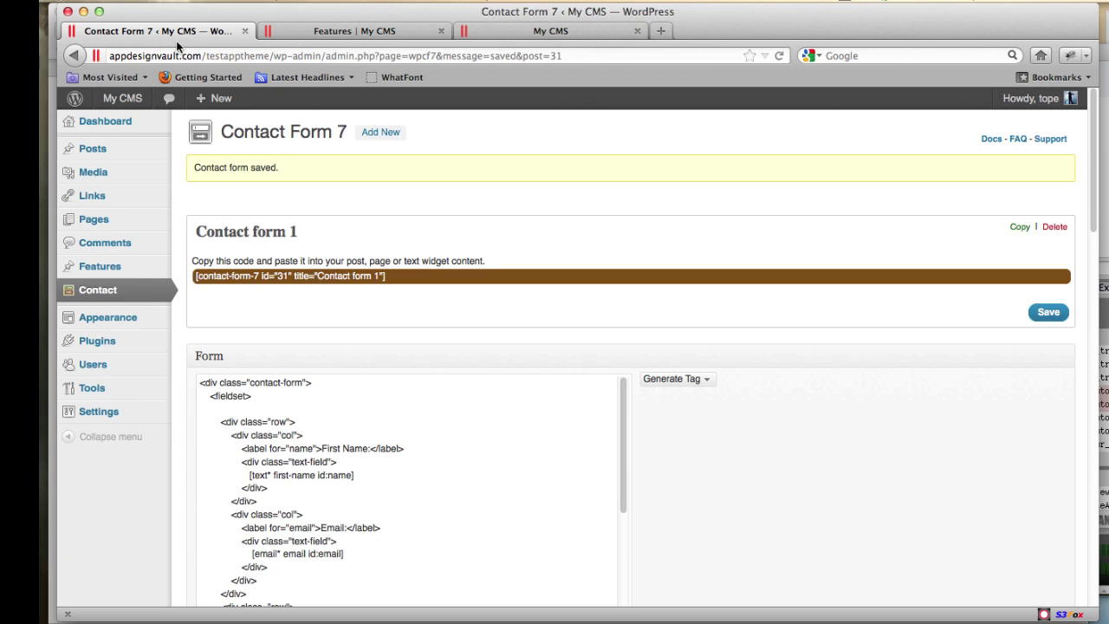
pyautogui.click(93, 219)
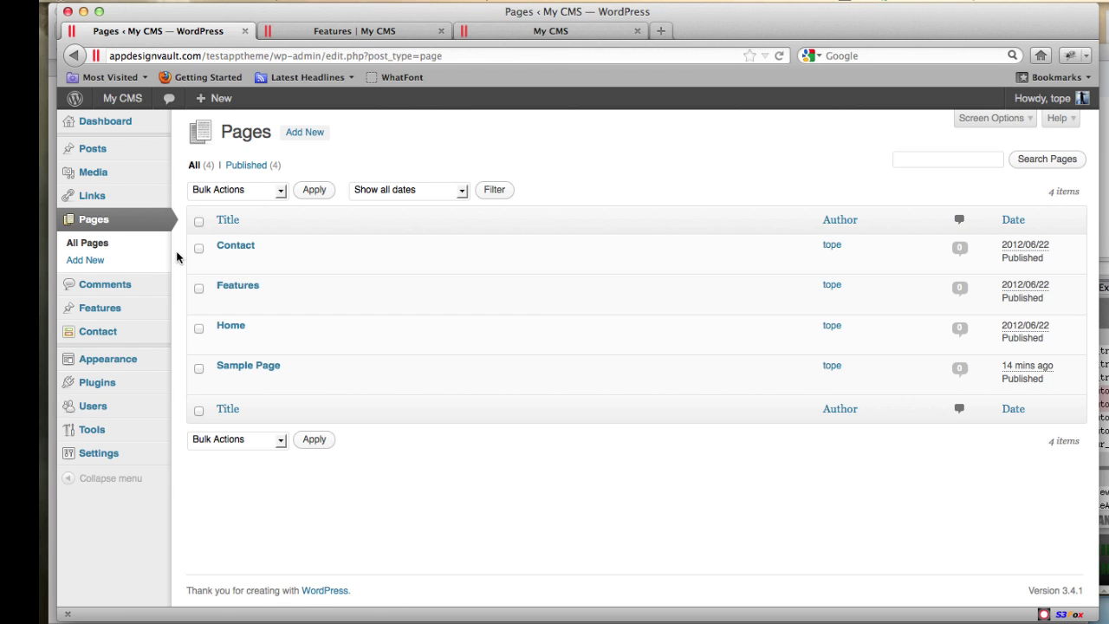
pyautogui.click(239, 364)
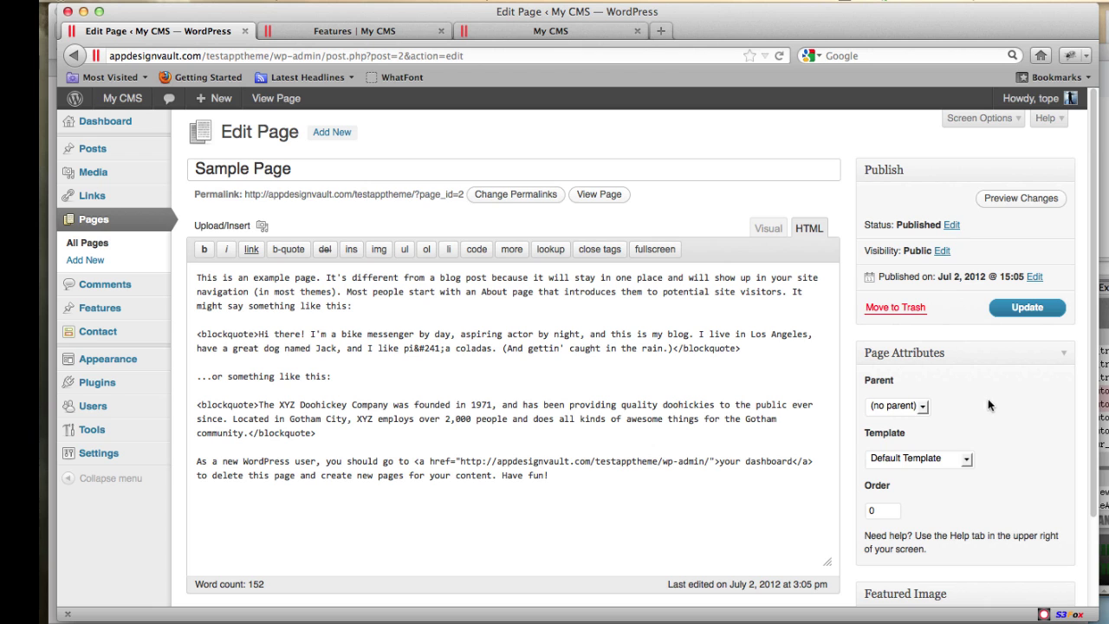
pyautogui.scroll(-3, 967, 397)
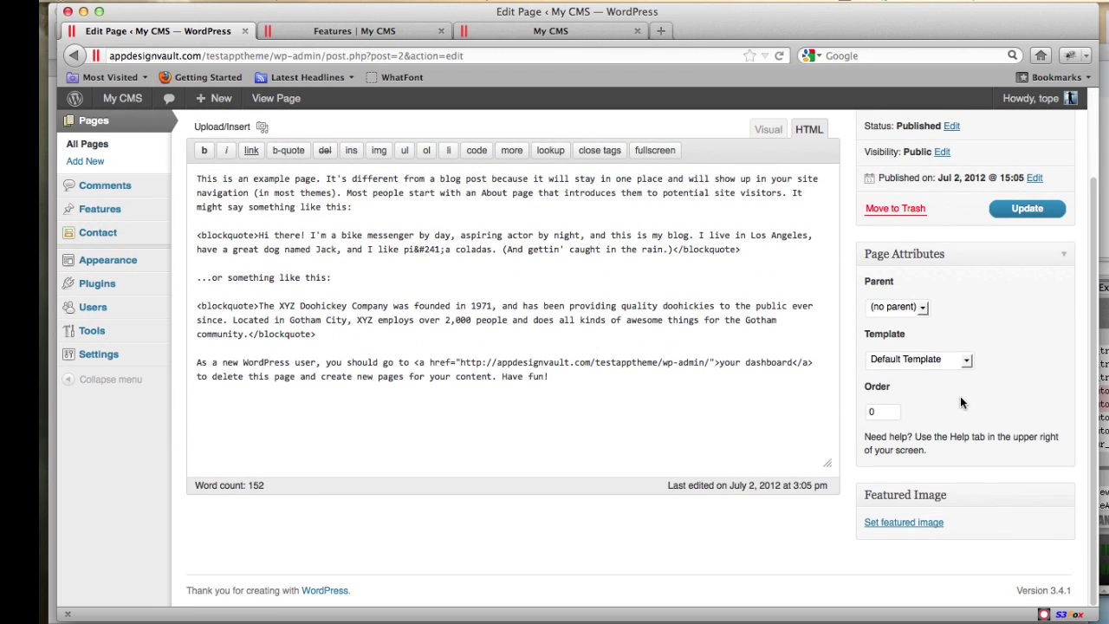
pyautogui.click(965, 359)
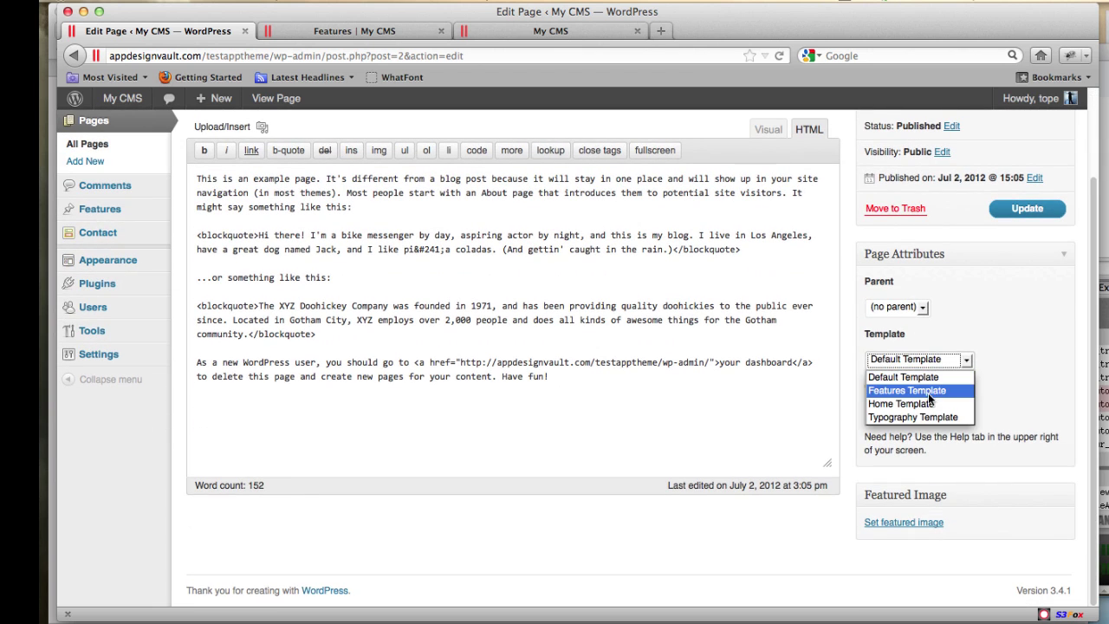
pyautogui.click(988, 376)
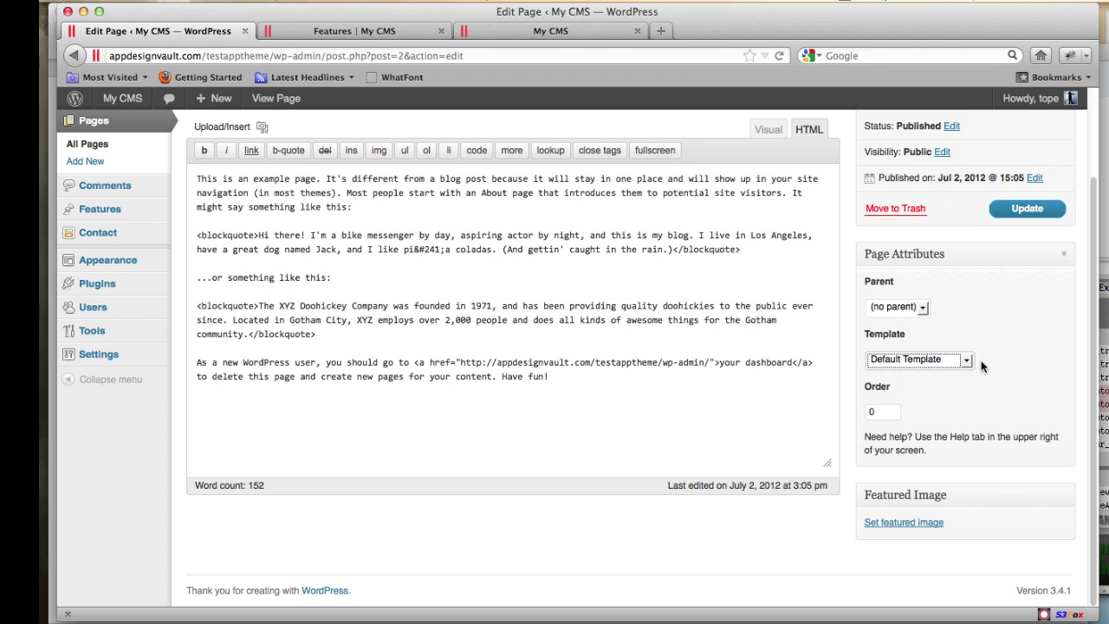
pyautogui.click(967, 359)
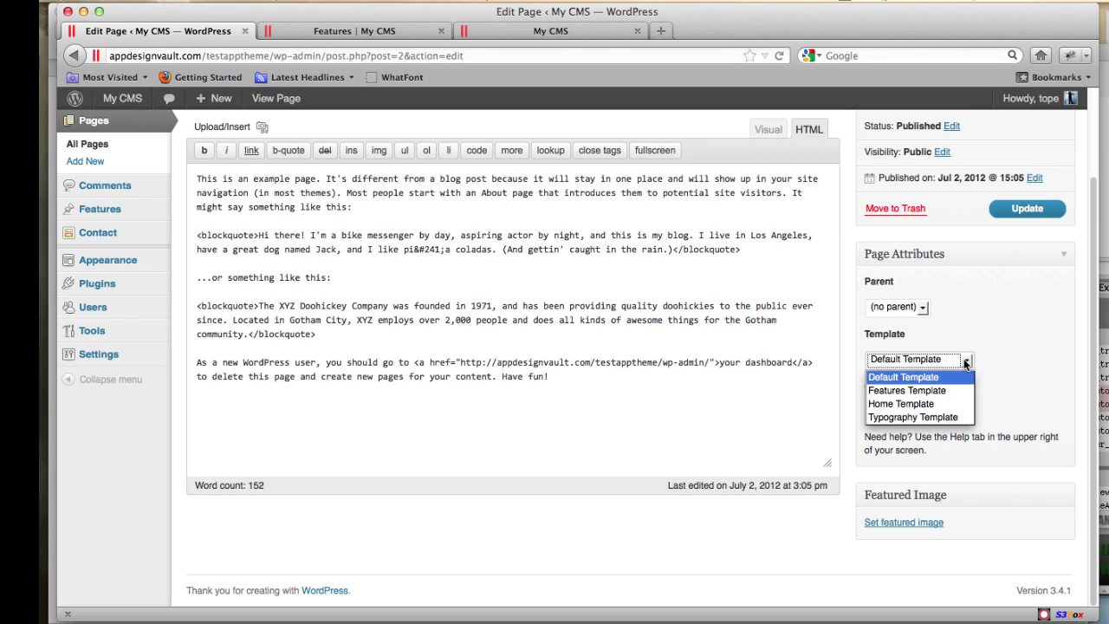
pyautogui.click(921, 405)
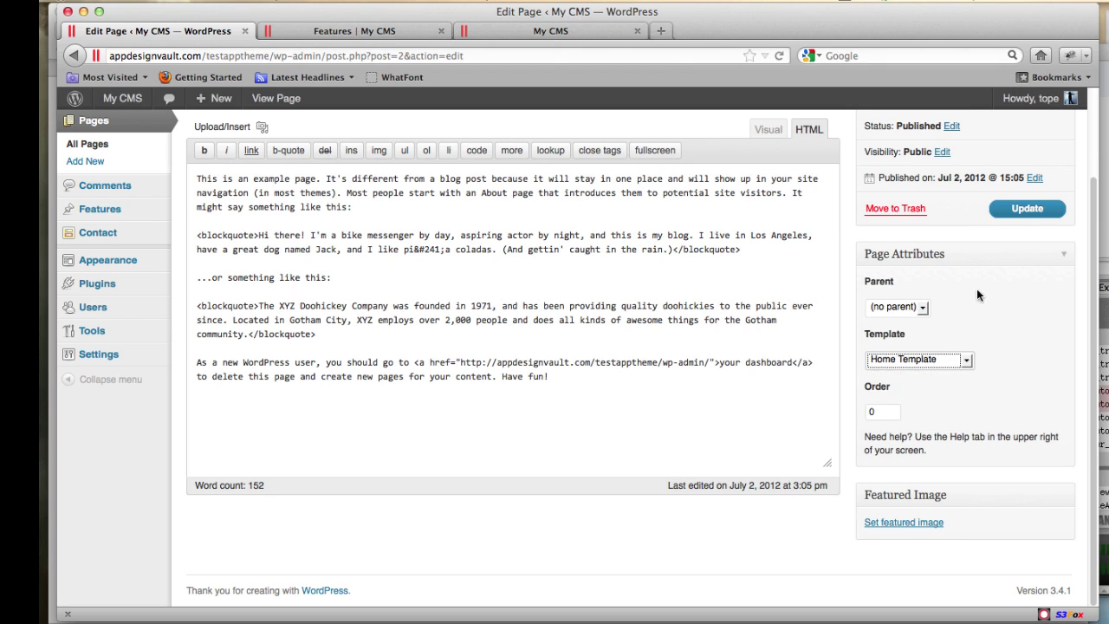
pyautogui.click(1021, 213)
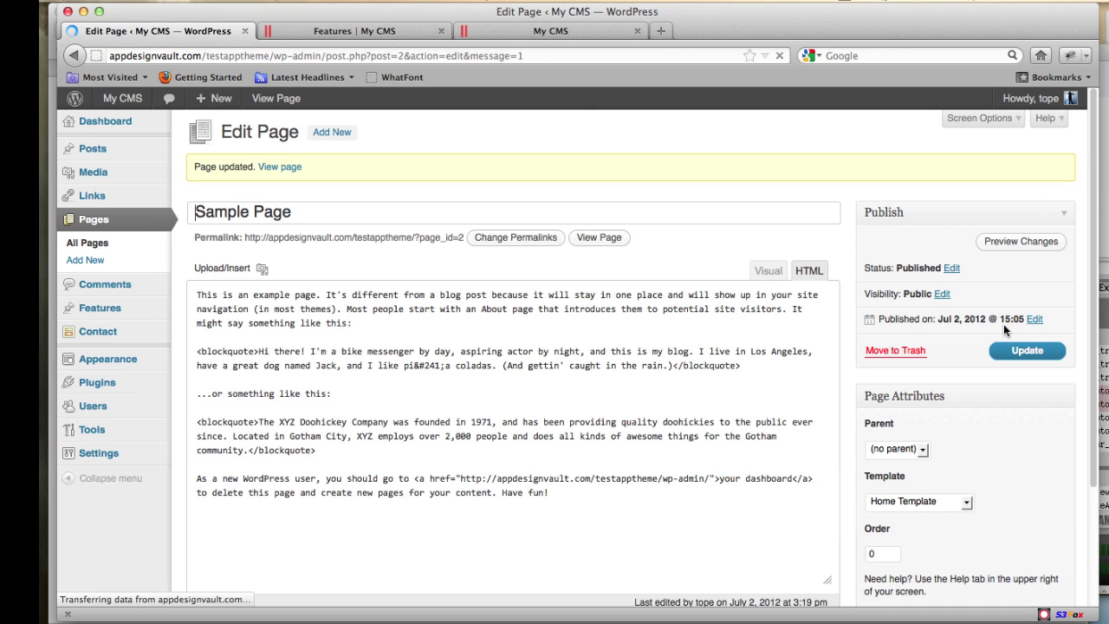
# - Preview the Sample Page on the live site with its Home Template
pyautogui.click(604, 240)
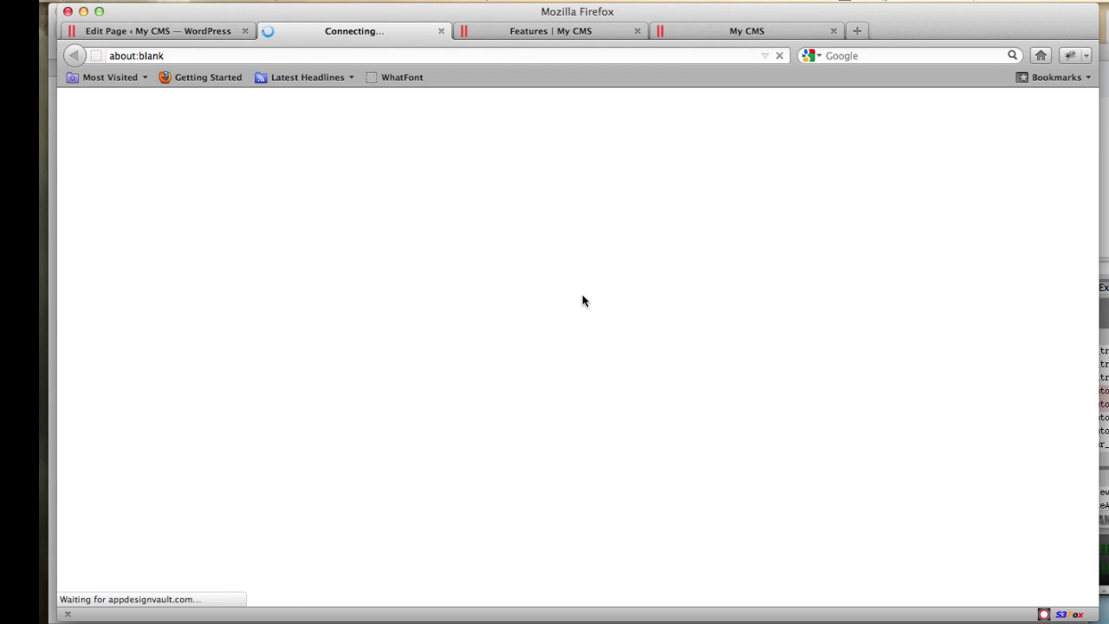
pyautogui.scroll(-4, 589, 305)
pyautogui.scroll(2, 589, 445)
pyautogui.scroll(-2, 589, 445)
pyautogui.scroll(2, 593, 307)
pyautogui.scroll(-3, 593, 308)
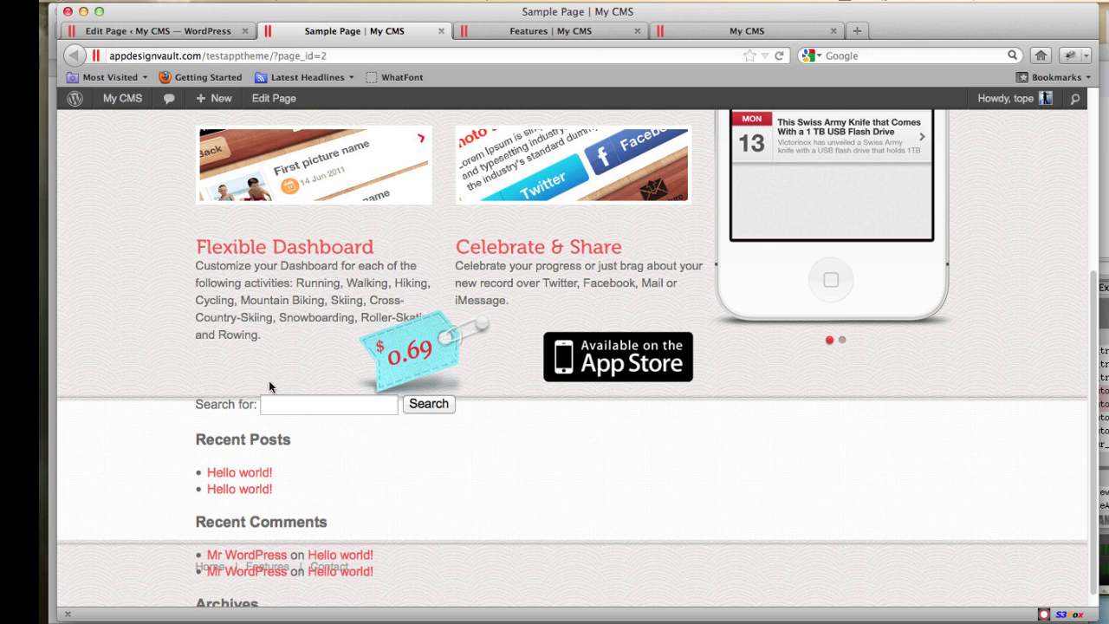
pyautogui.click(441, 31)
# - Switch the Sample Page's template to Features Template and update it
pyautogui.scroll(-2, 971, 425)
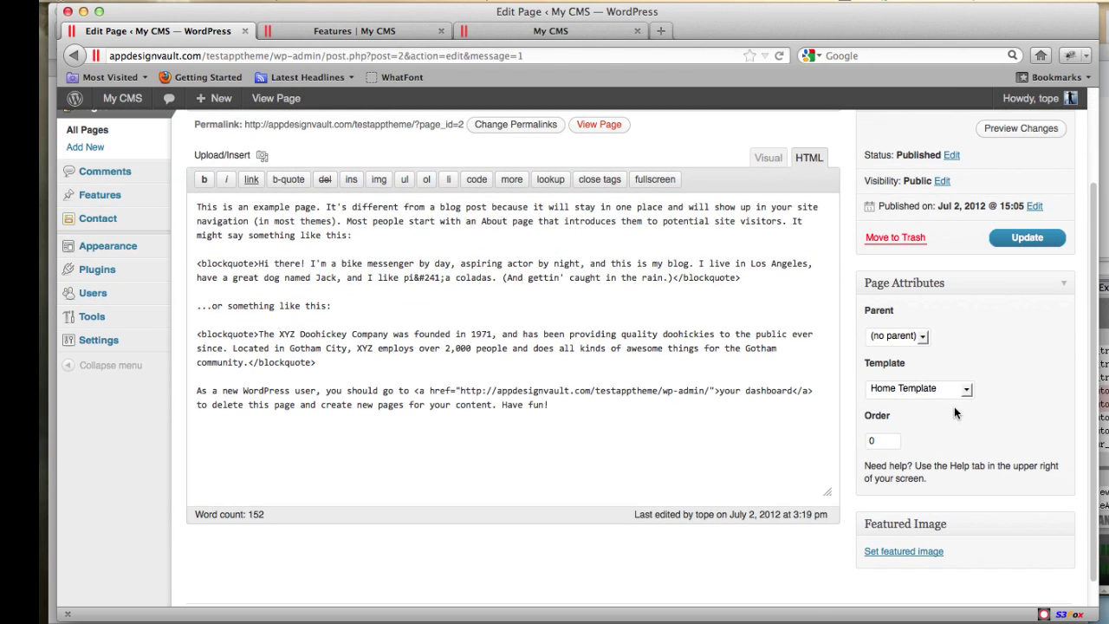
pyautogui.click(967, 391)
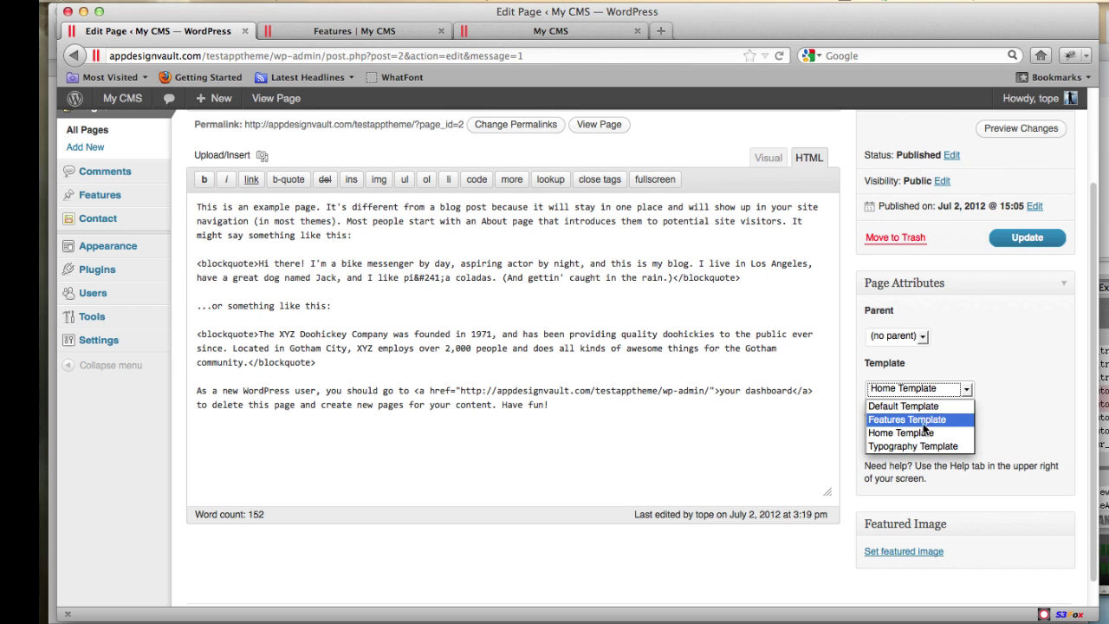
pyautogui.click(917, 424)
pyautogui.click(1027, 237)
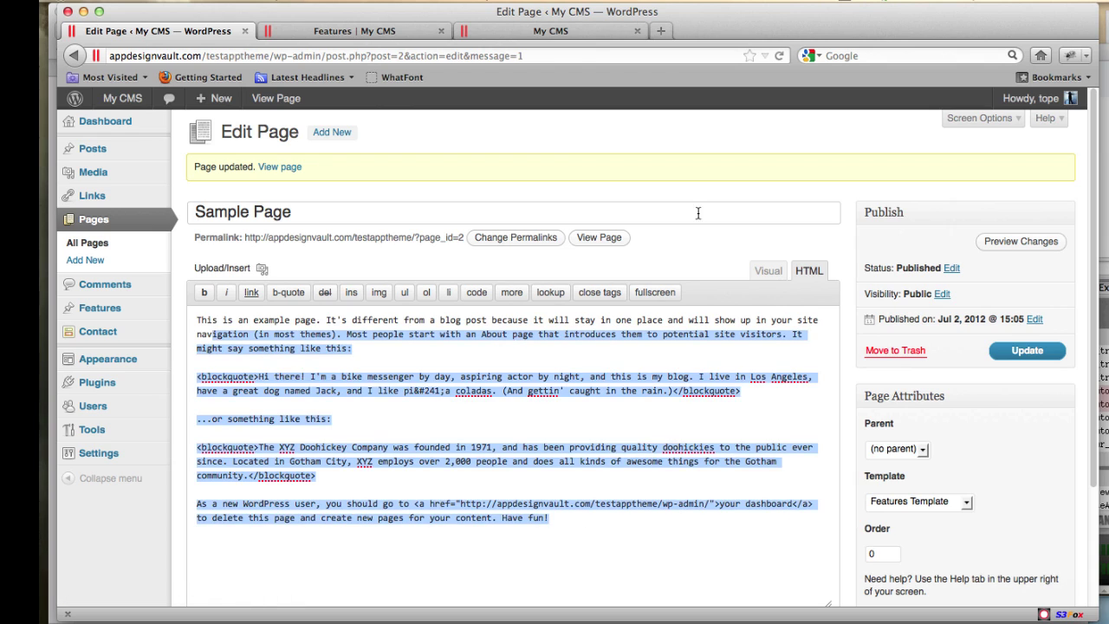
# - View the updated Sample Page on the site to check the listed feature entries
pyautogui.click(606, 242)
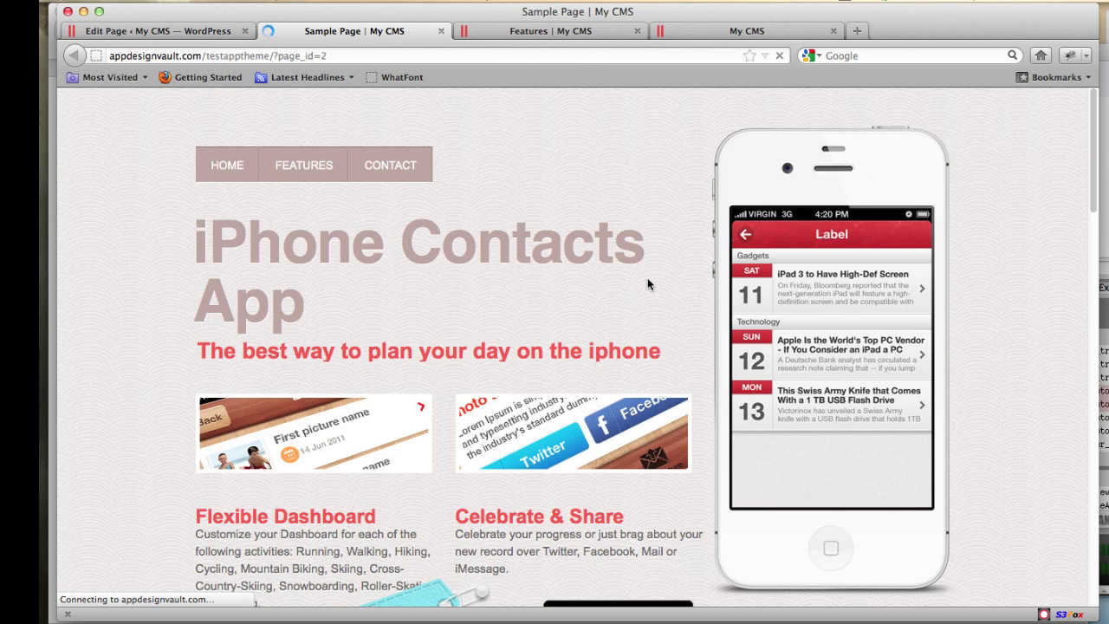
pyautogui.scroll(-5, 612, 336)
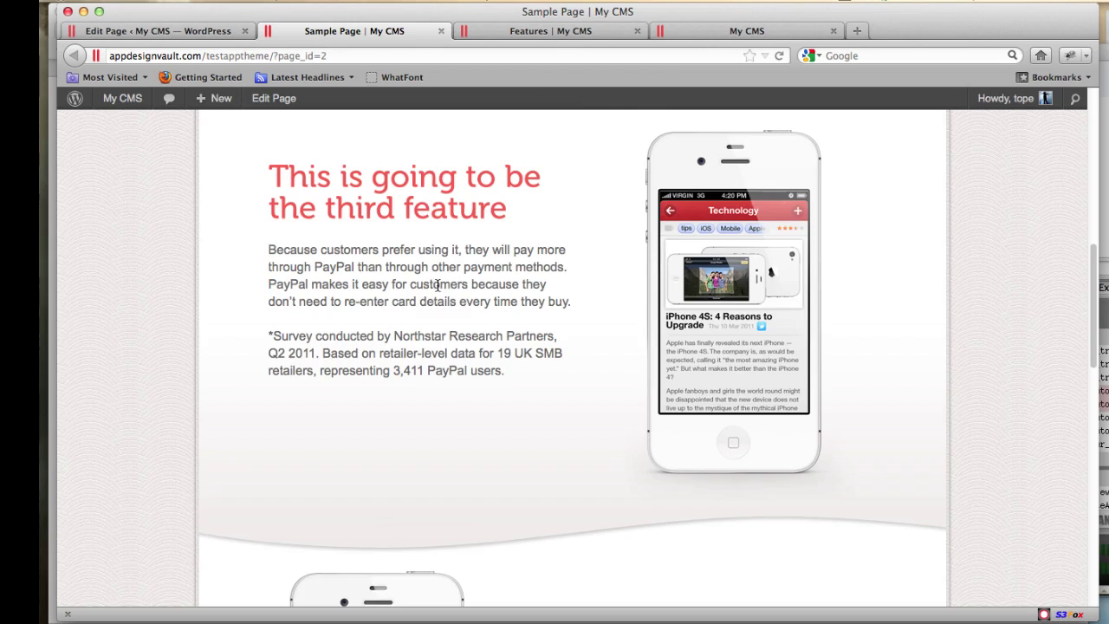
pyautogui.scroll(-10, 407, 278)
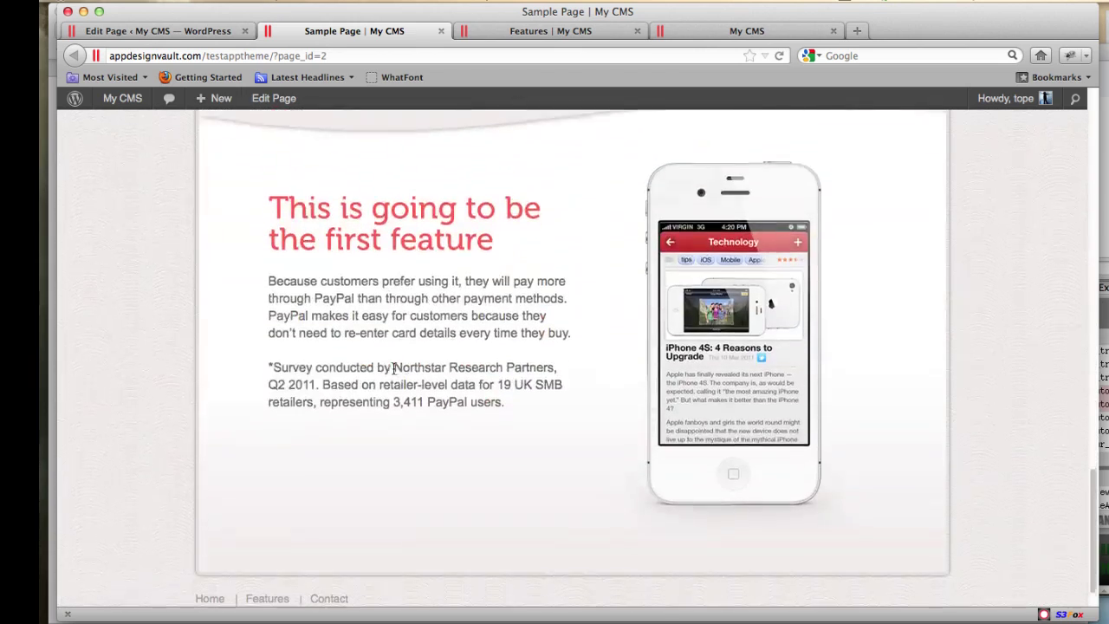
pyautogui.click(440, 31)
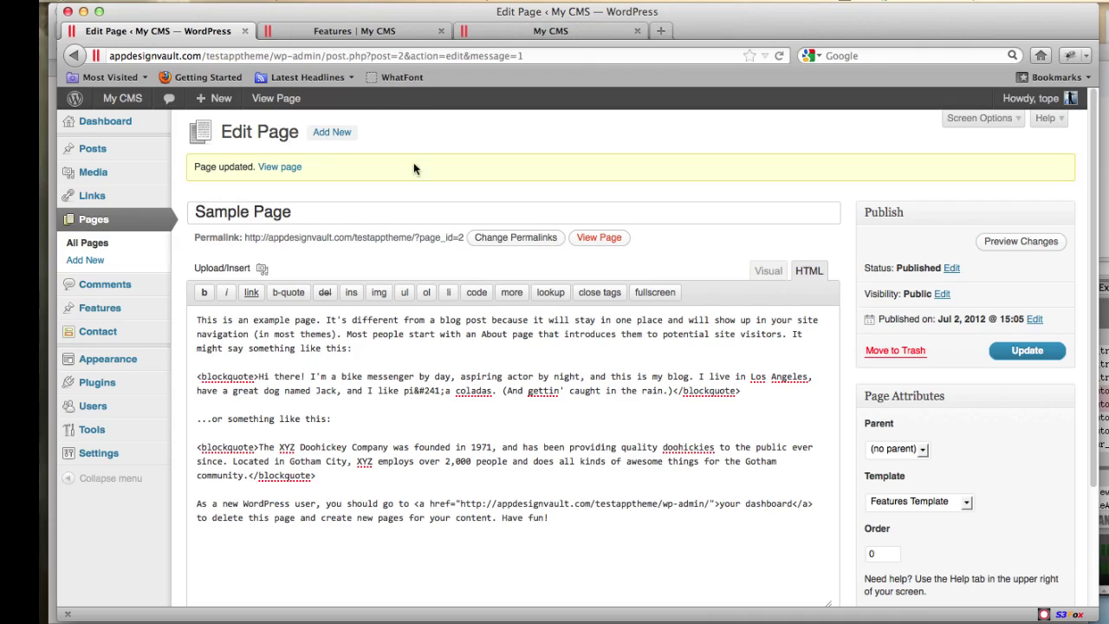
# - Keep Features Template and view the Sample Page, noting its page_id=2 address
pyautogui.click(920, 506)
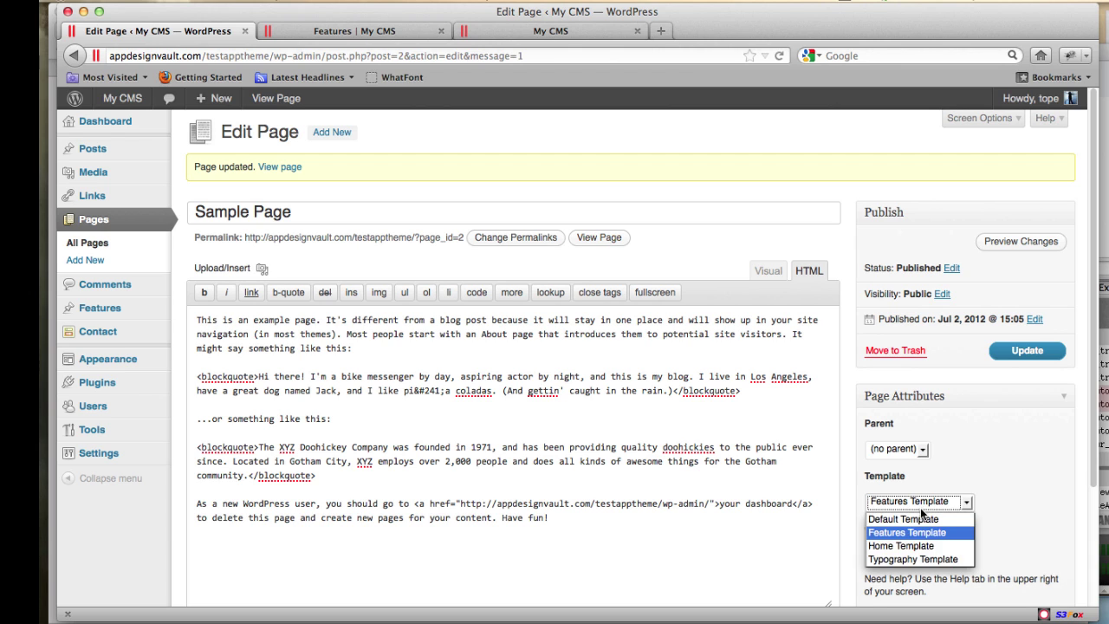
pyautogui.click(987, 435)
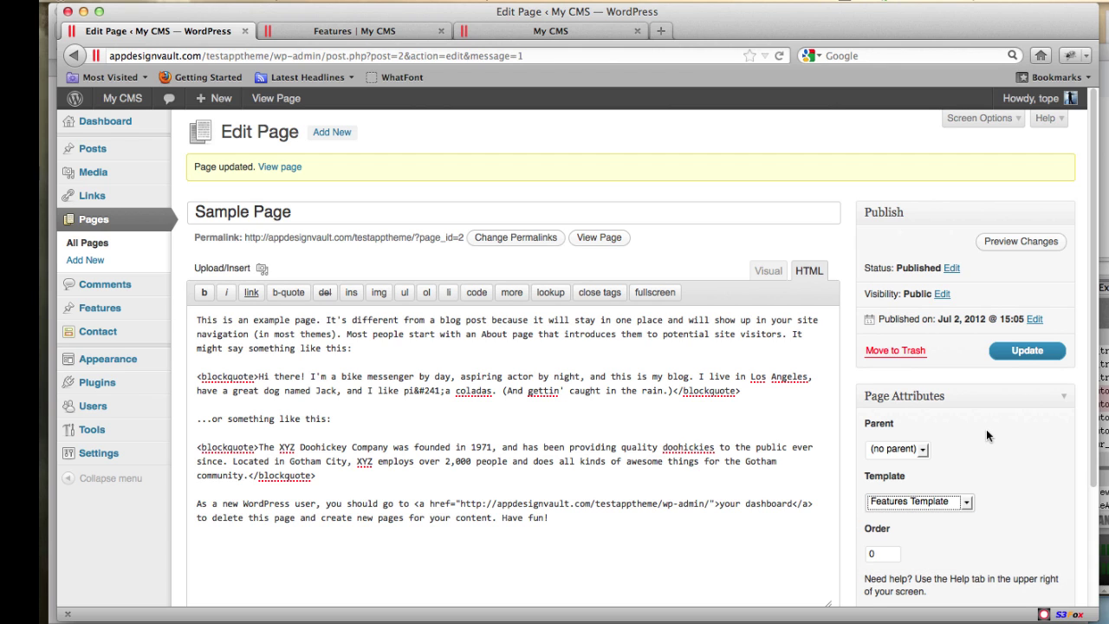
pyautogui.click(541, 417)
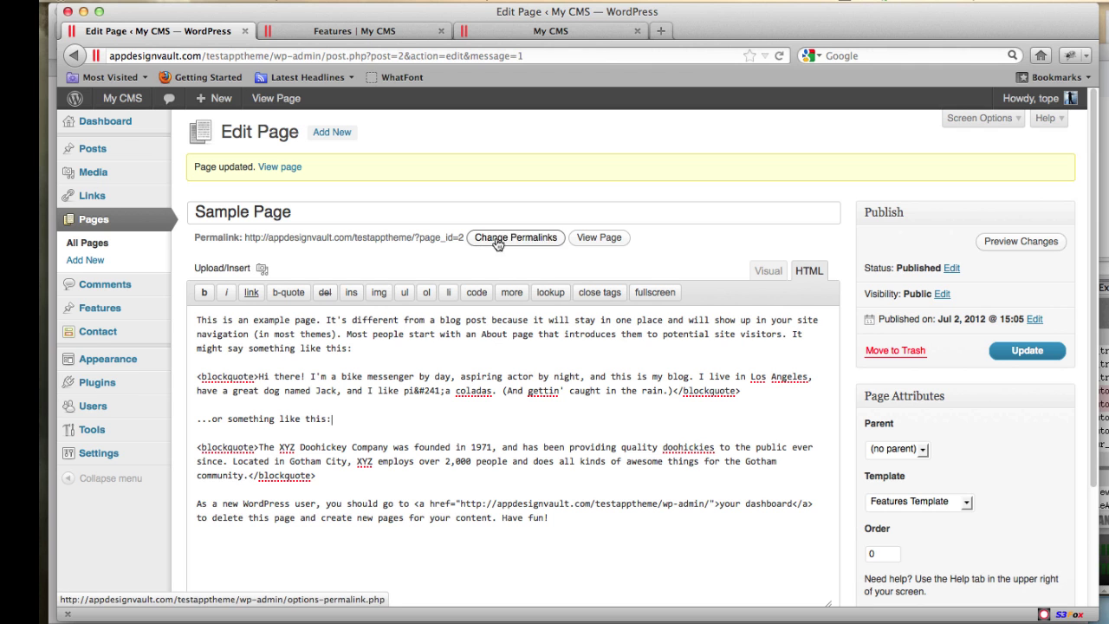
pyautogui.click(610, 237)
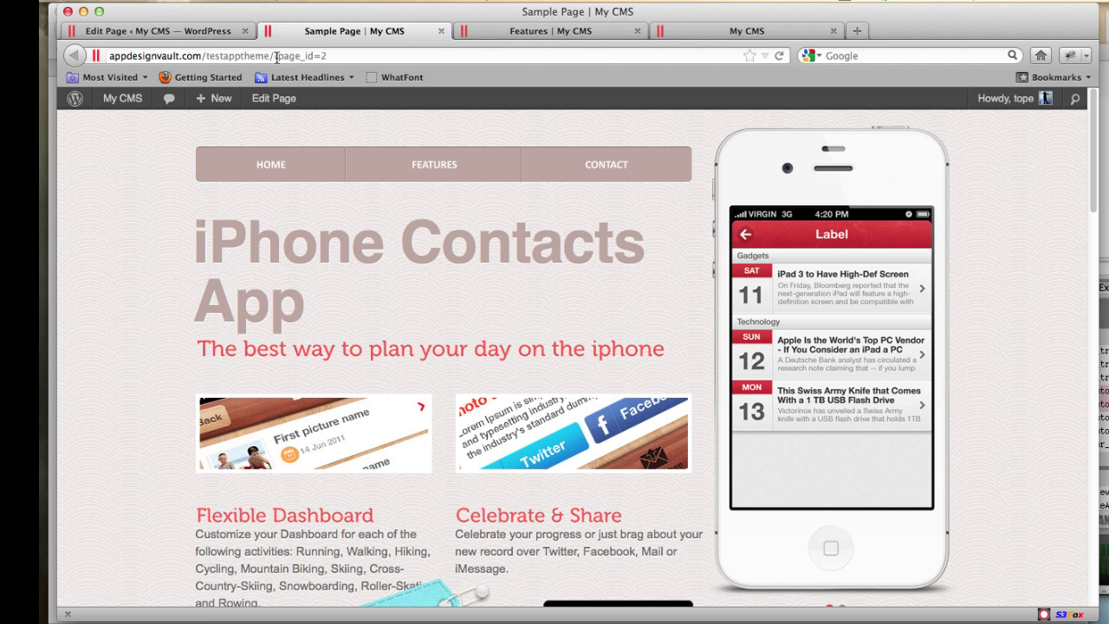
pyautogui.click(294, 56)
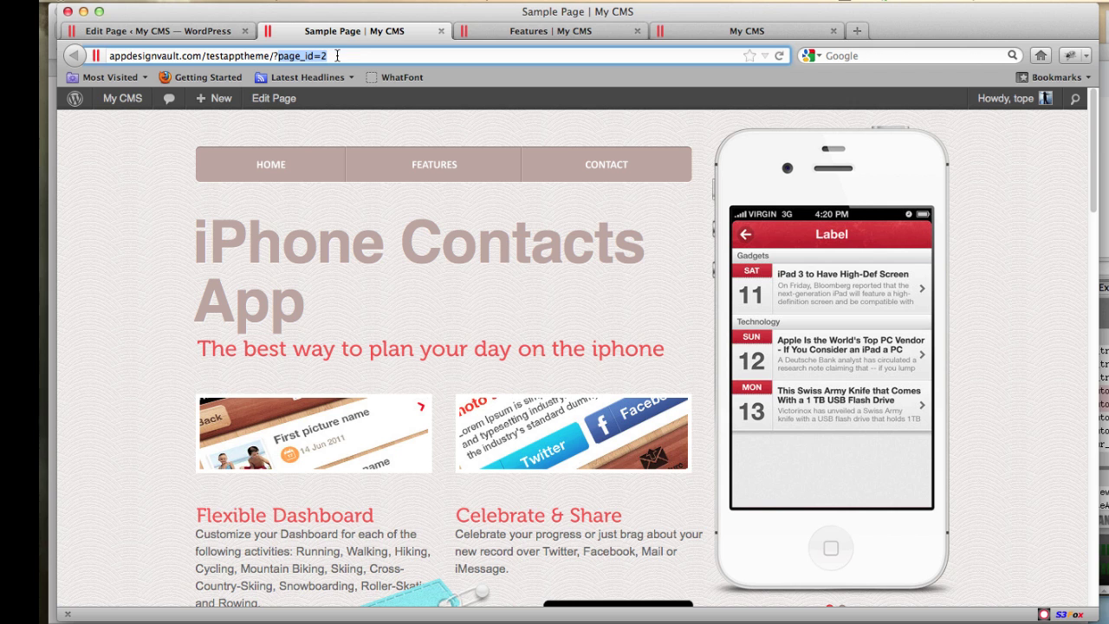
pyautogui.click(442, 32)
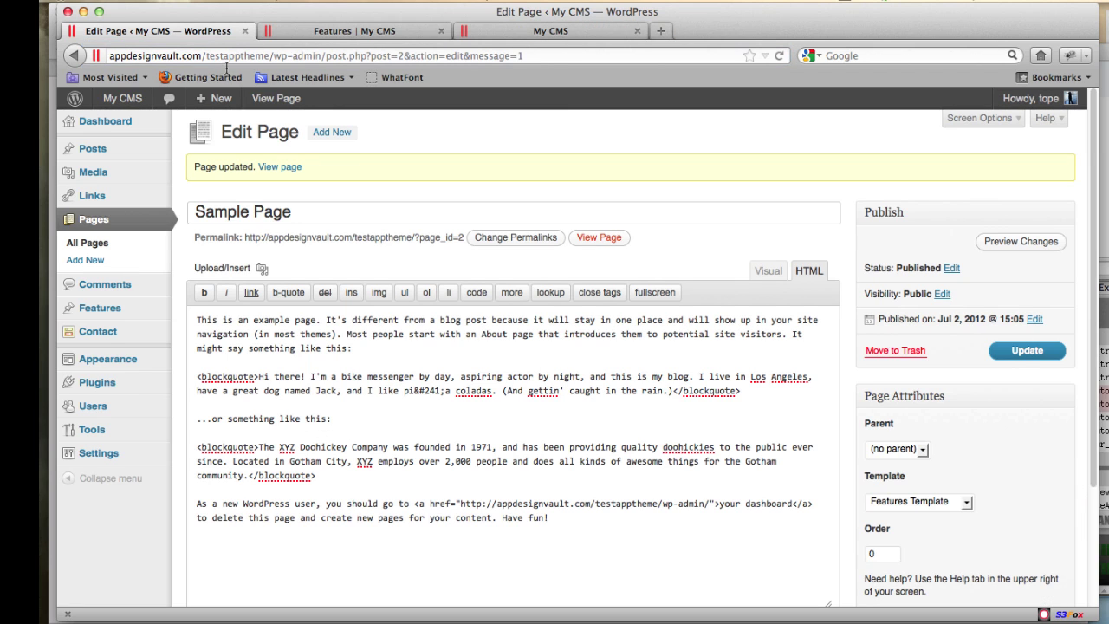
# - Set permalinks to the Post name structure (/%postname%/) and save changes
pyautogui.click(512, 243)
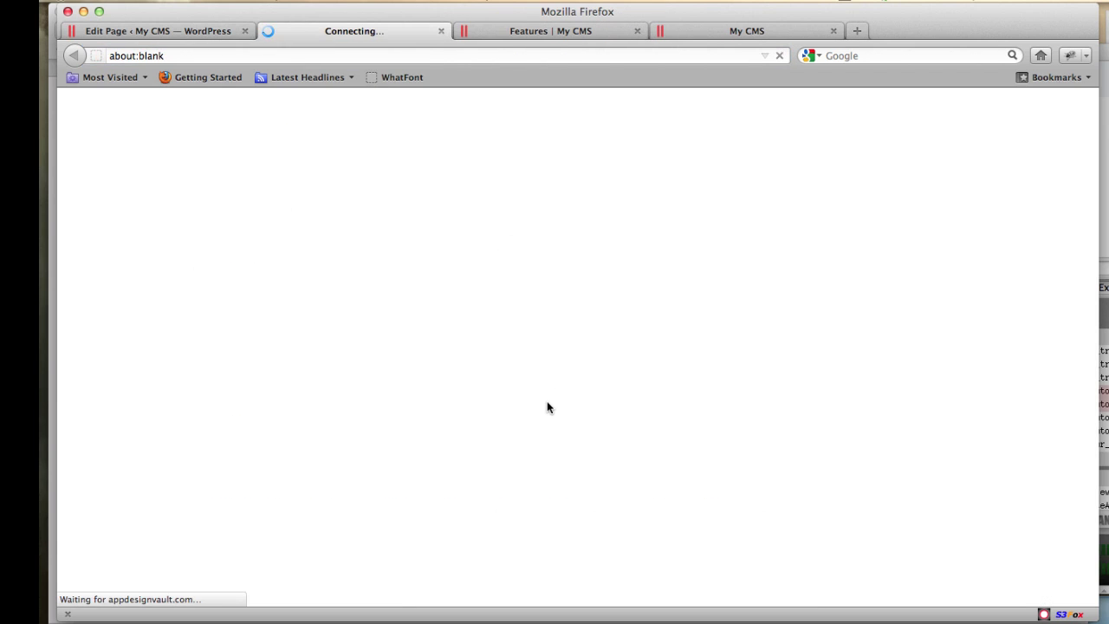
pyautogui.click(201, 350)
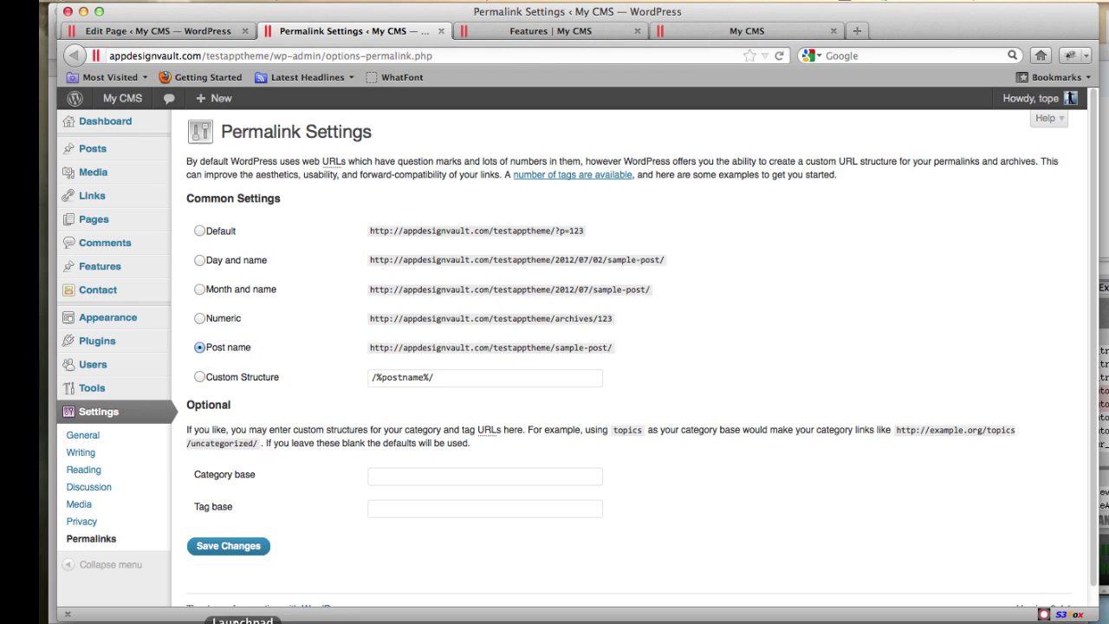
pyautogui.click(223, 553)
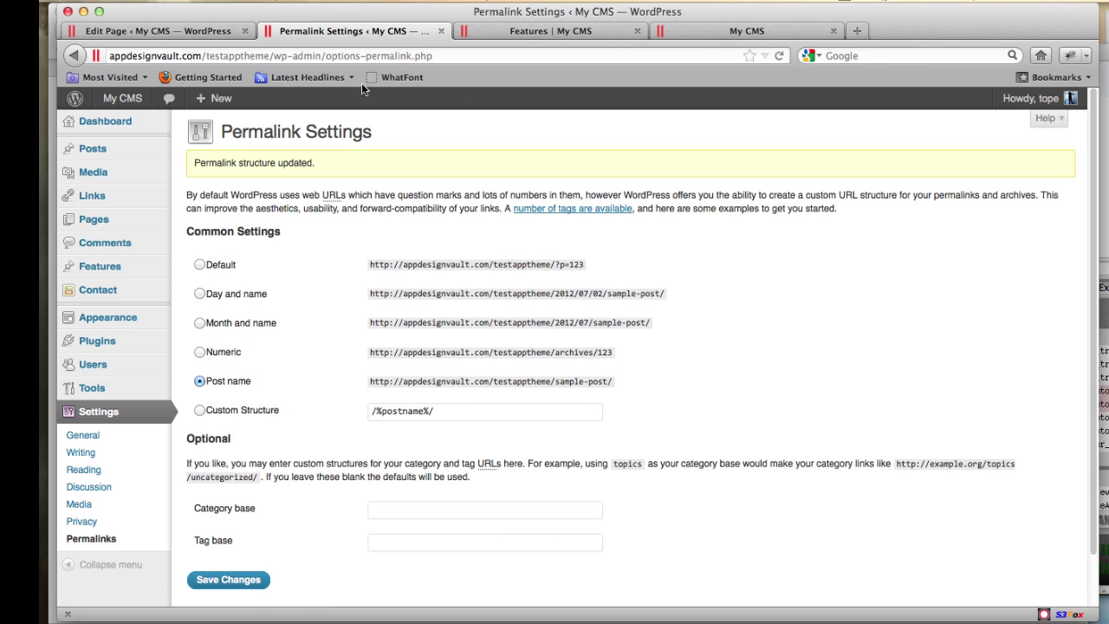
pyautogui.click(441, 32)
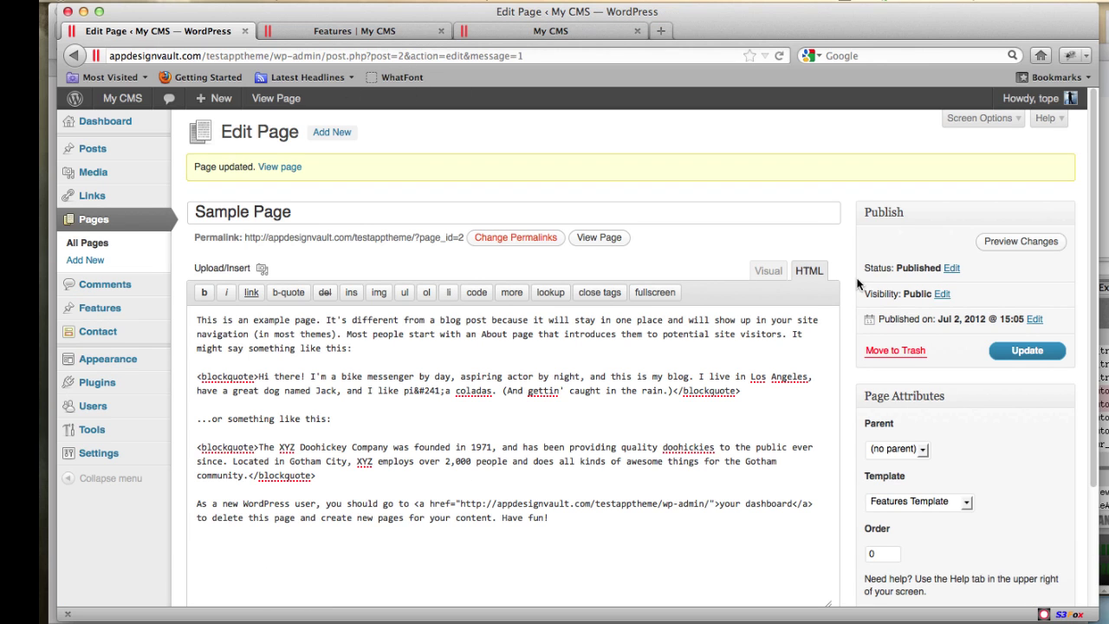
# - Update the Sample Page for the sample-page permalink, then review the iPhone ToDo App demo landing page
pyautogui.click(1027, 350)
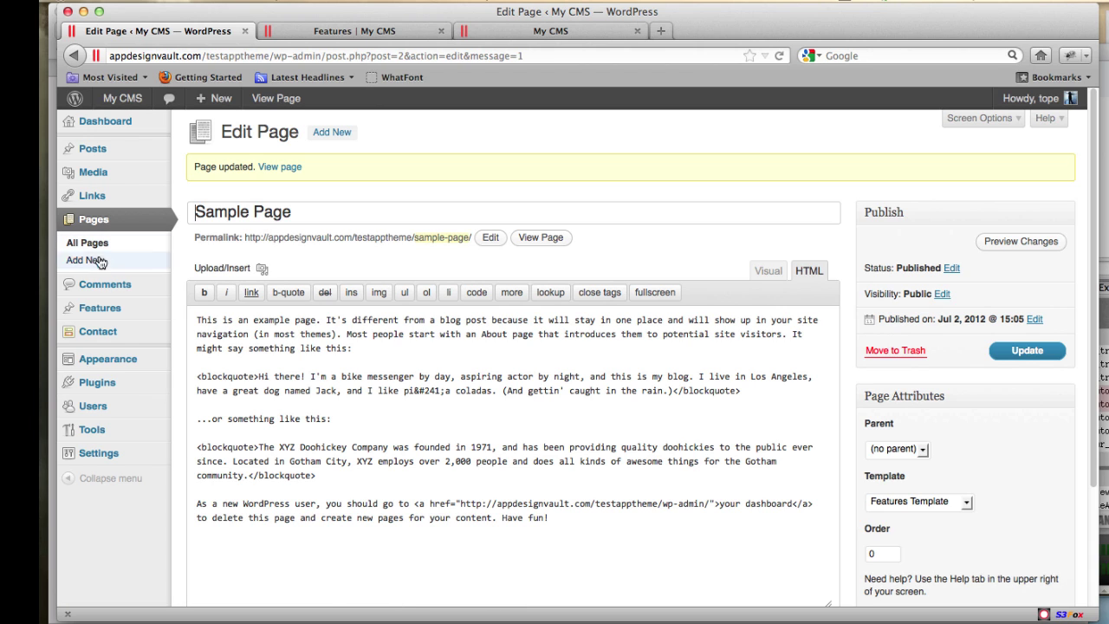
pyautogui.moveTo(122, 367)
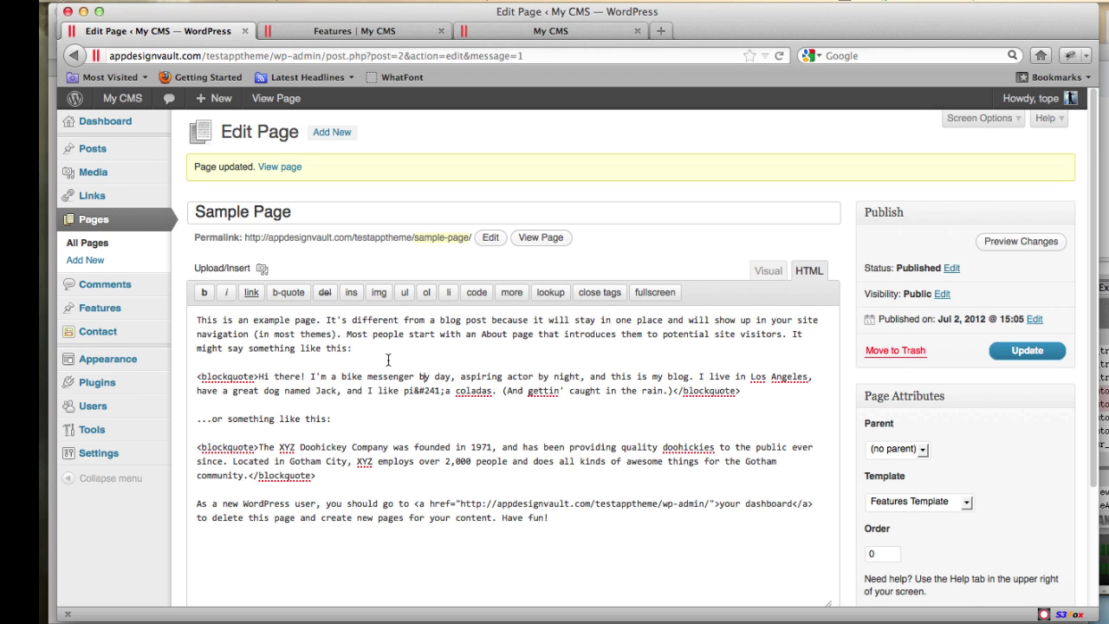
pyautogui.click(579, 30)
pyautogui.scroll(-5, 718, 336)
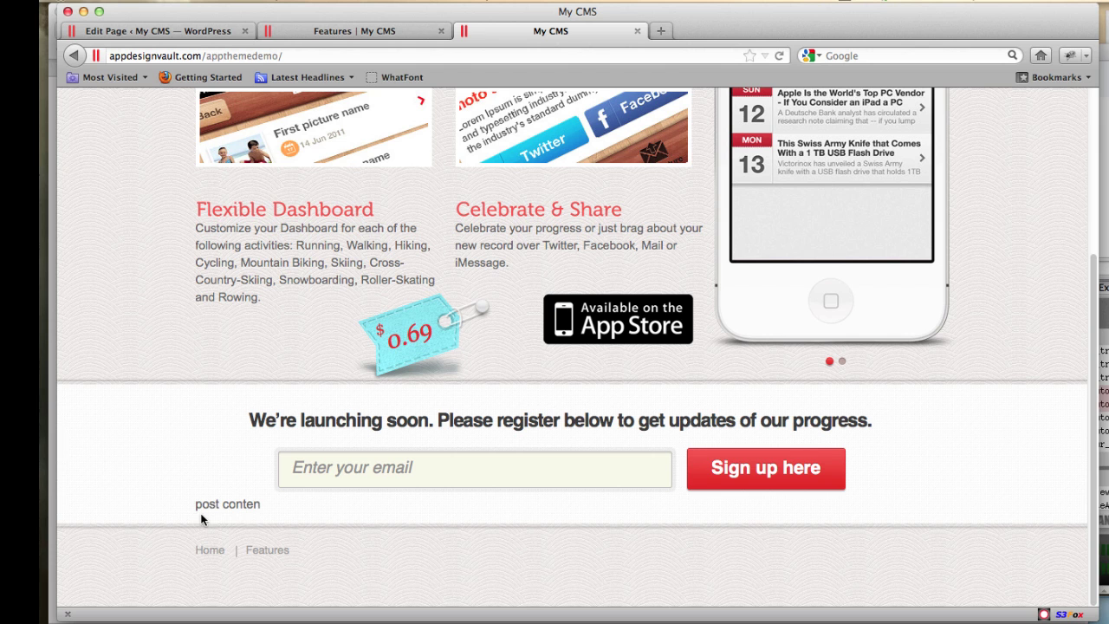
pyautogui.moveTo(195, 508); pyautogui.dragTo(270, 504)
pyautogui.scroll(5, 428, 484)
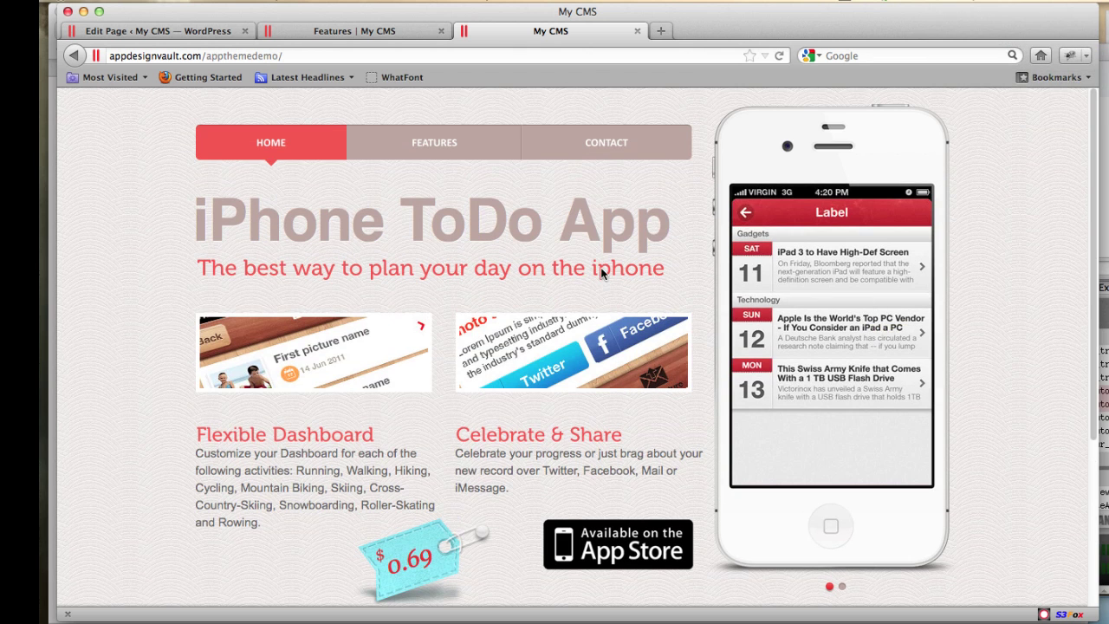